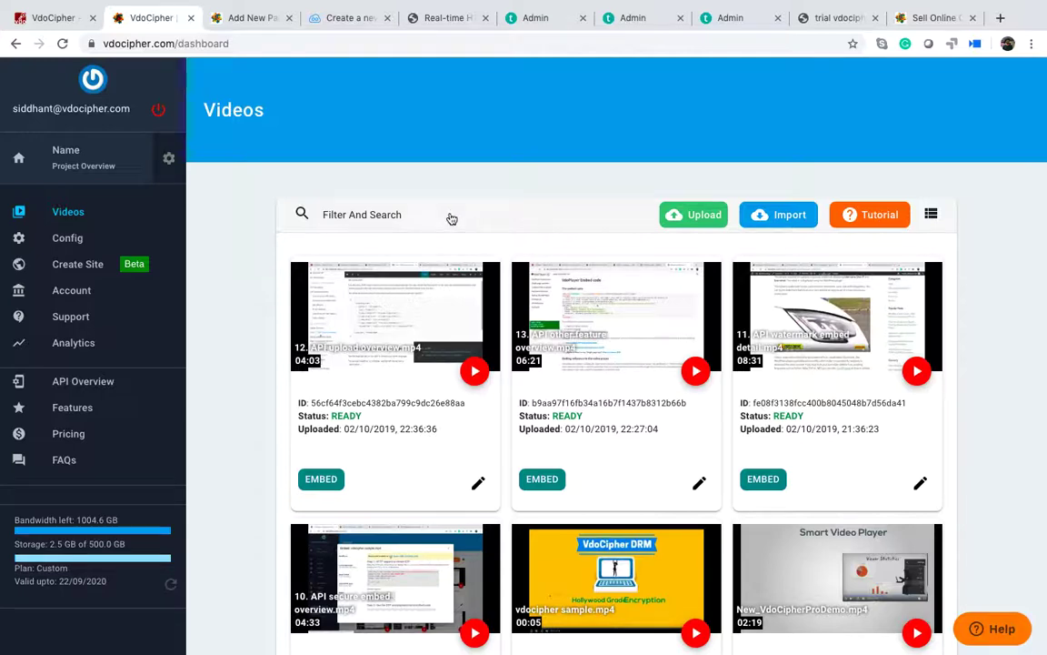
- Open the Quick Embed options for the video 12. API upload overview.mp4
scroll(446, 289, "down", 1)
scroll(364, 284, "up", 1)
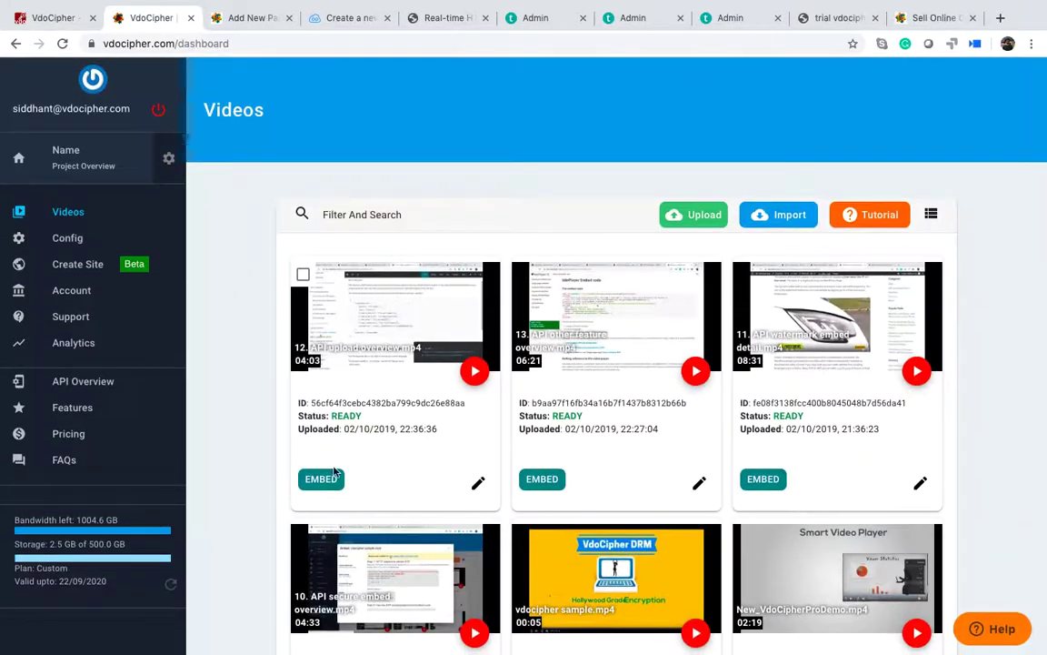
left_click(318, 480)
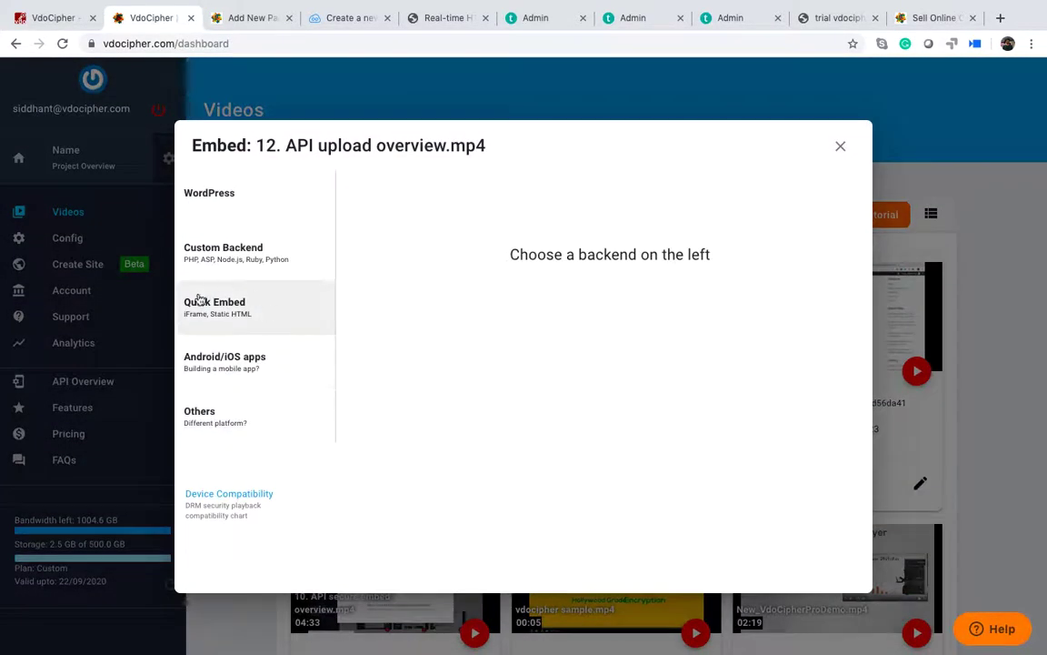
left_click(232, 306)
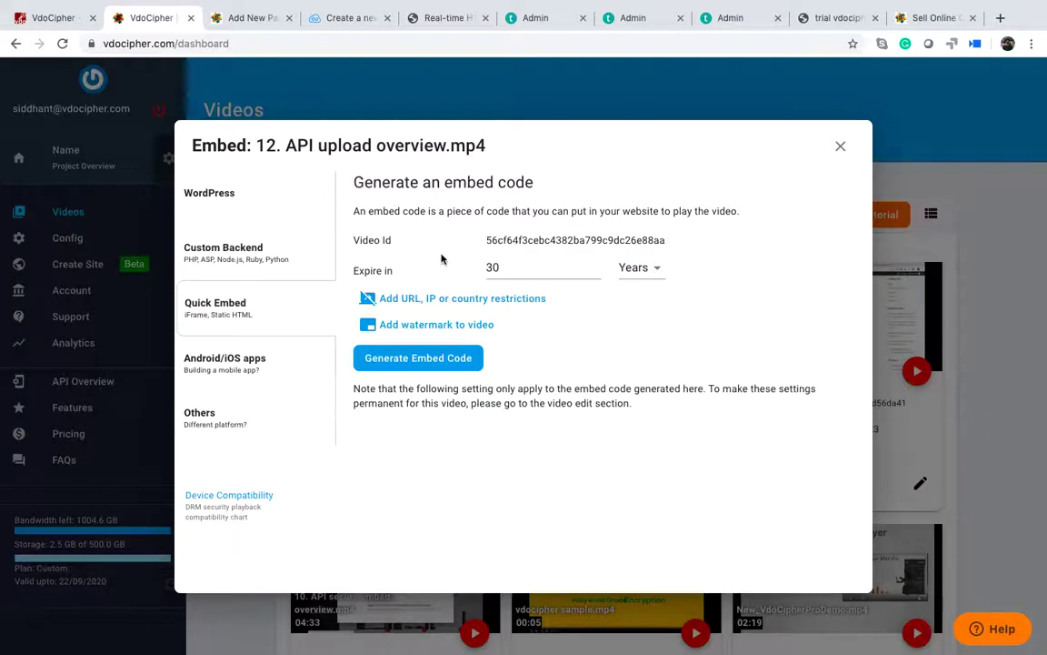
- Set the embed code to expire in 12 months
left_click(488, 266)
left_click(656, 268)
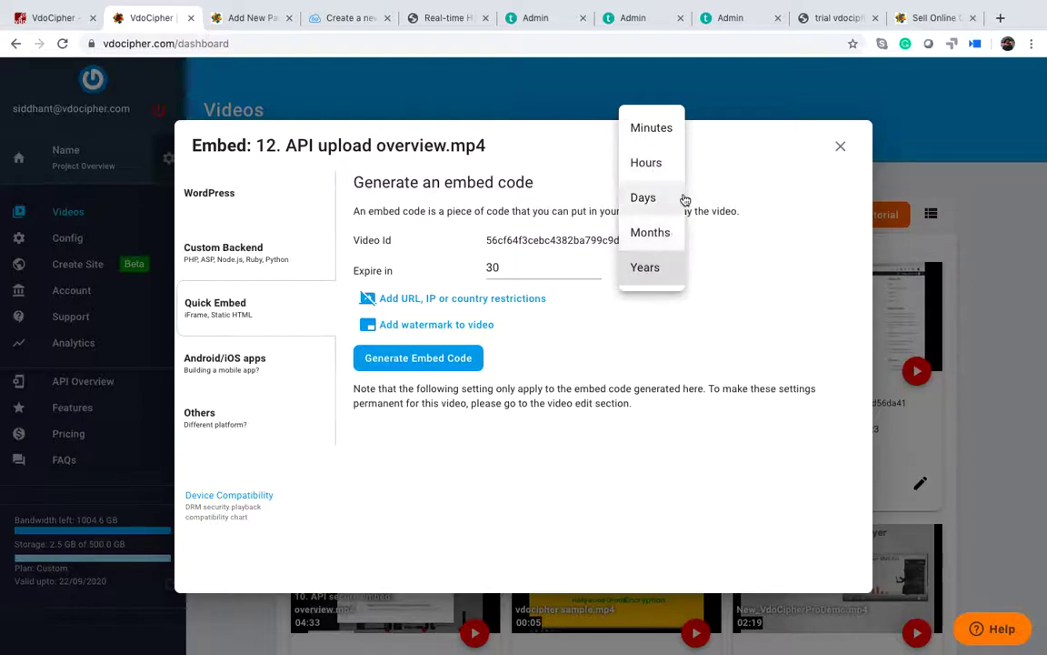
left_click(531, 271)
double_click(519, 264)
type("12")
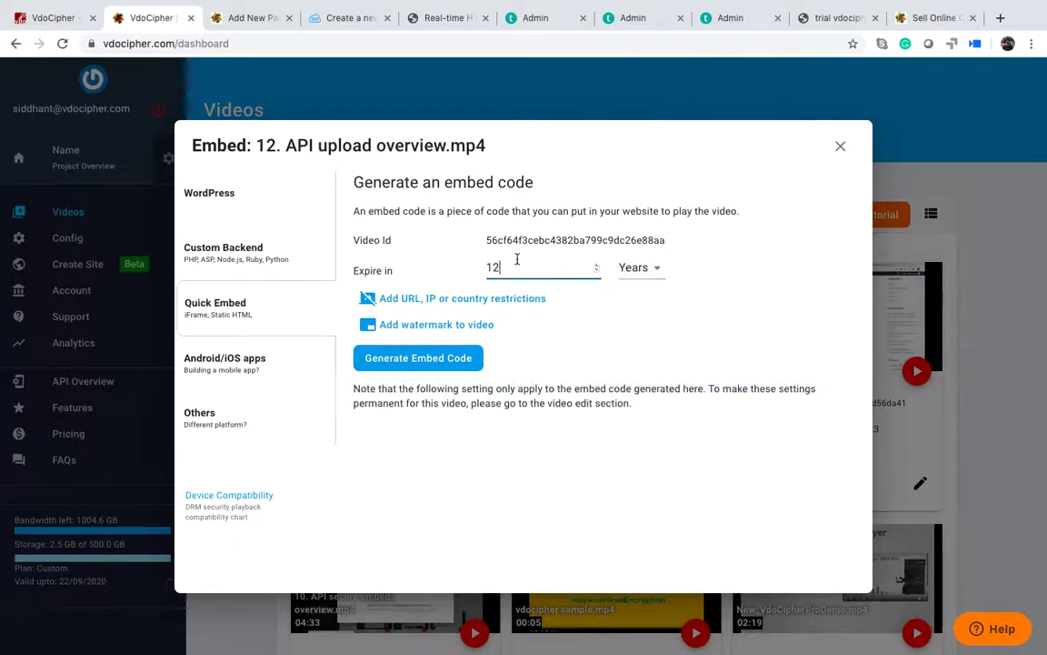
left_click(636, 273)
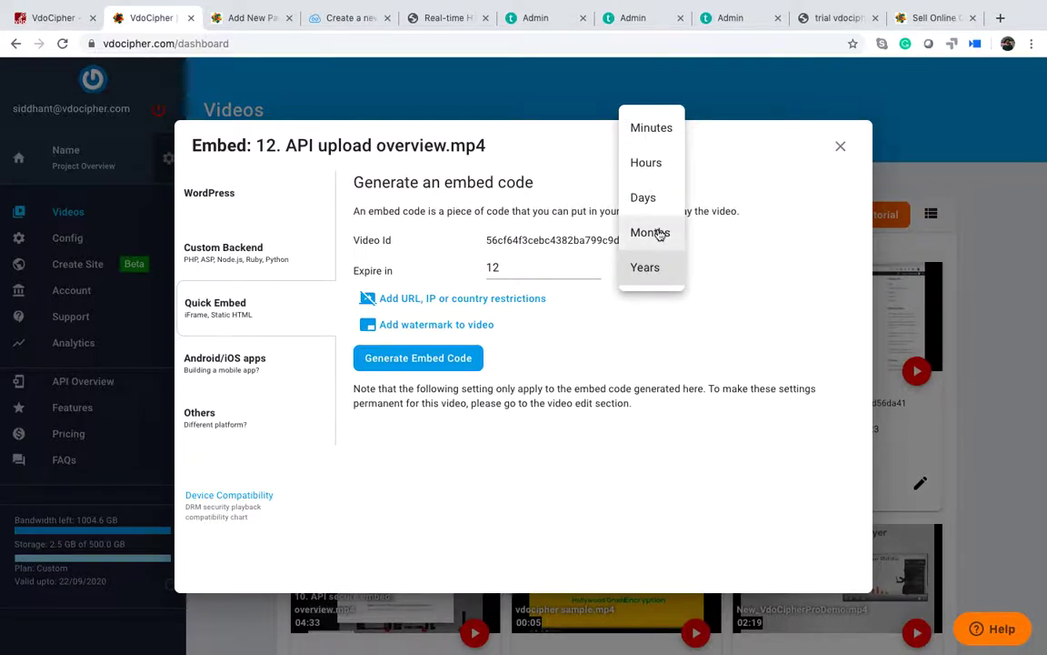
left_click(662, 233)
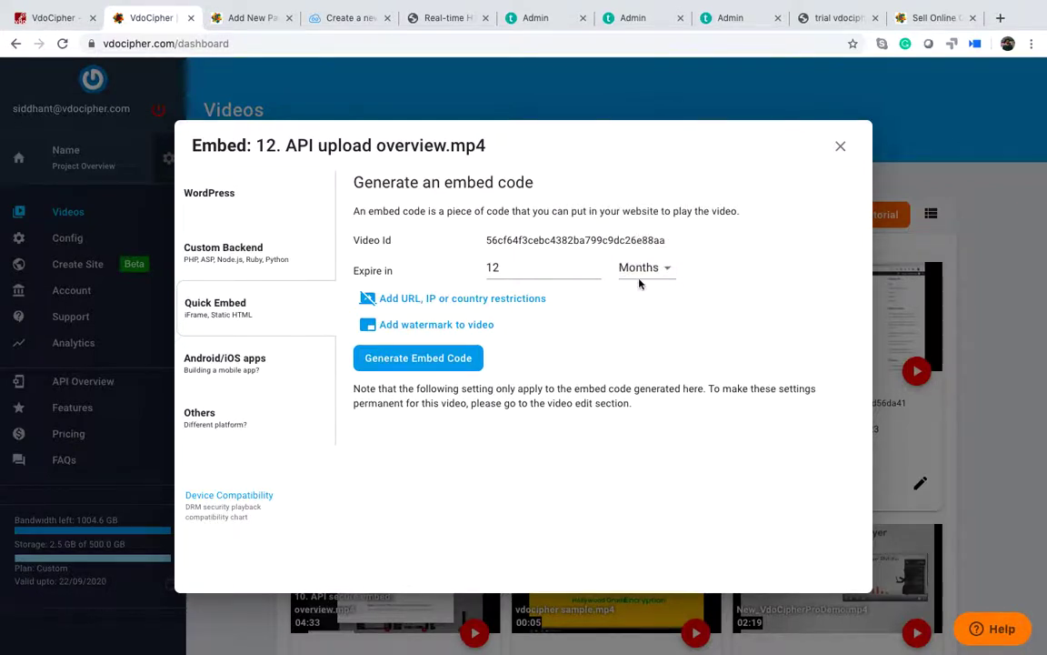
- Show the URL, IP and country restrictions, try mysite.com as the whitelisted URL, and clear the entry
left_click(487, 300)
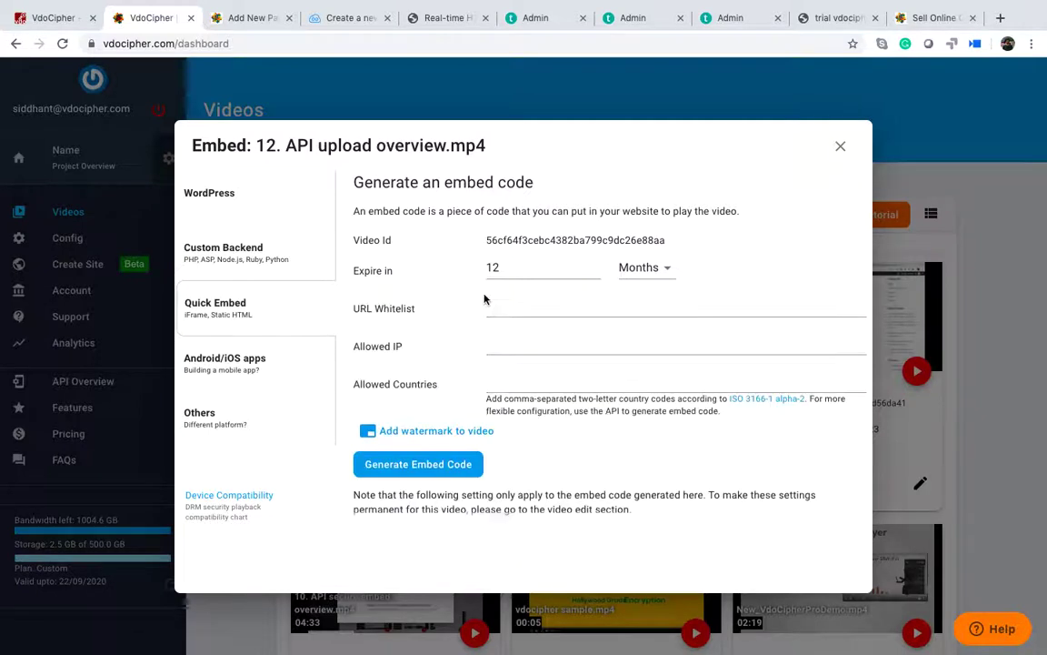
left_click(556, 307)
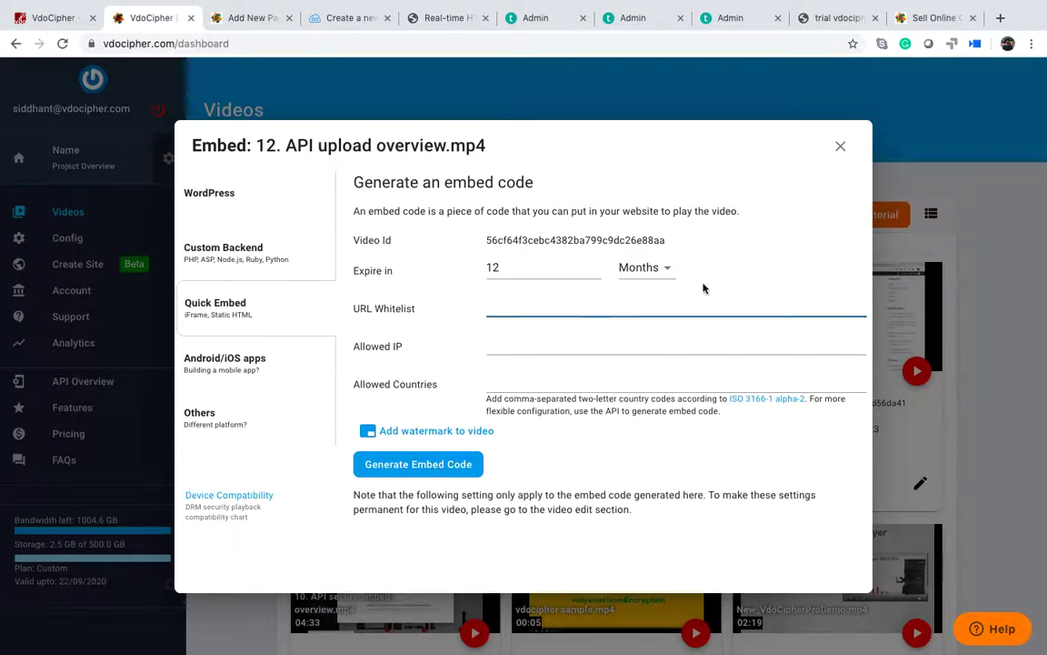
type("m")
key("BackSpace")
type("http")
key("BackSpace")
key("BackSpace")
key("BackSpace")
key("BackSpace")
type("www")
key("BackSpace")
key("BackSpace")
key("BackSpace")
type("mysite.com")
key("super+a")
type("mysite.")
type("mysite.com")
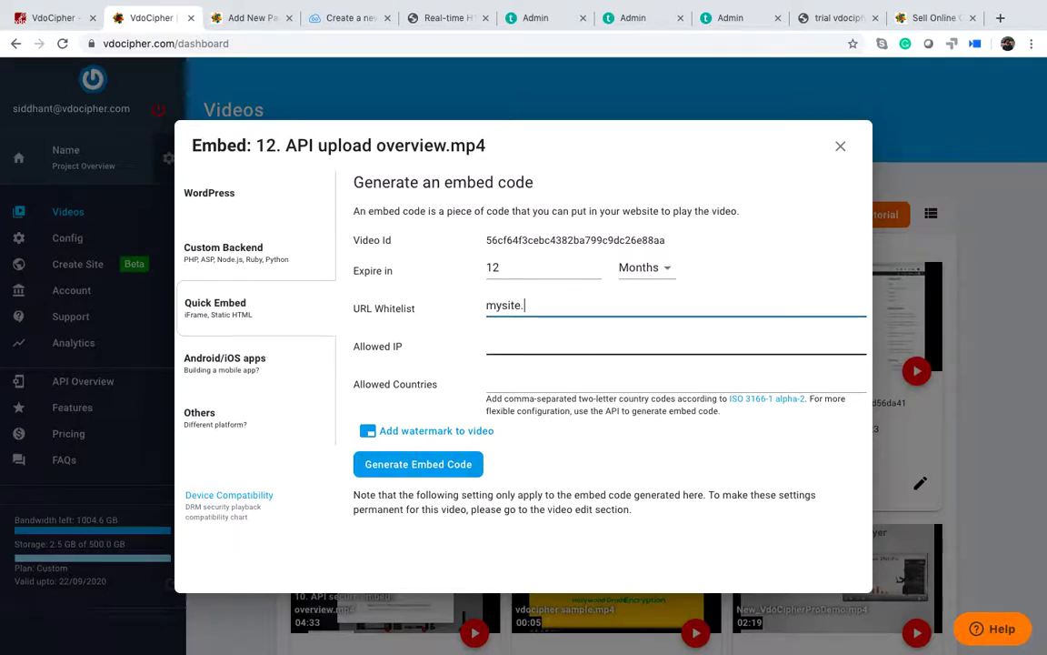
triple_click(578, 303)
key("BackSpace")
- Try limiting the allowed countries to US,IN and clear the entry
left_click(540, 346)
left_click(550, 380)
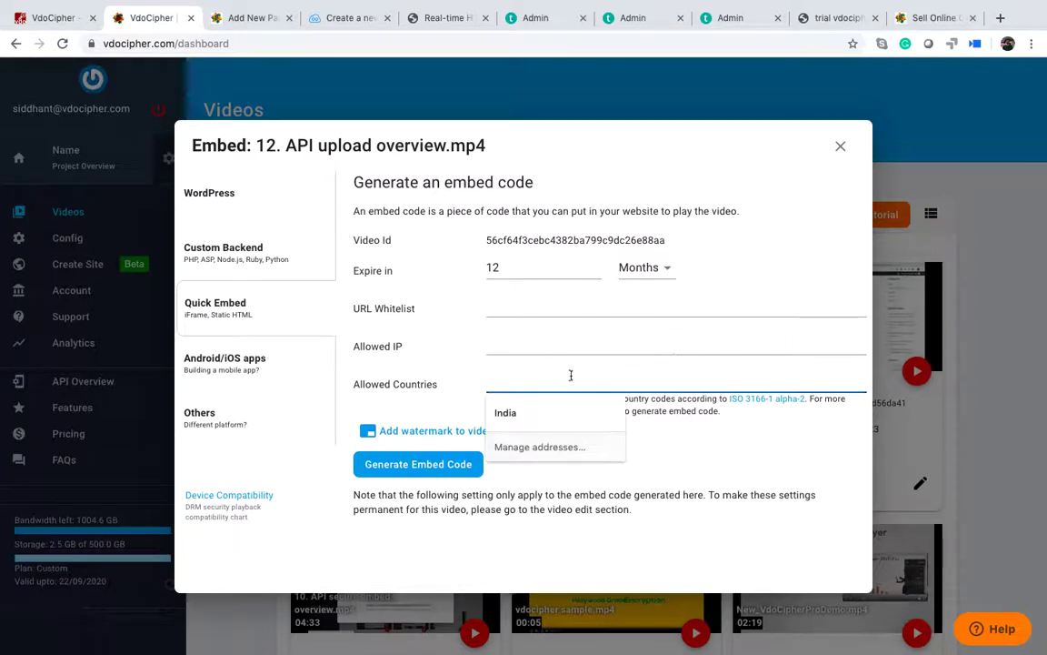
left_click(638, 382)
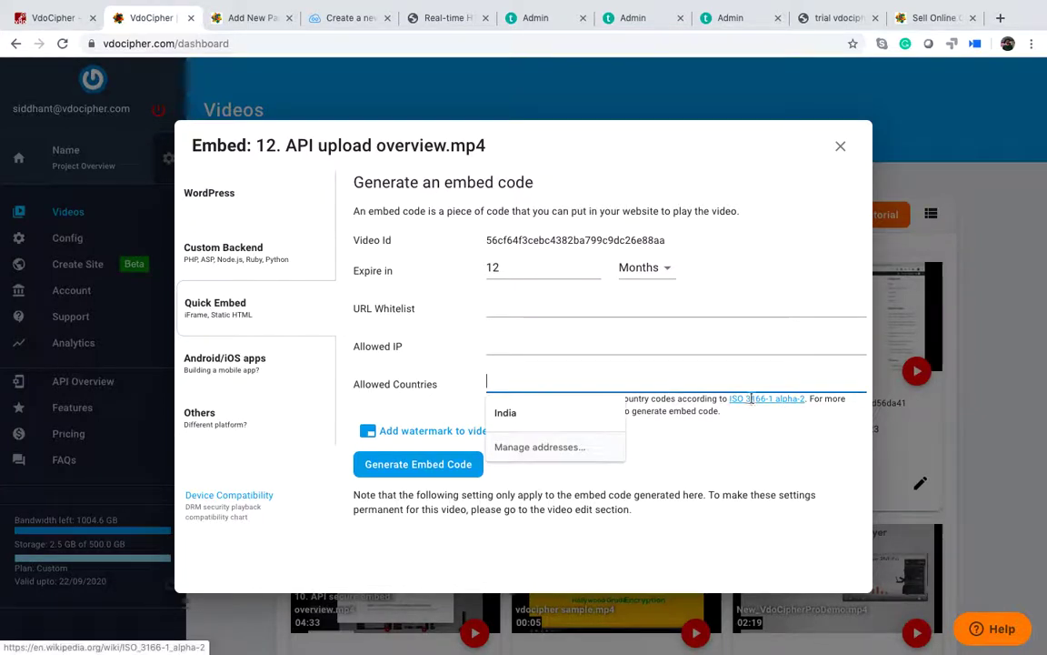
type("US")
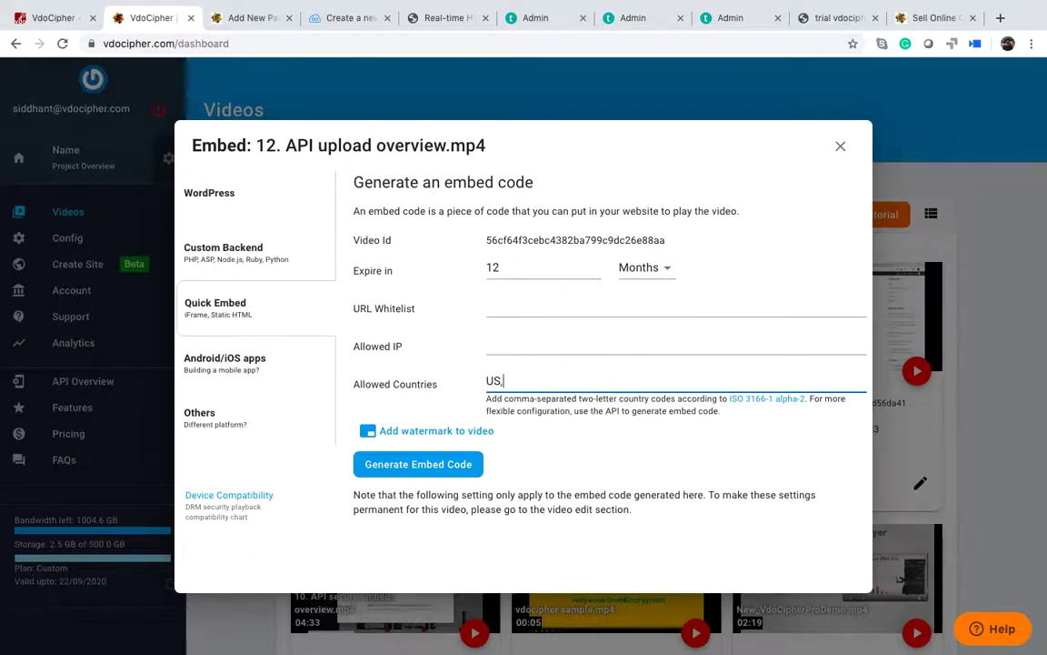
type(",IN")
key("BackSpace")
left_click(554, 377)
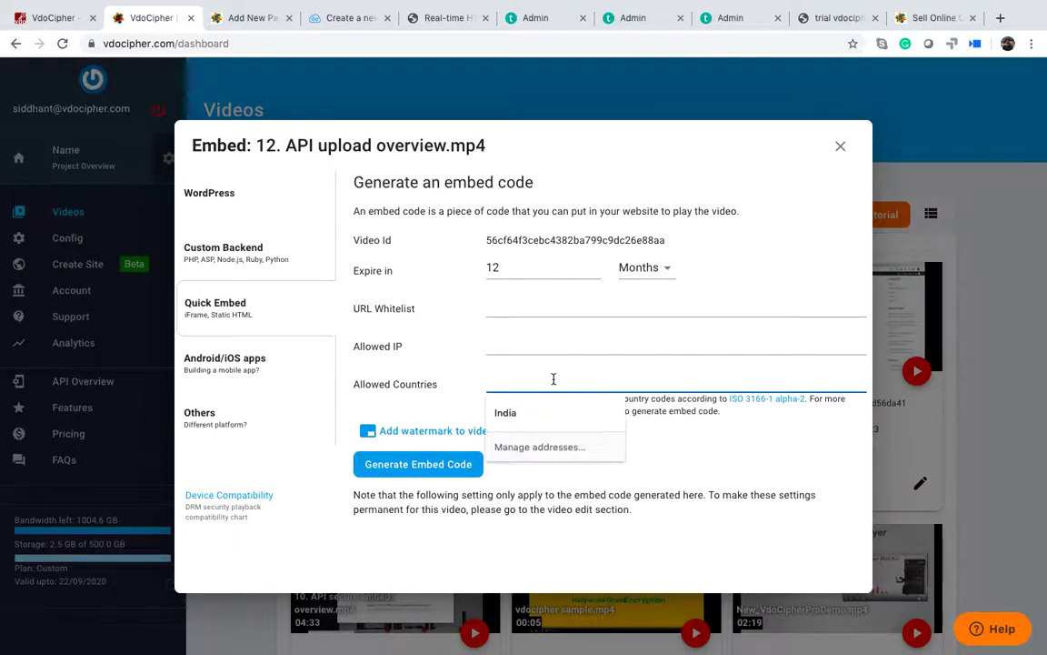
left_click(678, 330)
left_click(565, 378)
left_click(633, 385)
left_click_drag(435, 384, 459, 391)
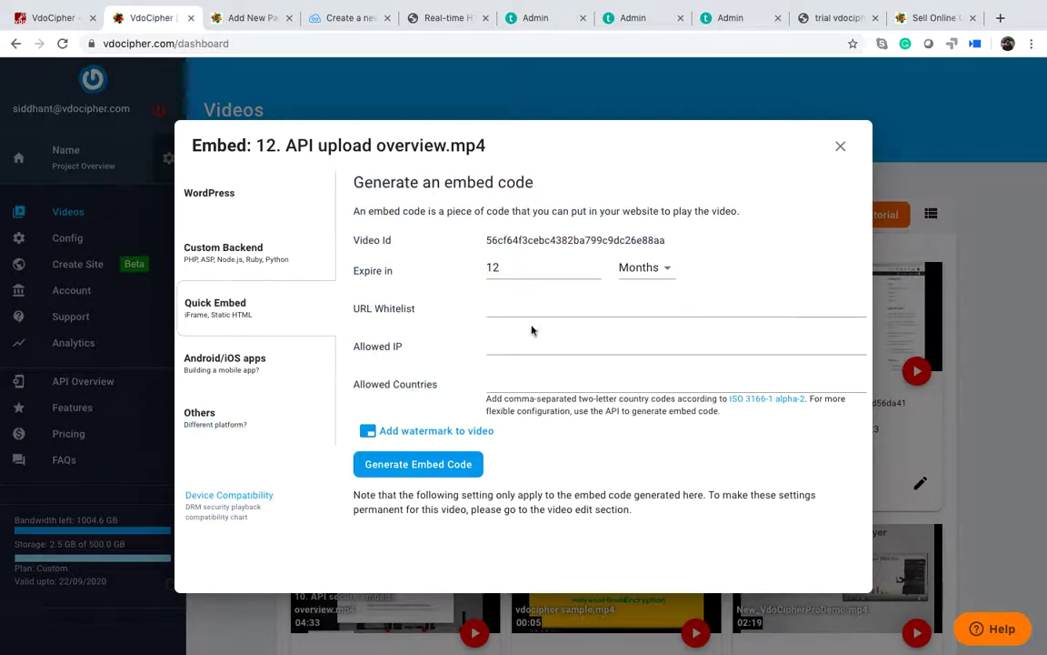
- Enter mysite.com as the whitelisted URL for the embed code
left_click(545, 299)
type("mysite.com")
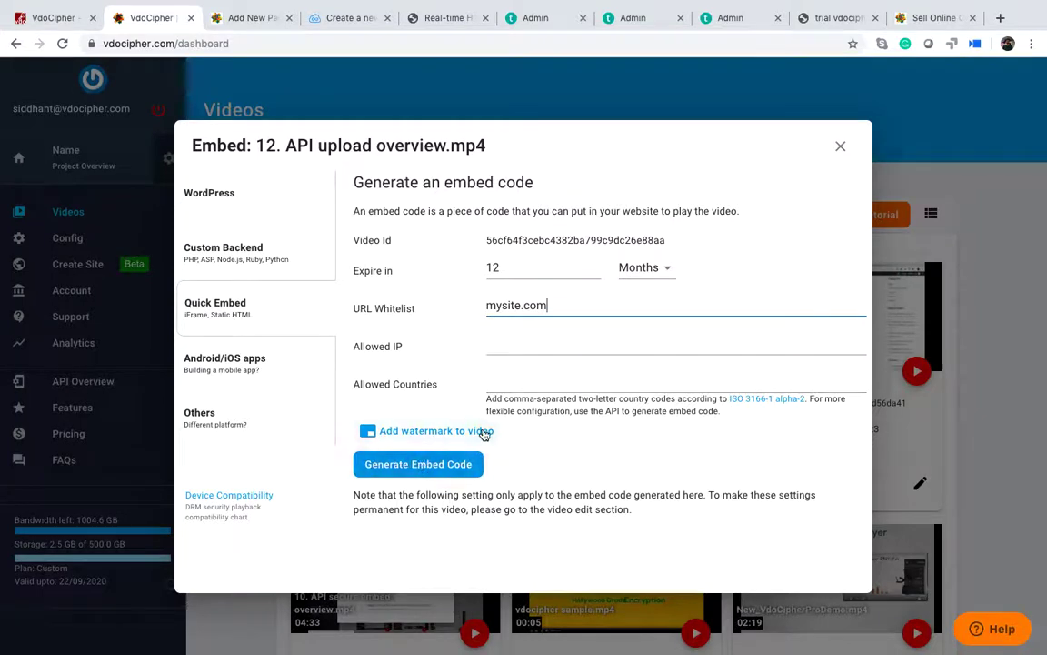
- Add a watermark to the embedded video
scroll(391, 400, "down", 1)
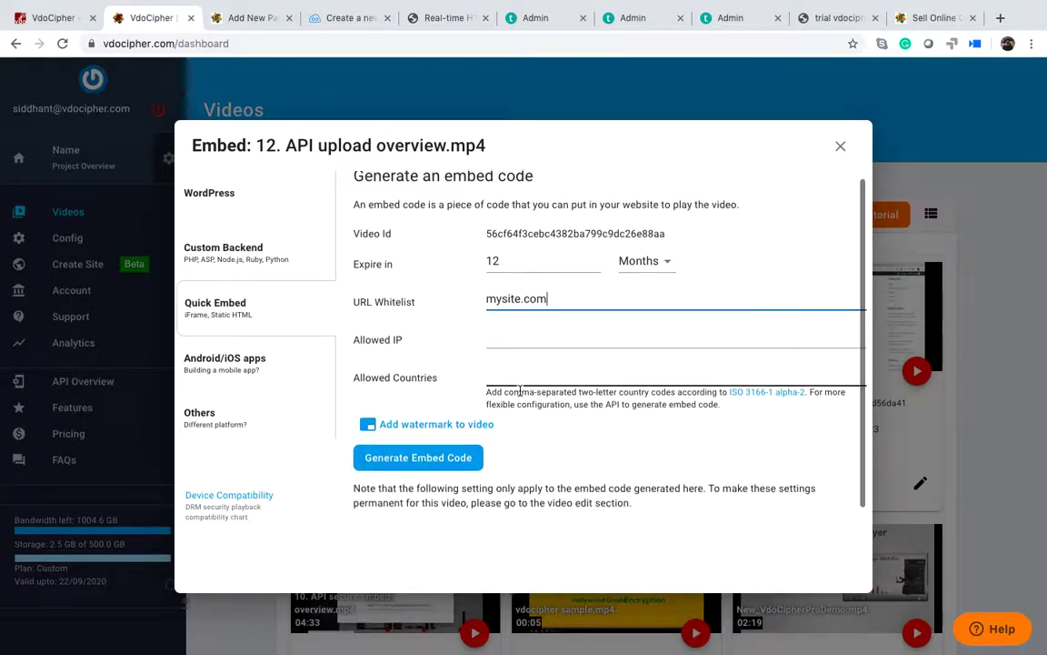
left_click(459, 423)
scroll(545, 370, "down", 1)
scroll(545, 370, "down", 2)
scroll(544, 374, "up", 1)
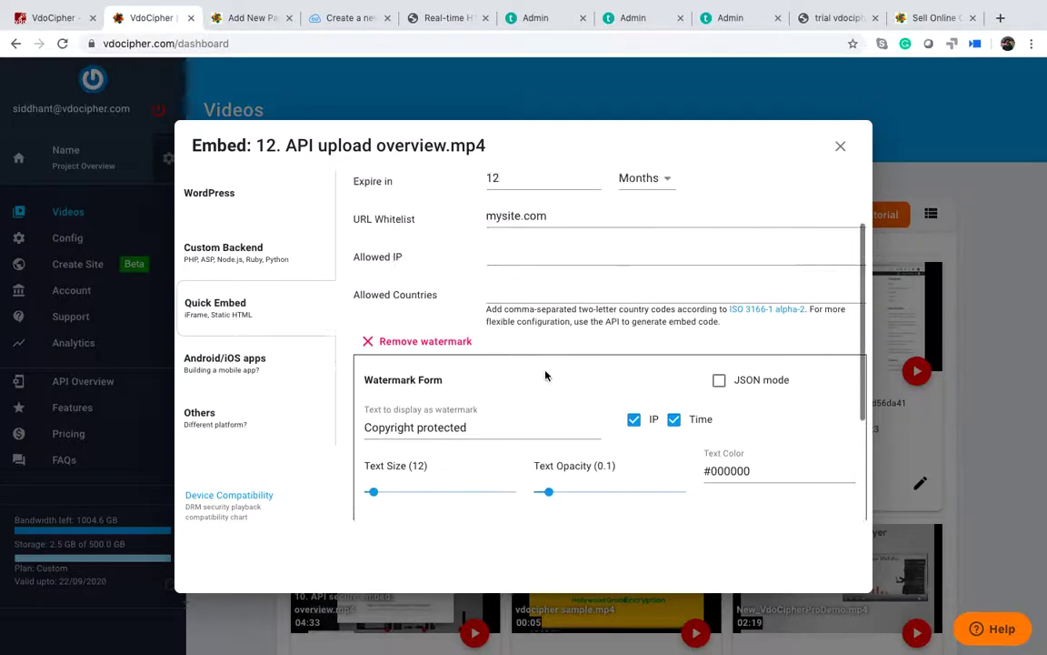
- Clear the URL whitelist of the embed code
left_click(589, 289)
triple_click(561, 218)
key("BackSpace")
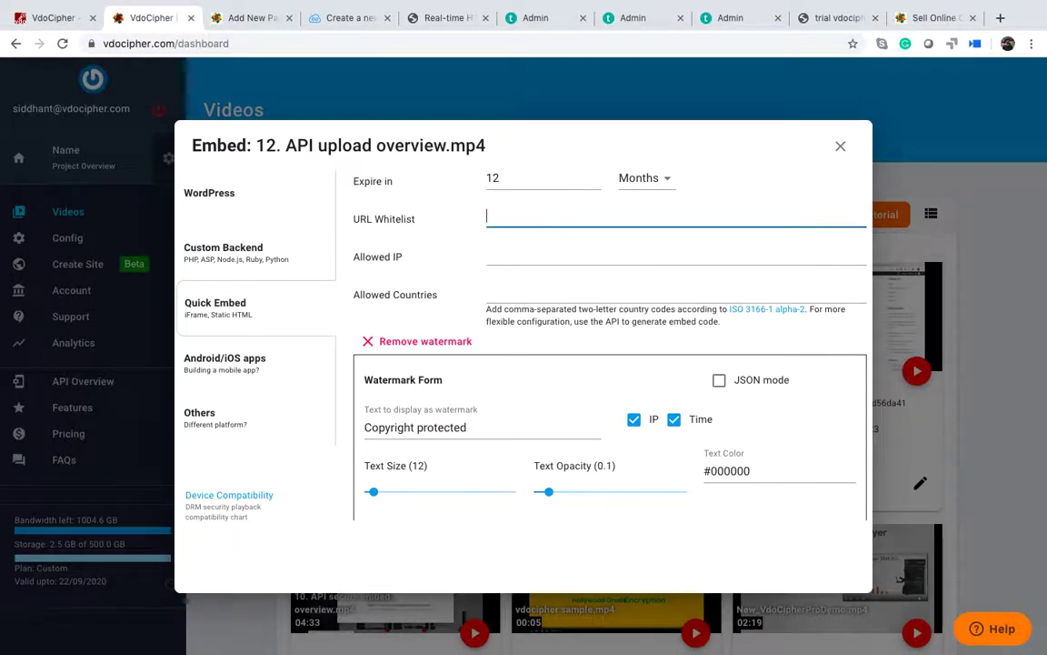
- Change the watermark's display text to "2019 copyright"
scroll(531, 264, "down", 2)
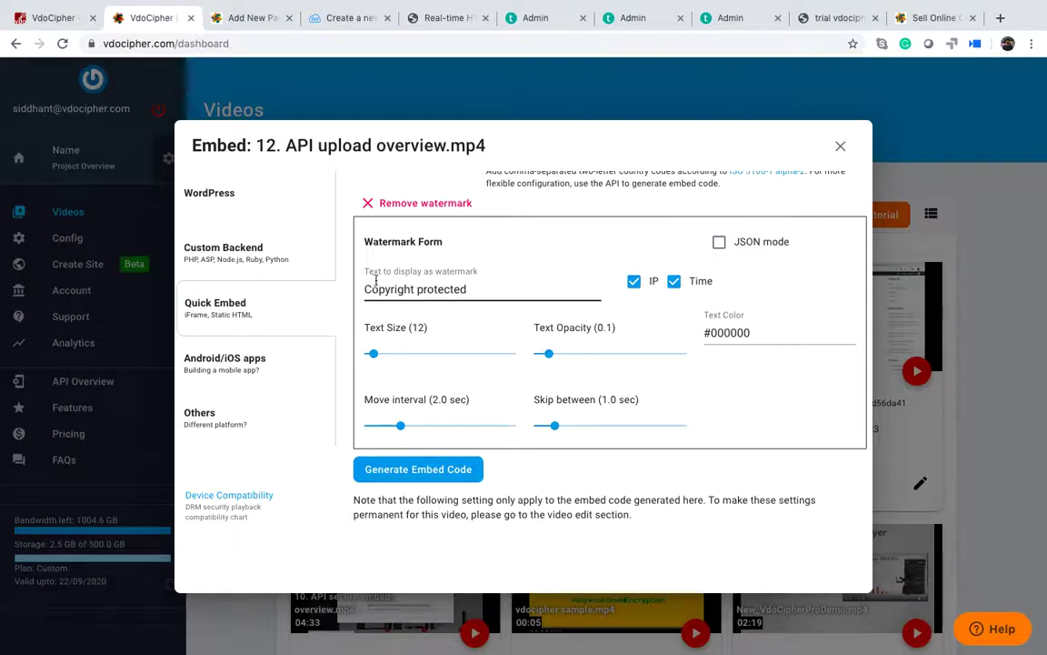
left_click_drag(366, 276, 498, 278)
left_click(517, 292)
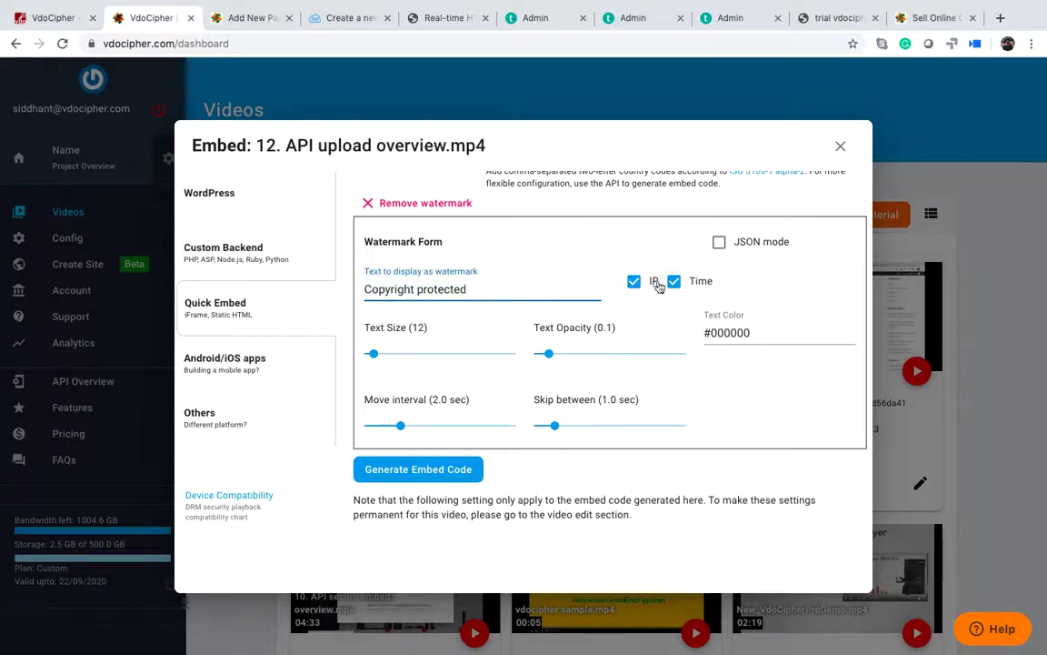
triple_click(467, 287)
type("2019 copyright")
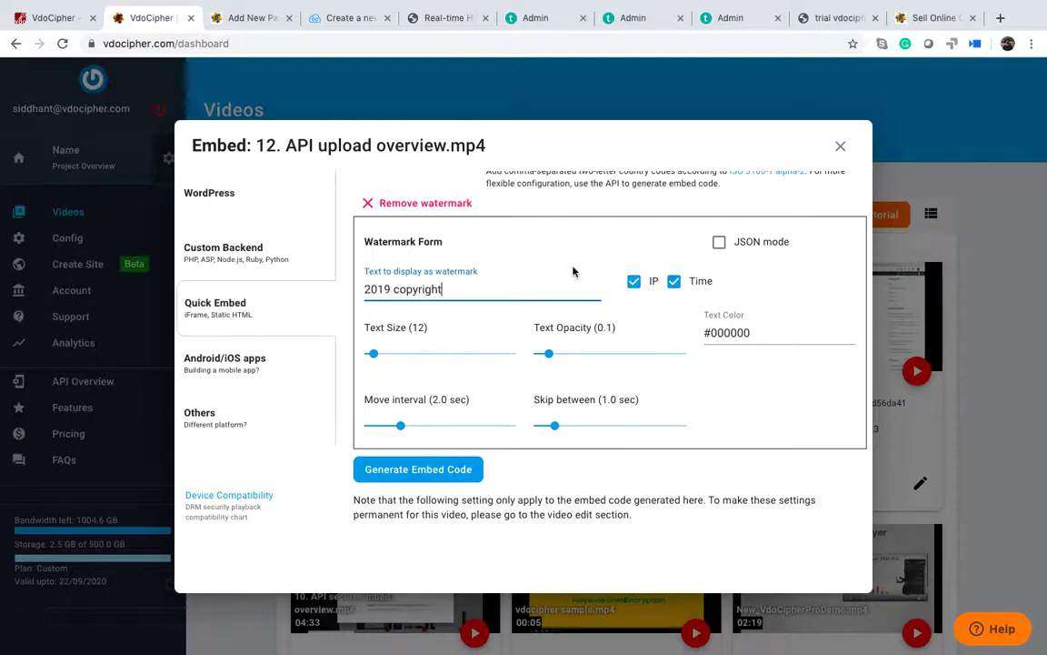
- Turn the watermark's Time and IP options off and back on
left_click(674, 282)
left_click(635, 283)
left_click(674, 283)
left_click(635, 285)
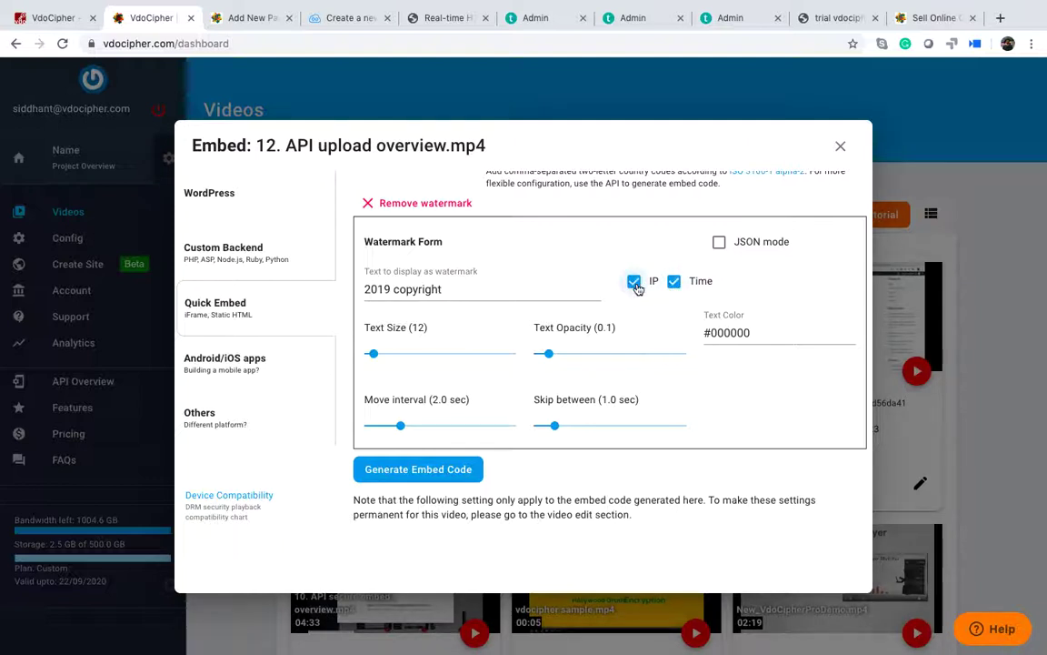
- Set the watermark's text size to 8 and its text opacity to 0.07
mouse_move(374, 357)
left_mouse_down()
mouse_move(405, 356)
mouse_move(370, 356)
left_mouse_up()
left_click_drag(544, 361, 585, 360)
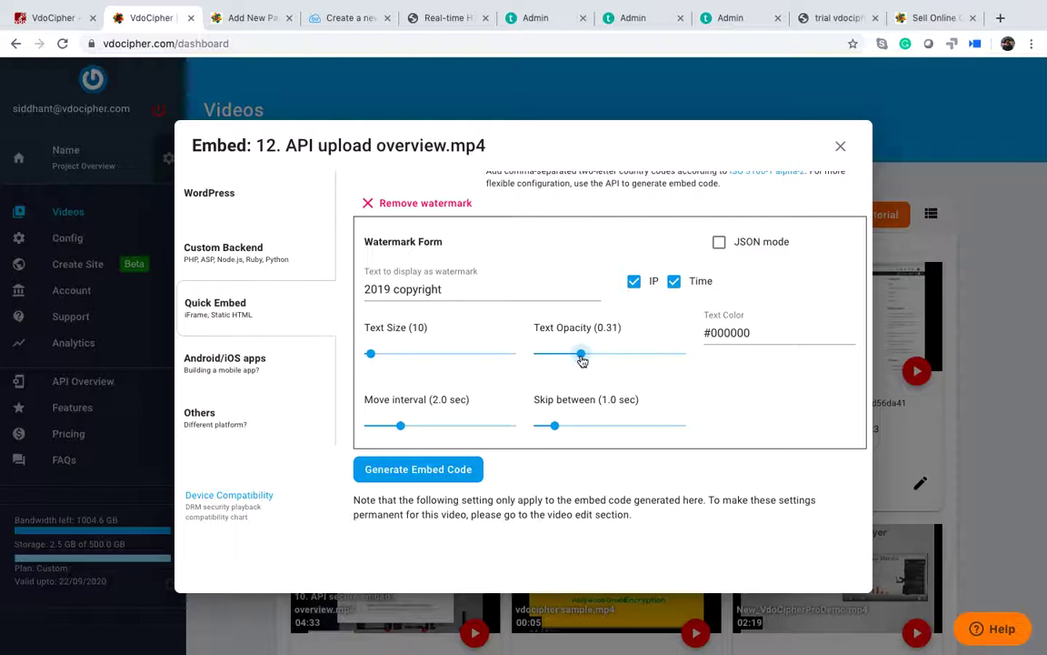
left_click_drag(369, 356, 368, 357)
left_click_drag(582, 354, 544, 355)
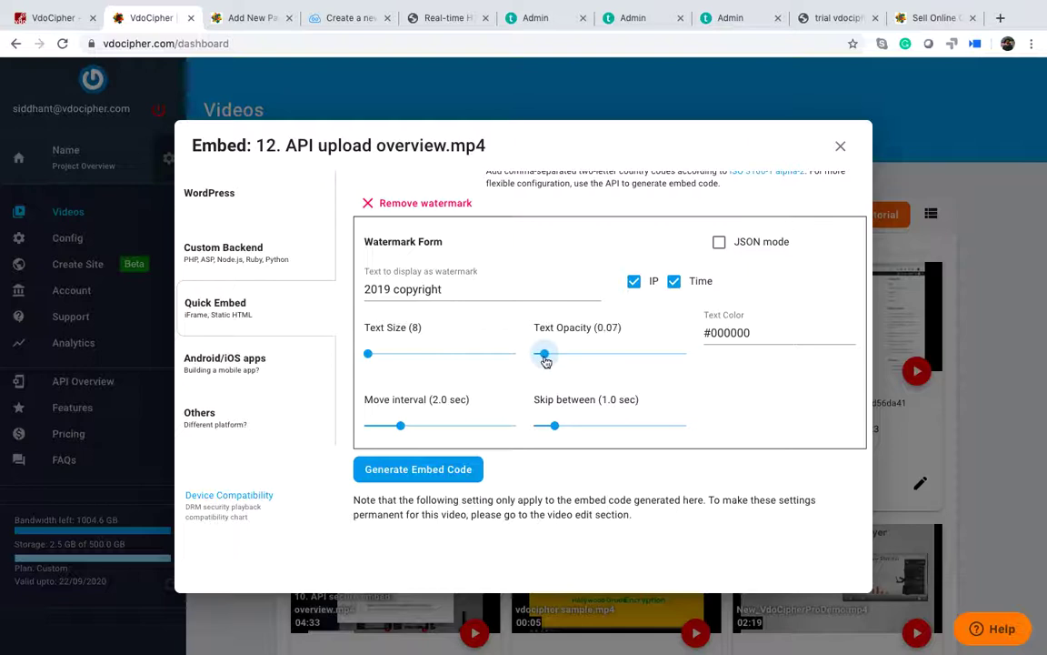
- Select the watermark's text color value and start a web search for "hex code of red" in a new browser tab
double_click(753, 333)
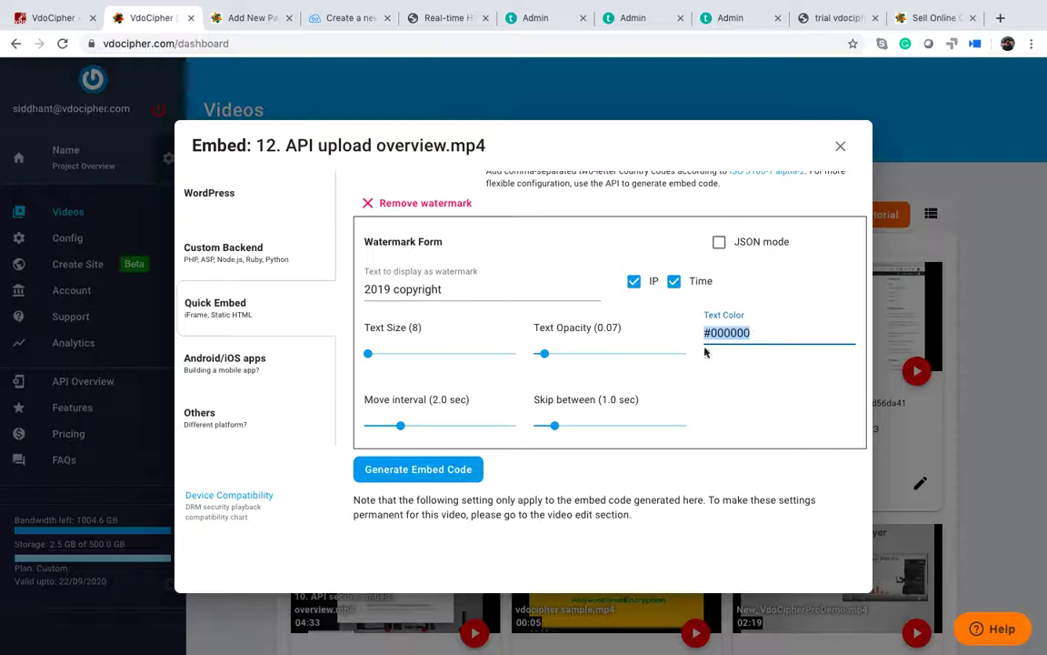
left_click(999, 19)
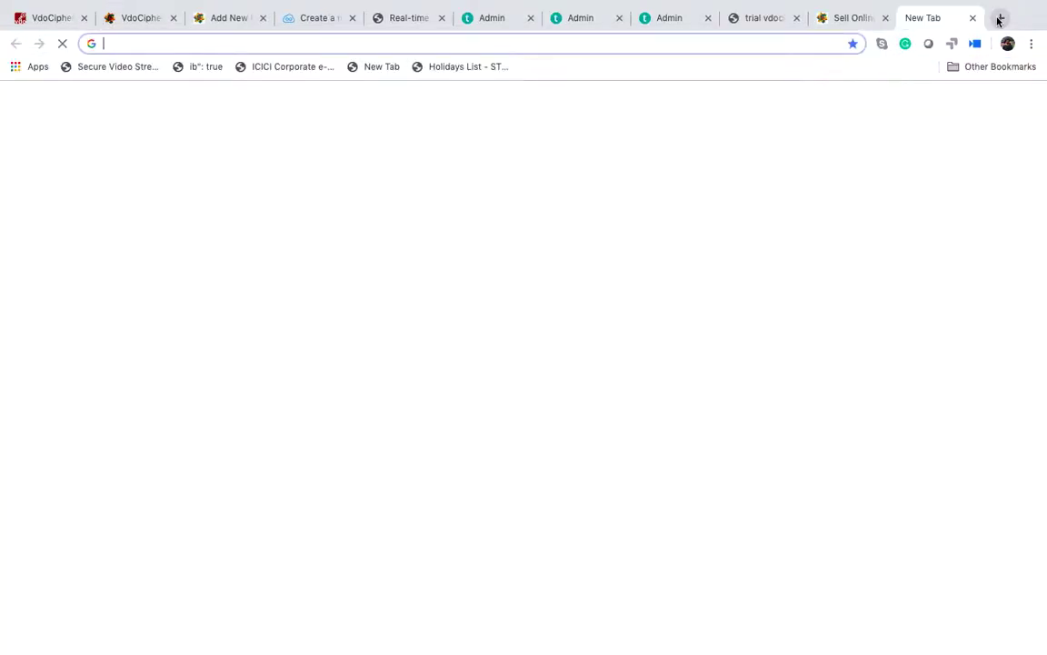
type("hex code of")
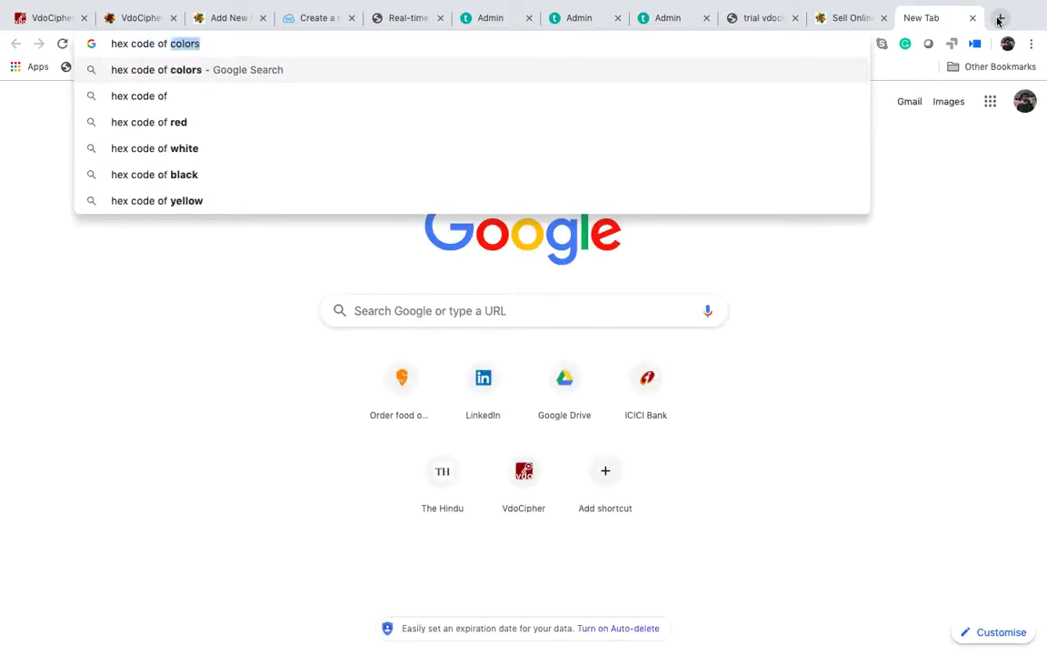
key("Down")
key("Down")
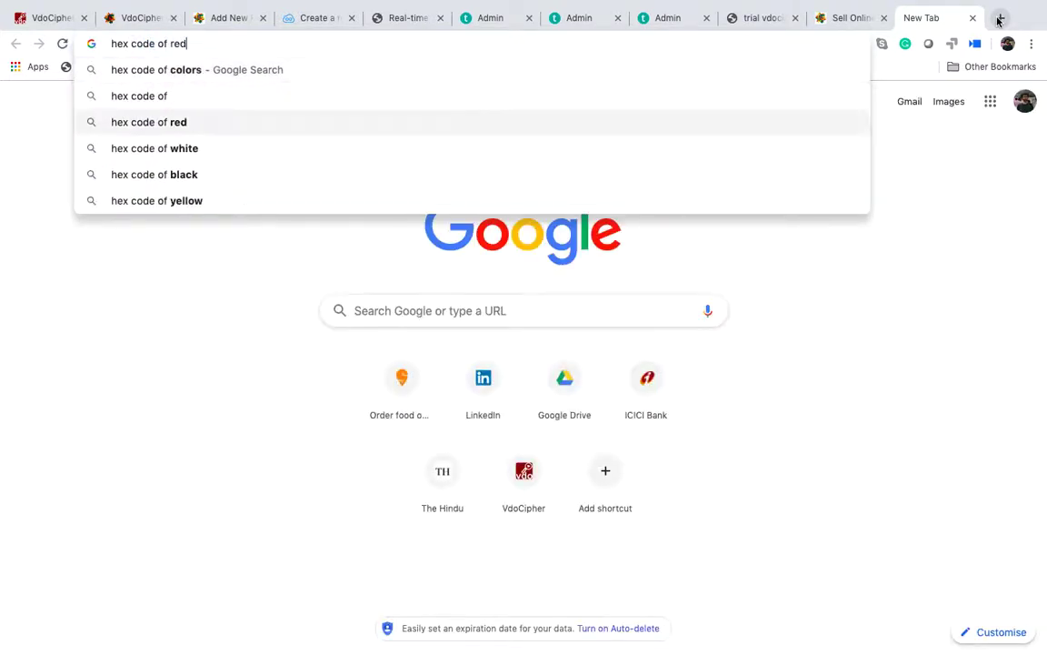
- Return to the VdoCipher dashboard, set the watermark's skip between time to 19 sec and lengthen its move interval
left_click(140, 19)
left_click_drag(529, 426, 645, 431)
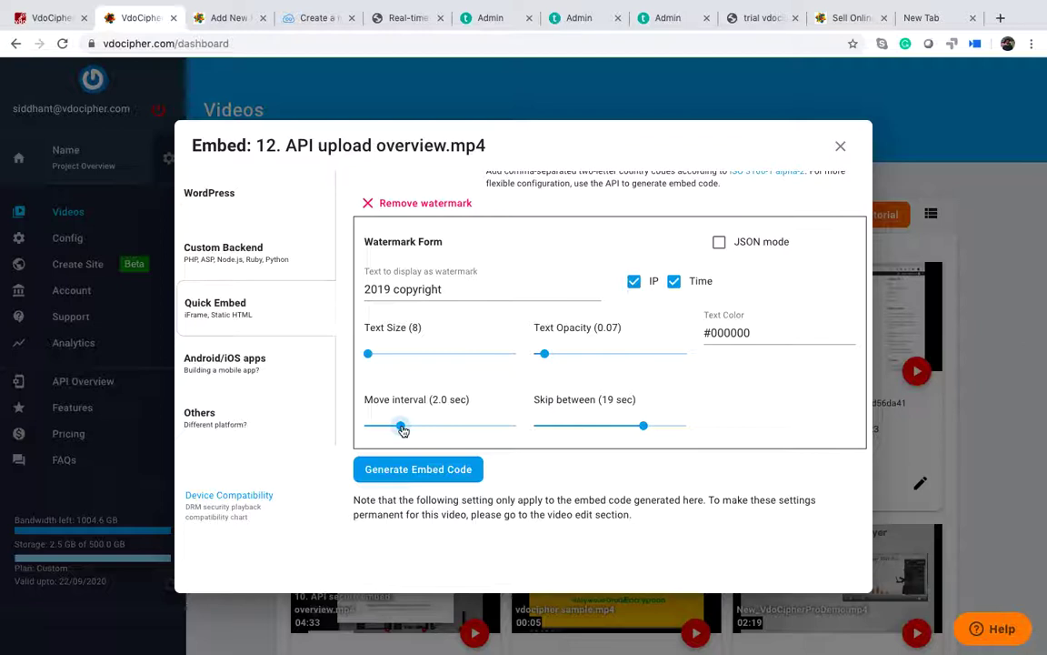
mouse_move(429, 434)
left_mouse_down()
mouse_move(492, 427)
mouse_move(400, 427)
mouse_move(435, 428)
left_mouse_up()
- Open the vdocipher.com homepage in the spare browser tab
left_click(926, 20)
type("v")
key("super+a")
type("v")
key("Return")
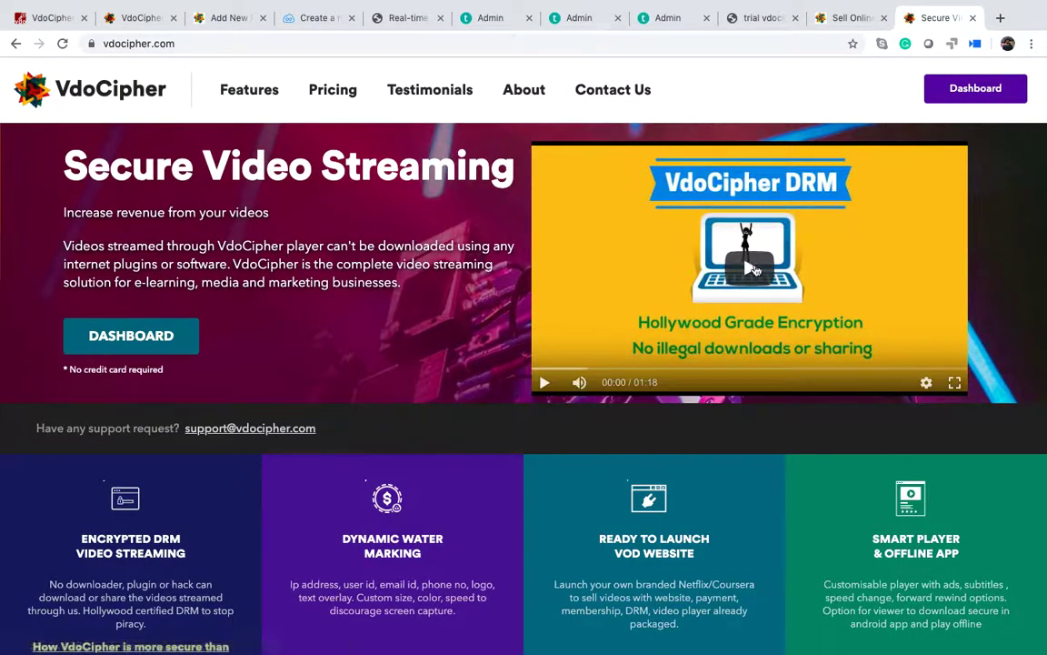
- Play the homepage video, skip ahead to about 00:46 and pause it to examine the player
left_click(753, 268)
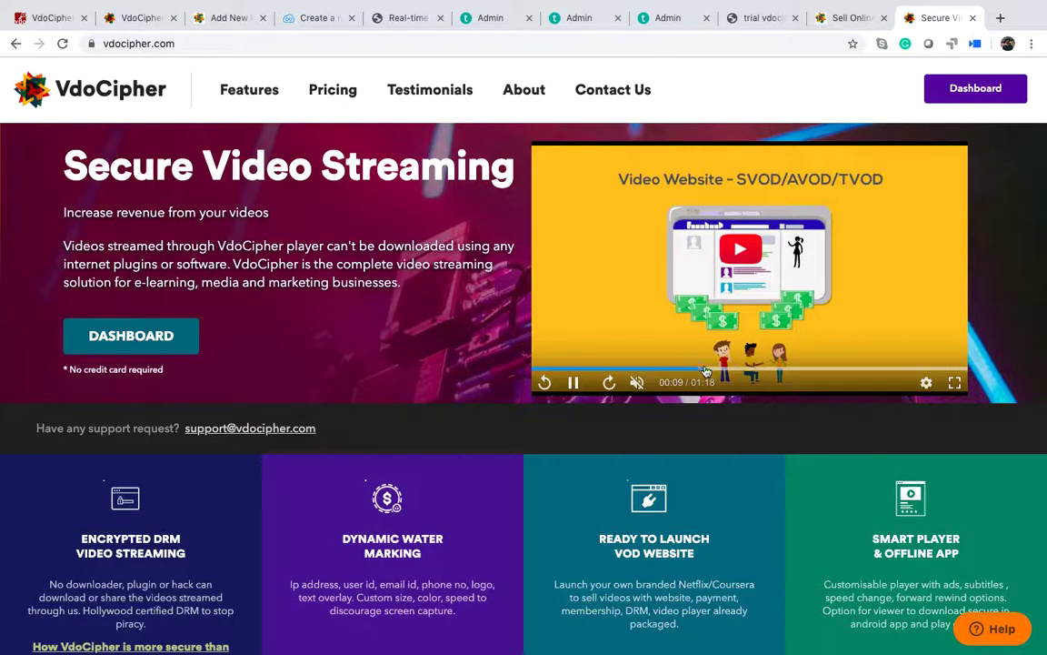
left_click(706, 368)
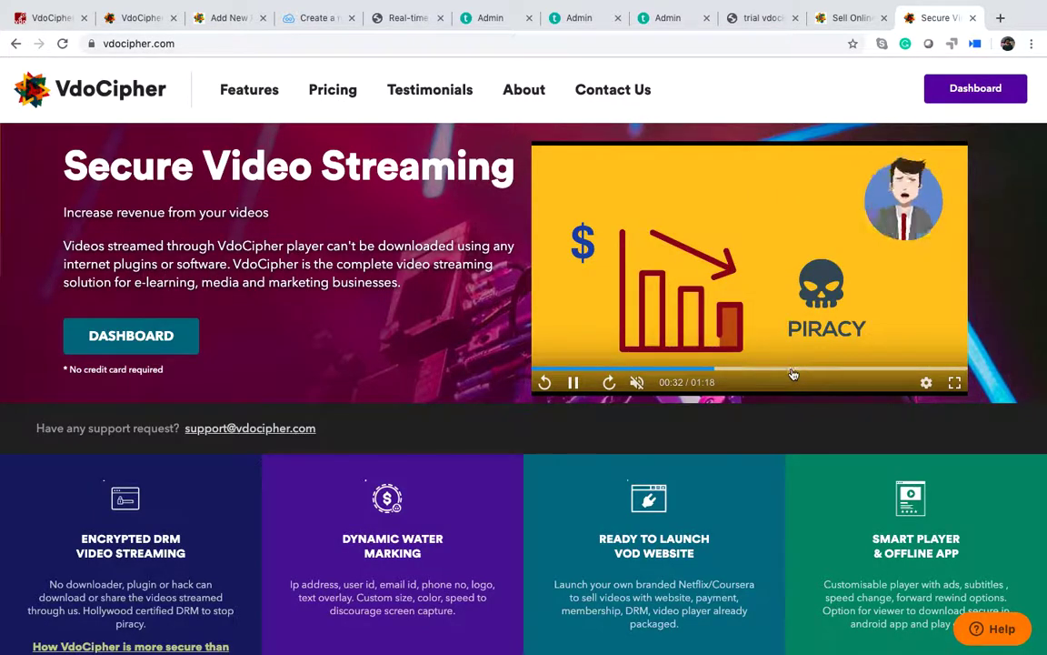
left_click(792, 370)
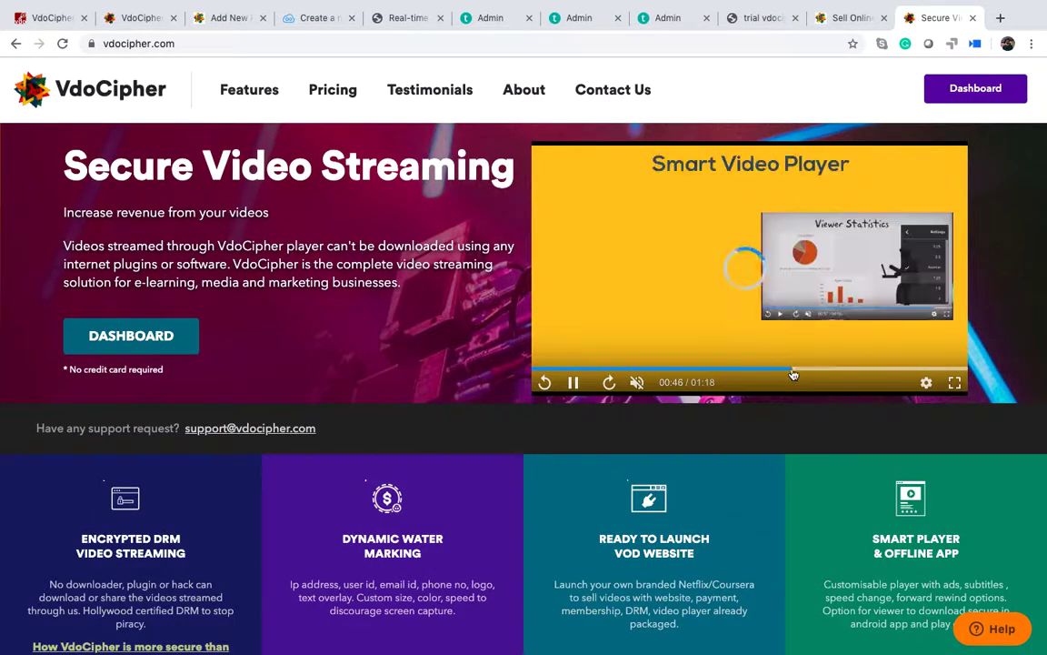
left_click(653, 237)
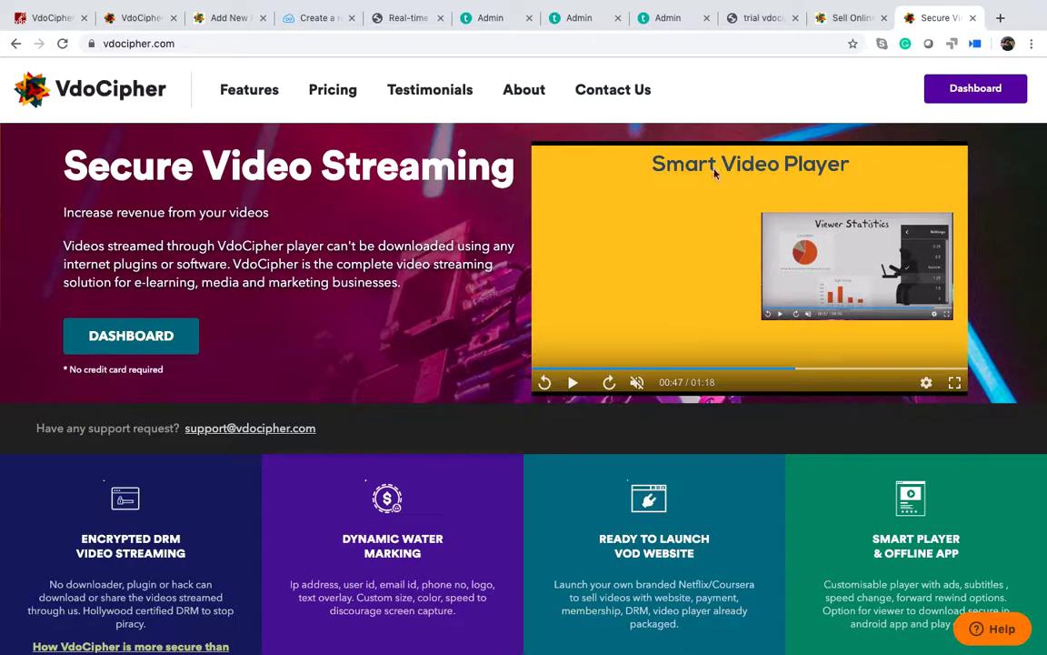
- Return to the VdoCipher dashboard and review the expiry, restriction and watermark settings of the API upload overview video
left_click(127, 18)
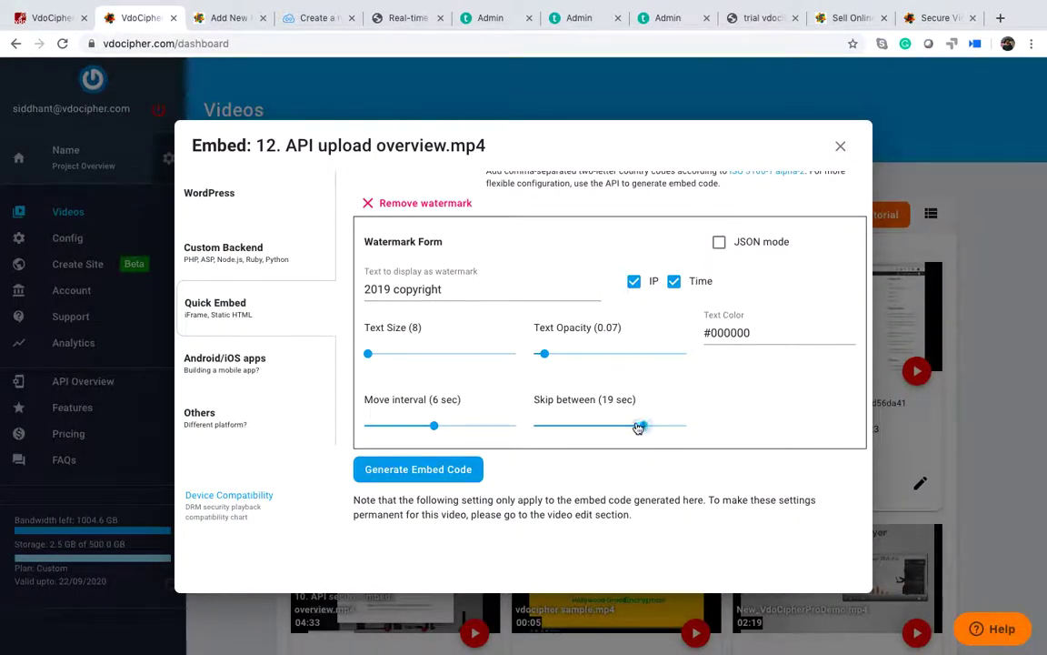
left_click_drag(640, 427, 642, 431)
left_click_drag(434, 427, 439, 428)
scroll(619, 339, "down", 1)
scroll(620, 339, "up", 2)
scroll(533, 334, "up", 3)
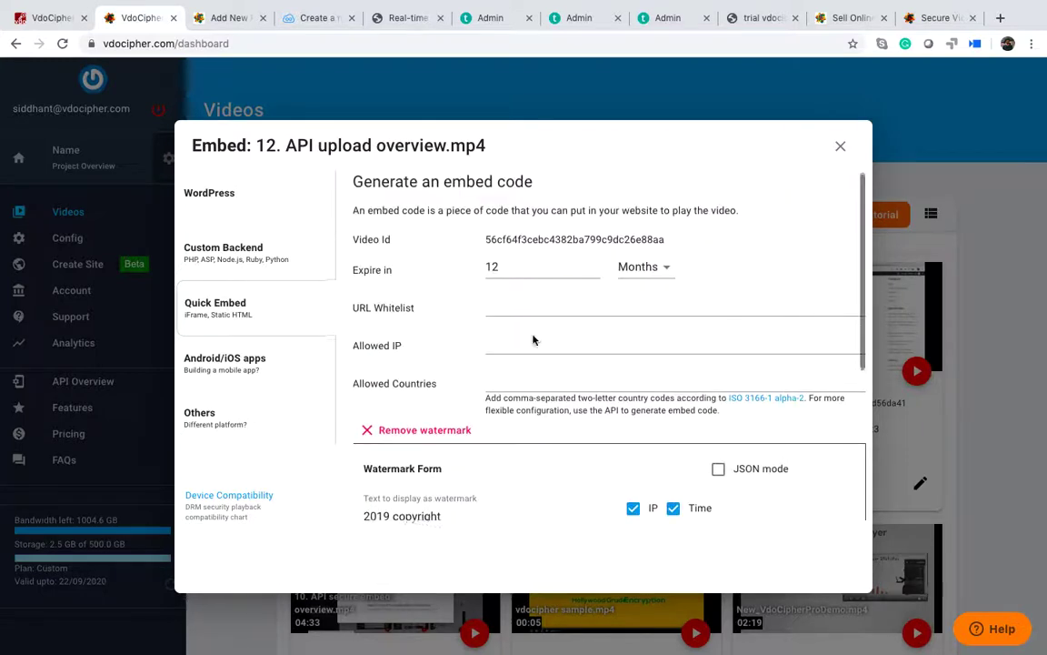
scroll(533, 334, "down", 3)
left_click(409, 457)
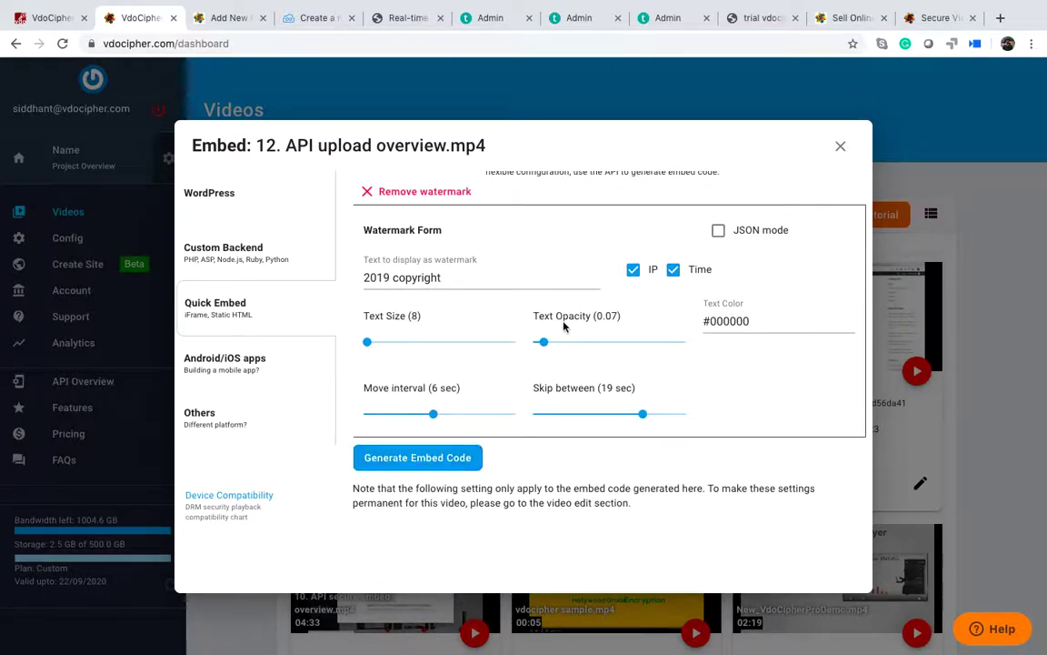
scroll(573, 305, "up", 2)
scroll(678, 336, "down", 2)
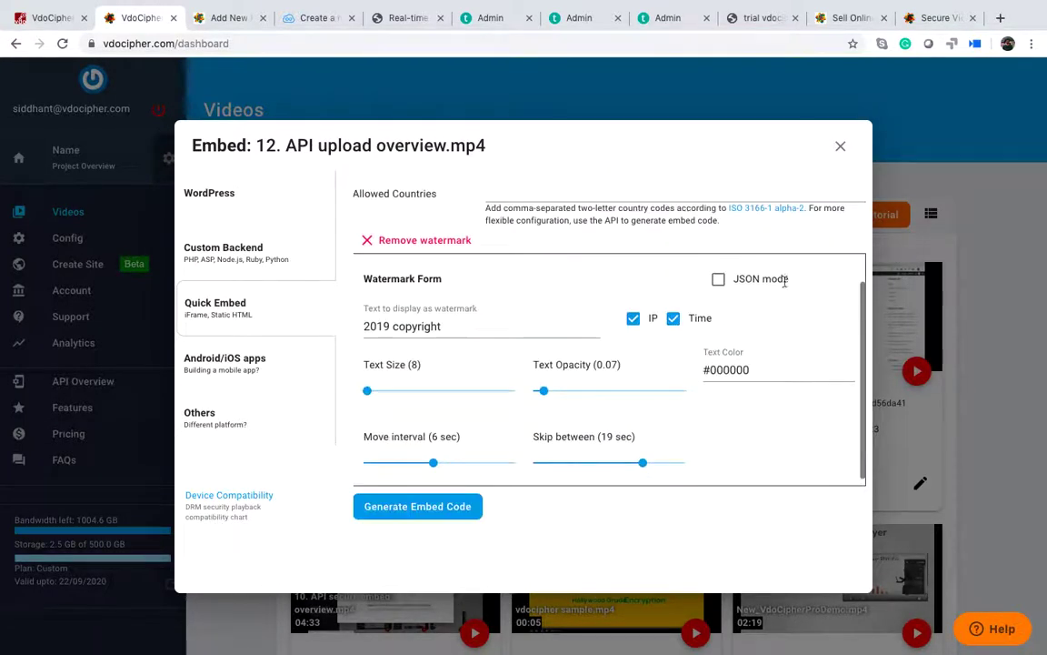
- Turn on JSON mode for the watermark form and set the size in the IP entry to 7
left_click(719, 282)
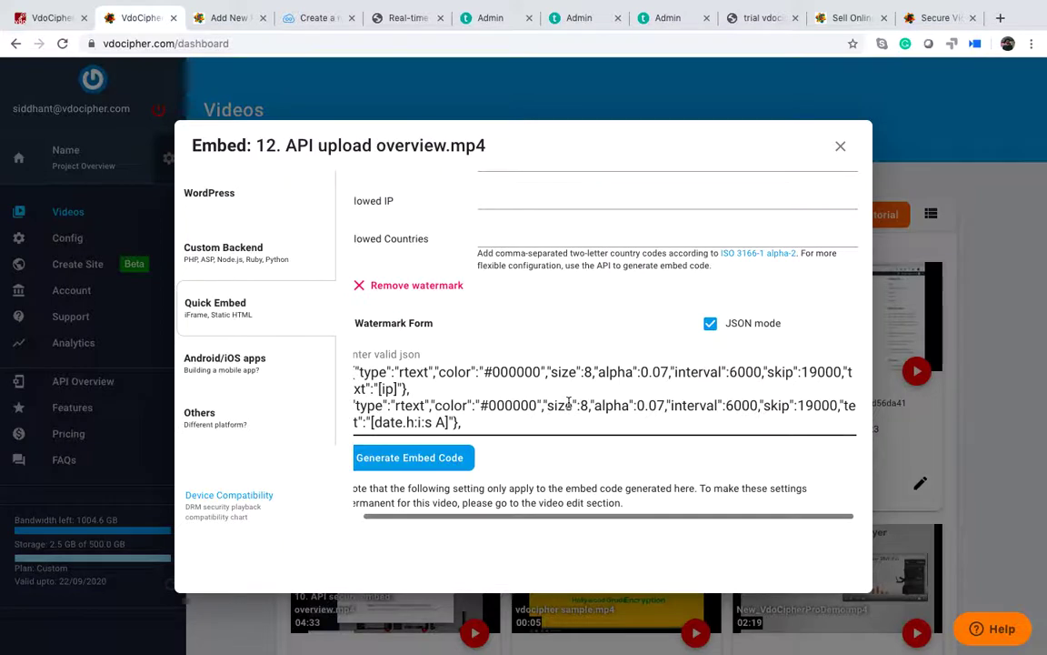
left_click(653, 373)
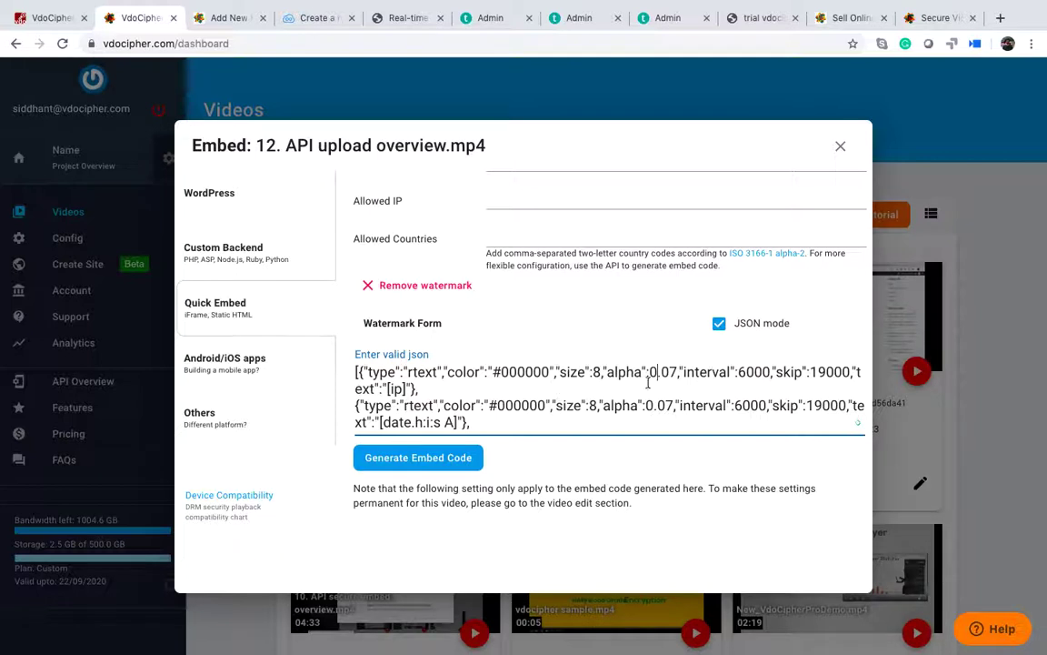
left_click(600, 372)
key("BackSpace")
type("7")
scroll(745, 389, "right", 1)
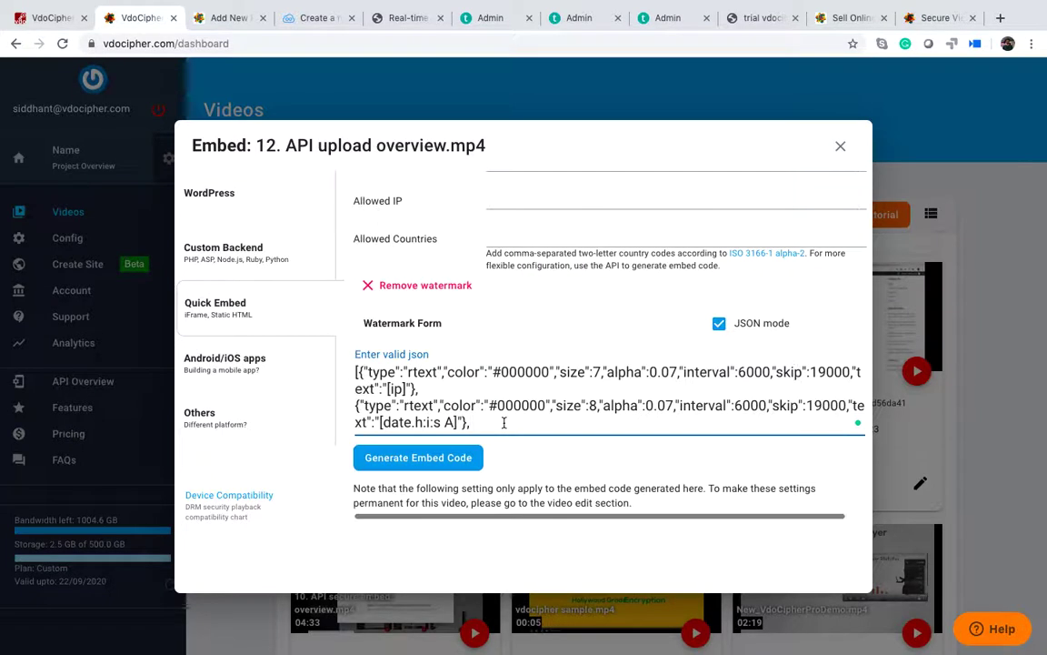
- Copy the watermark JSON and open the quick embed settings of the video "13. API other feature overview.mp4"
left_click_drag(475, 422, 346, 366)
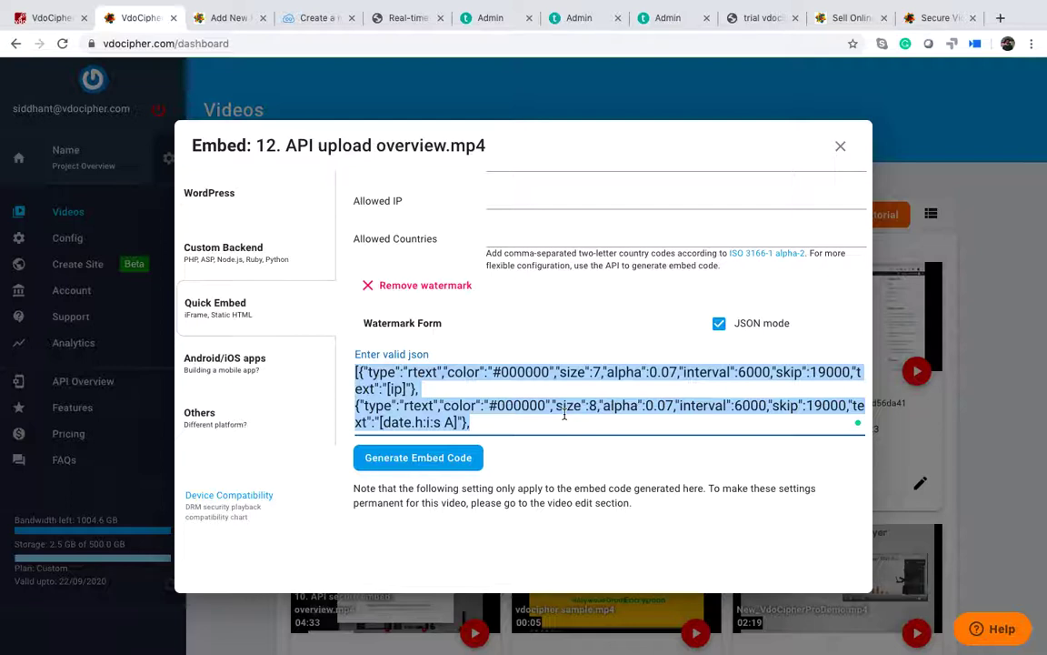
left_click(839, 144)
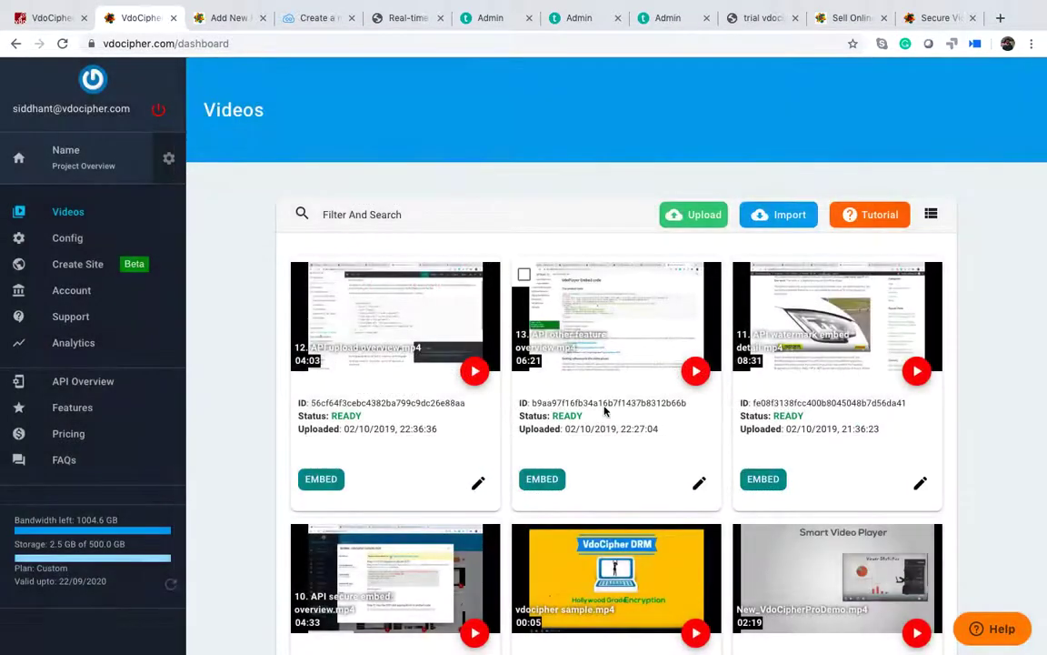
left_click(541, 485)
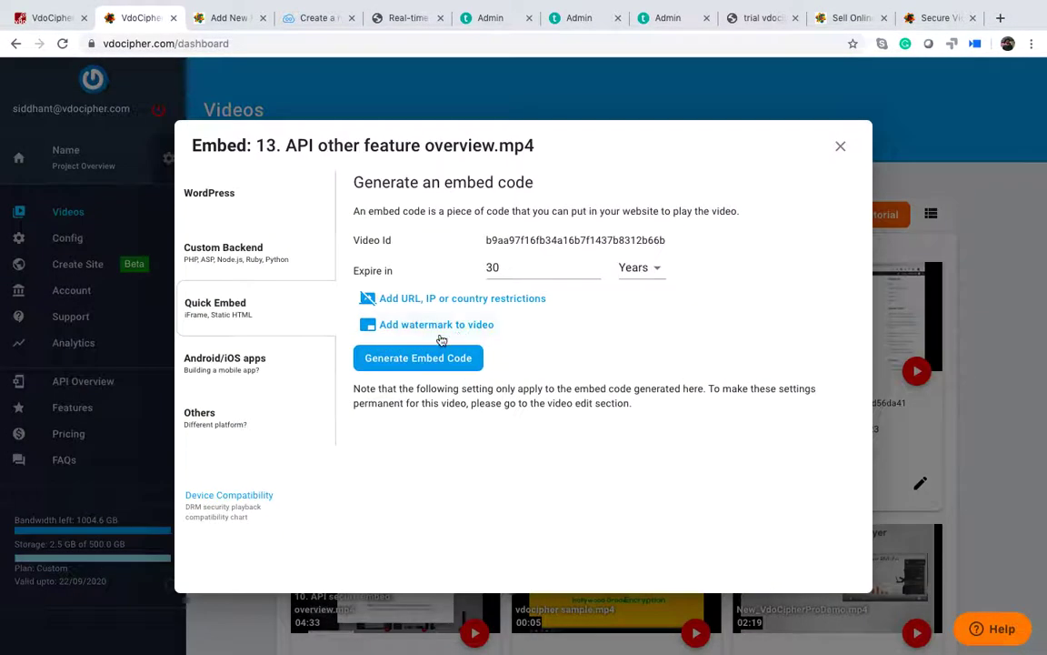
left_click(419, 358)
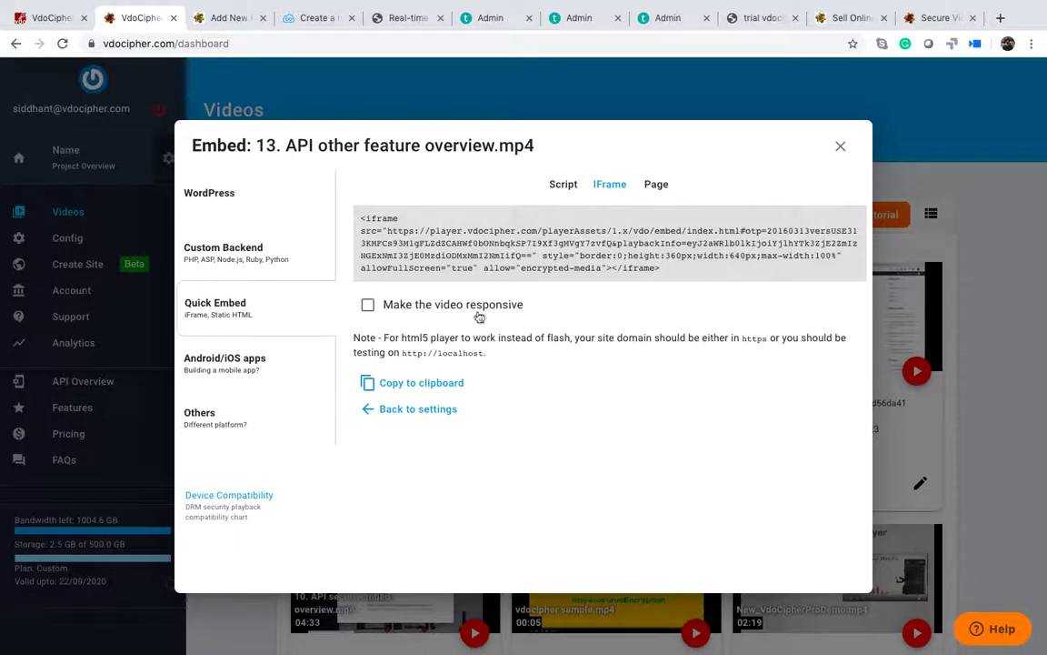
left_click(414, 408)
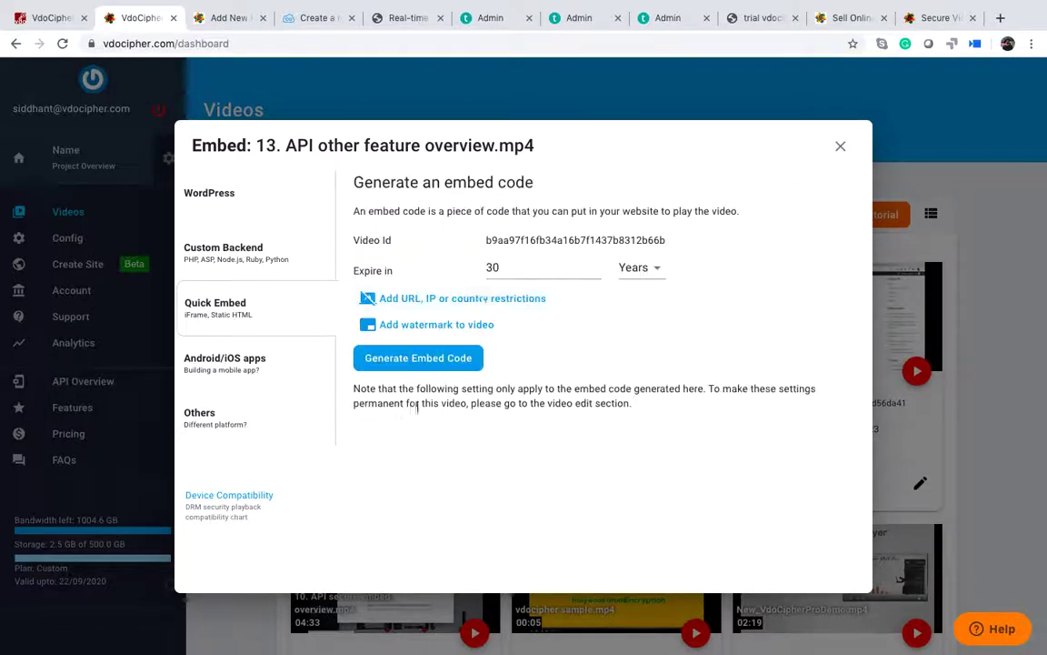
- Add a watermark with 0.34 text opacity in JSON mode and paste the copied JSON over its IP and time entries
left_click(457, 325)
scroll(707, 262, "down", 3)
left_click_drag(551, 349, 585, 349)
left_click(719, 239)
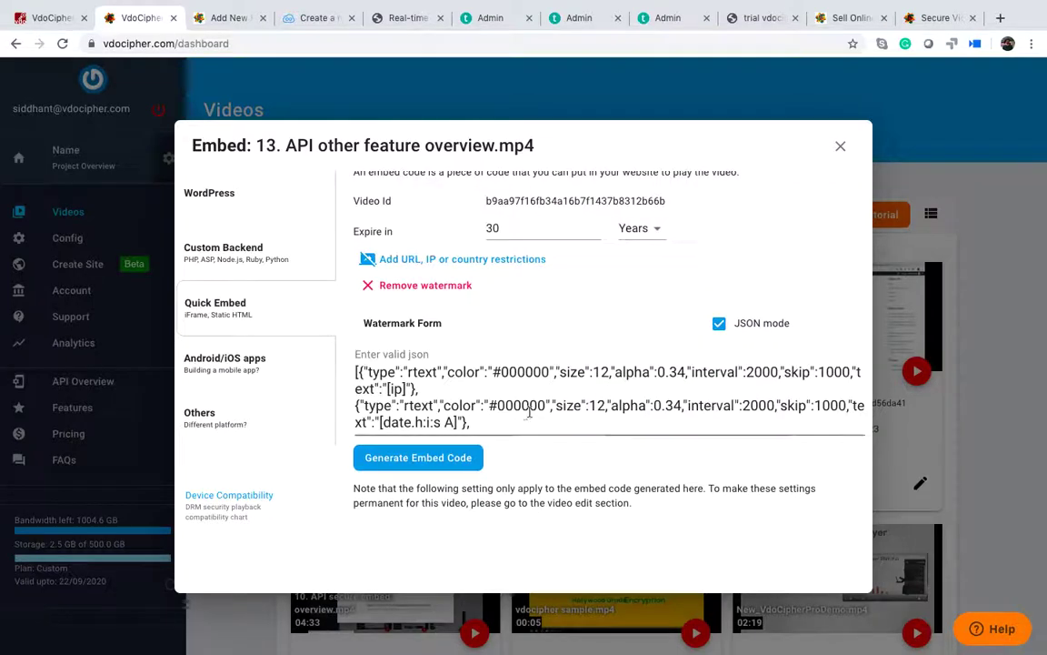
left_click_drag(671, 428, 335, 322)
key("ctrl+v")
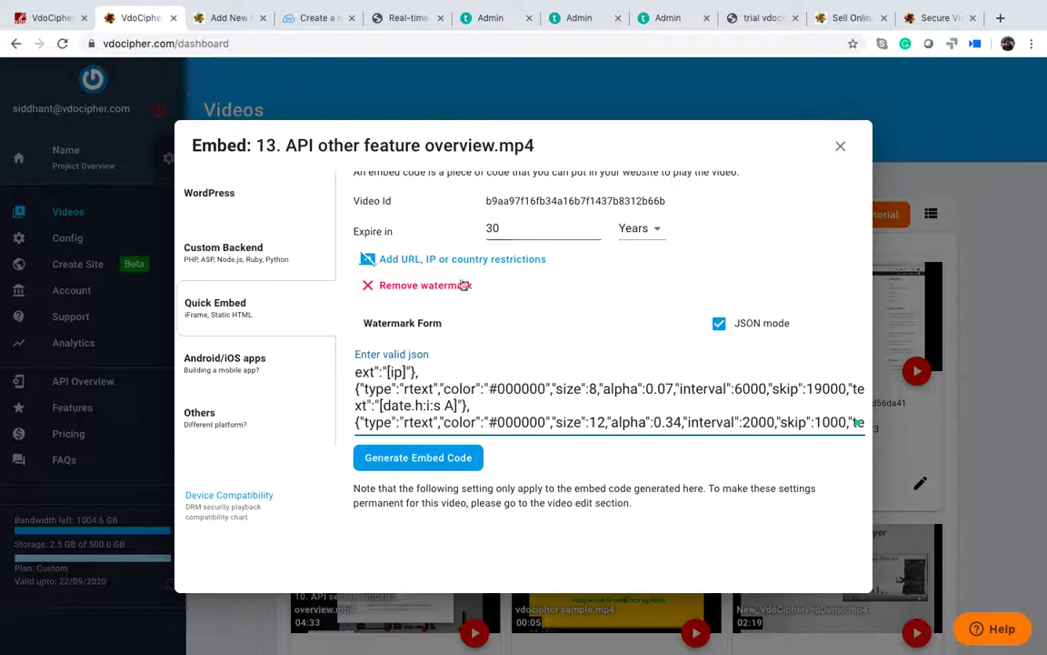
- Change the embed code's expiry unit to Days and add the URL, IP and country restriction fields
scroll(468, 255, "up", 2)
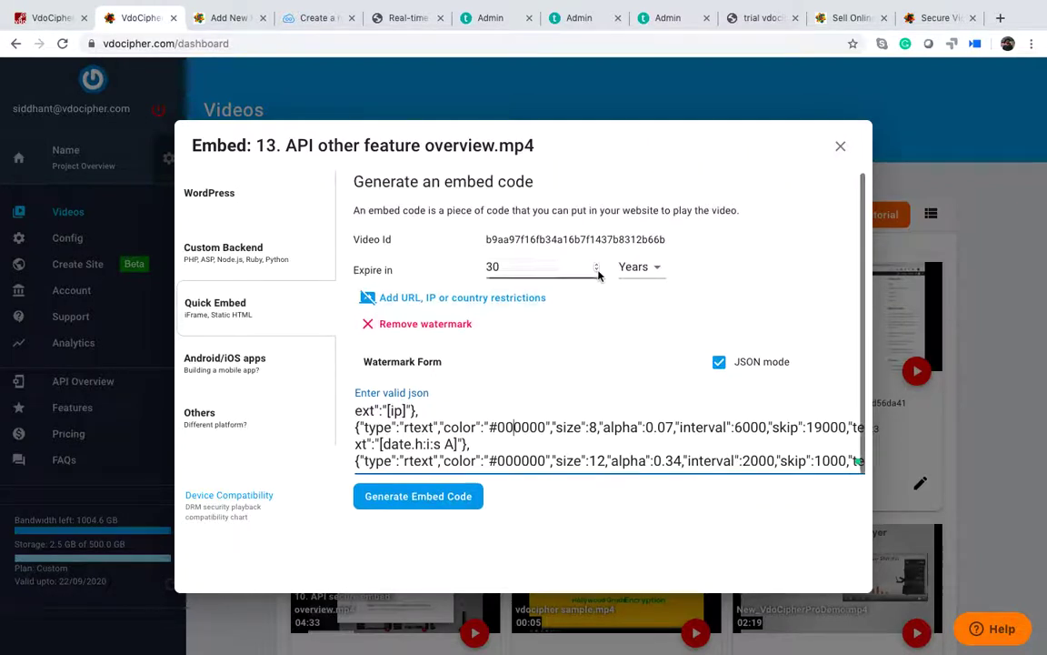
left_click(647, 266)
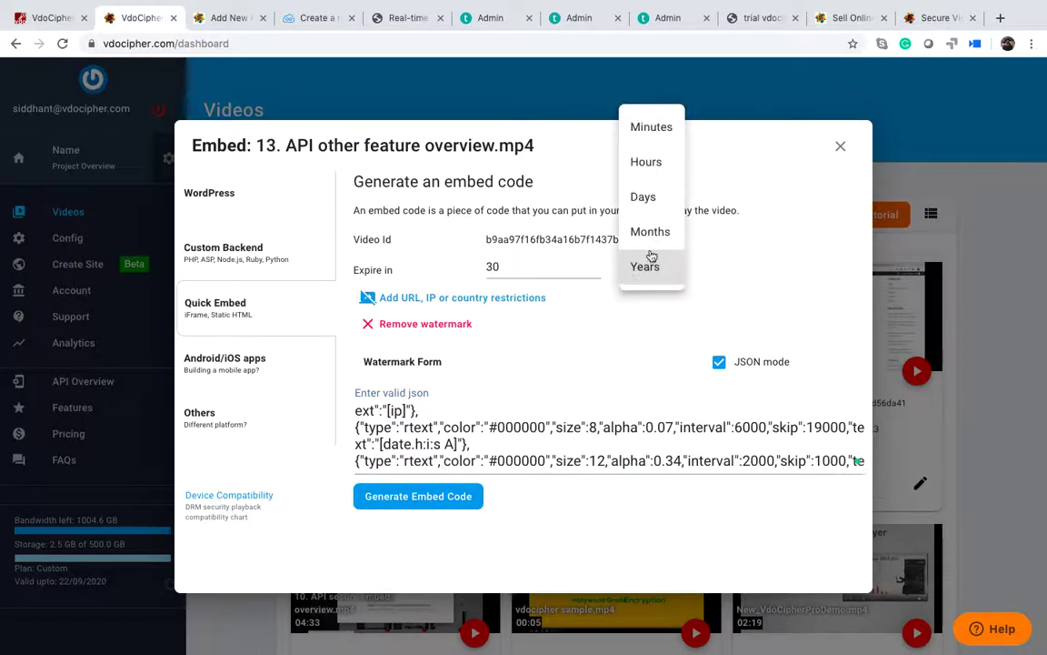
left_click(645, 197)
left_click(433, 304)
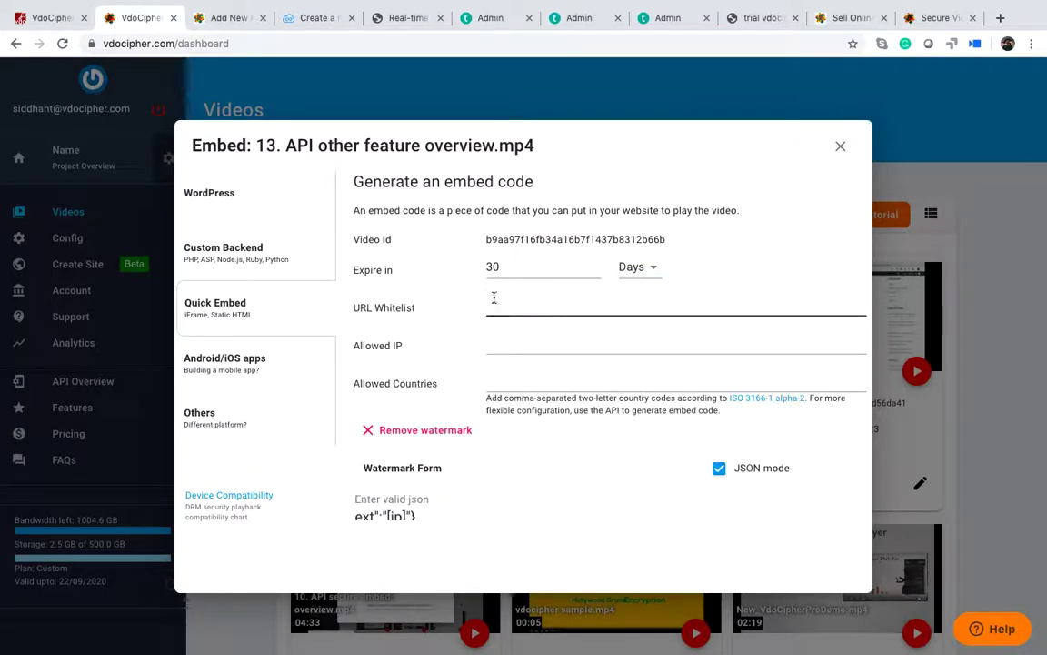
- Generate the embed code for the video and make the video responsive
scroll(545, 291, "down", 3)
scroll(593, 206, "up", 1)
scroll(589, 211, "down", 1)
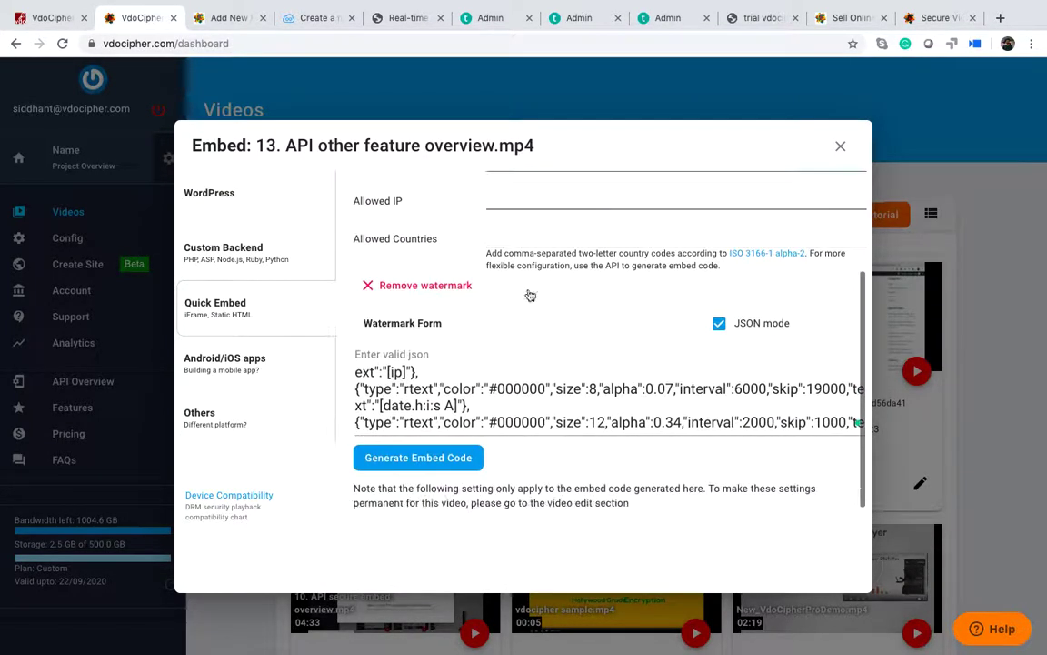
left_click(438, 460)
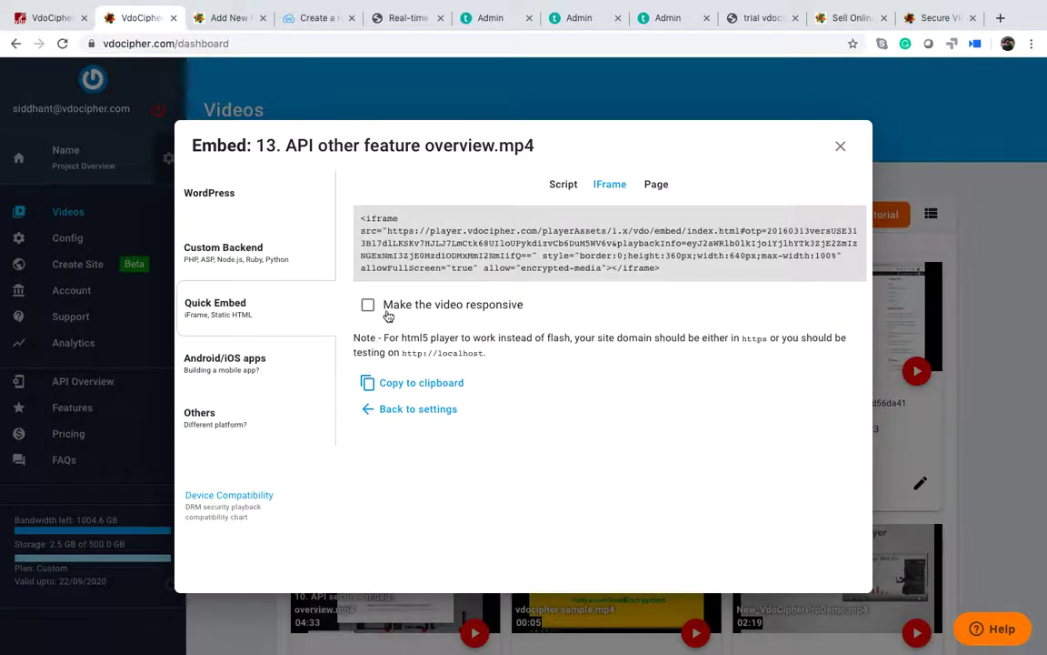
left_click(369, 306)
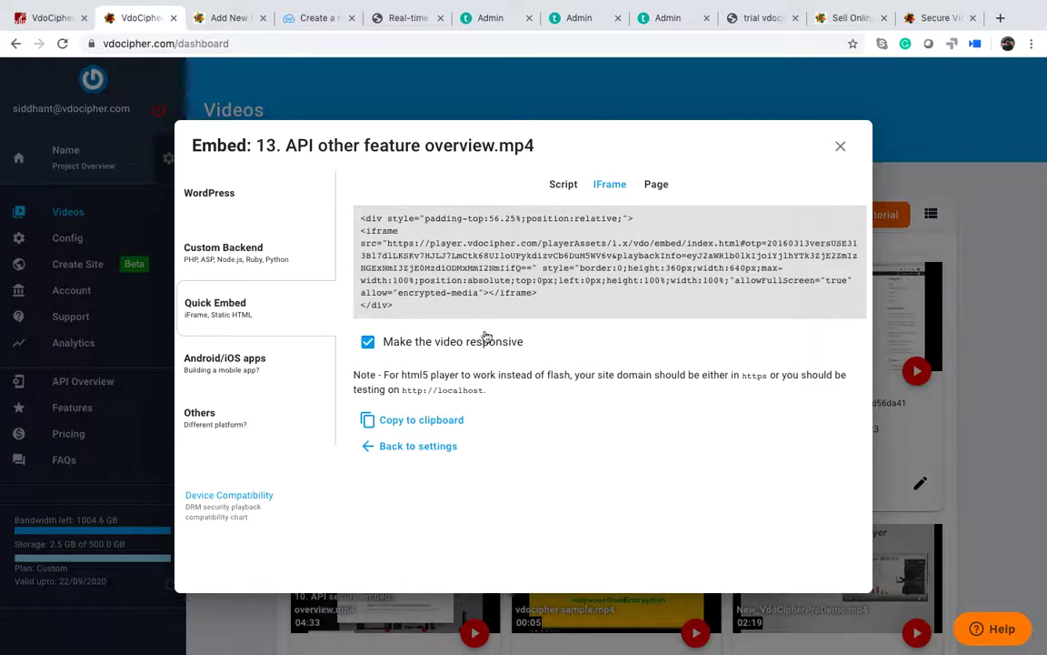
left_click_drag(354, 374, 619, 396)
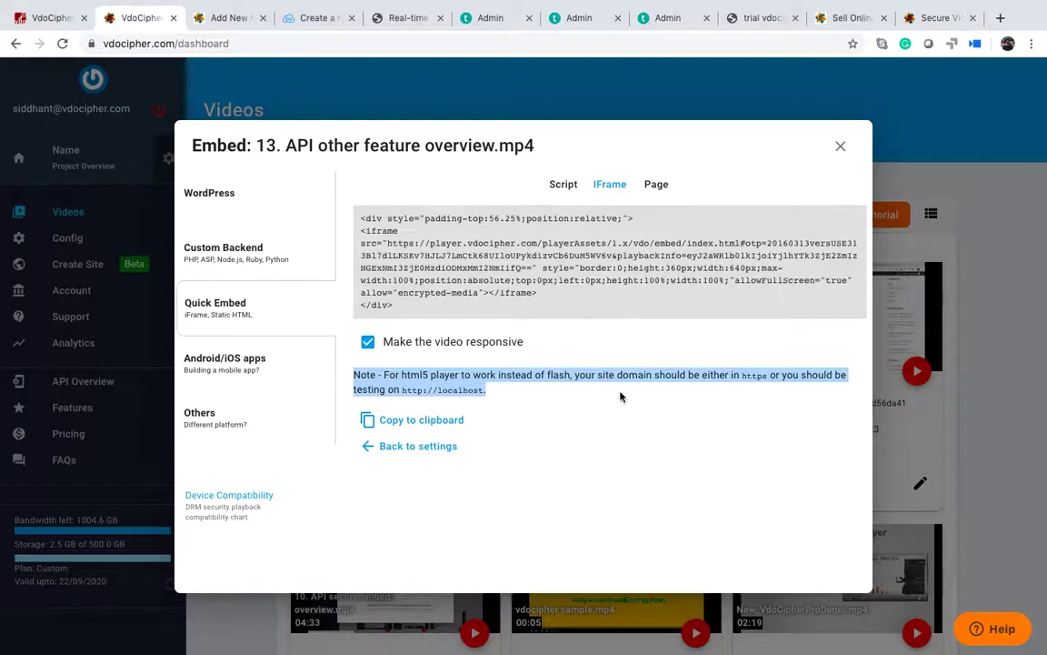
left_click(400, 393)
left_click_drag(416, 390, 351, 378)
left_click(523, 394)
left_click(533, 392)
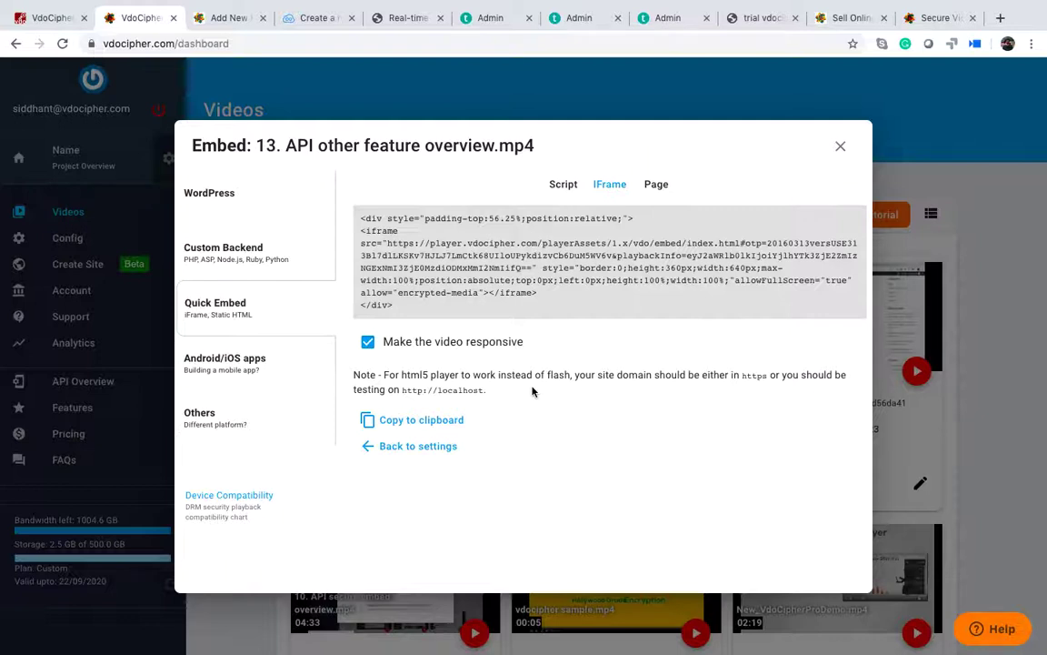
left_click_drag(516, 390, 406, 388)
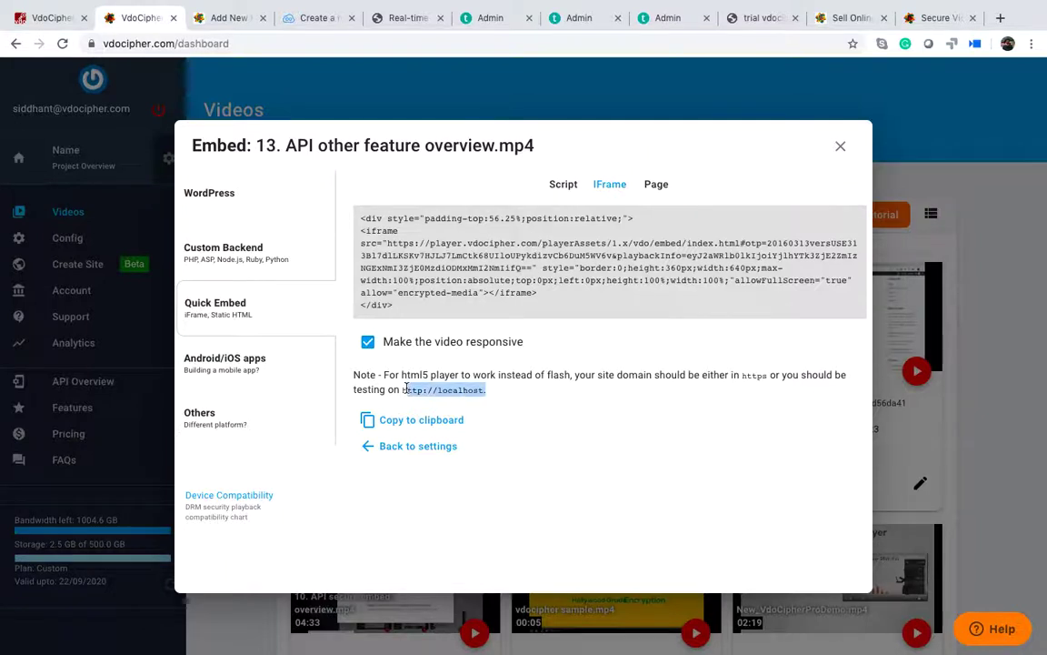
left_click(571, 390)
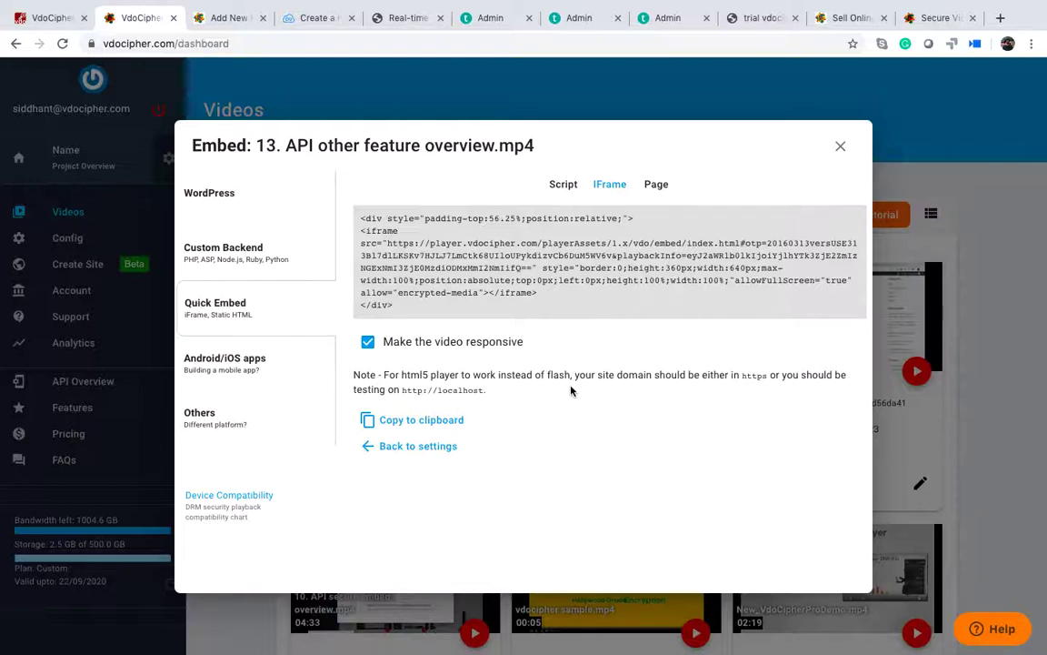
left_click_drag(740, 374, 766, 388)
left_click(689, 401)
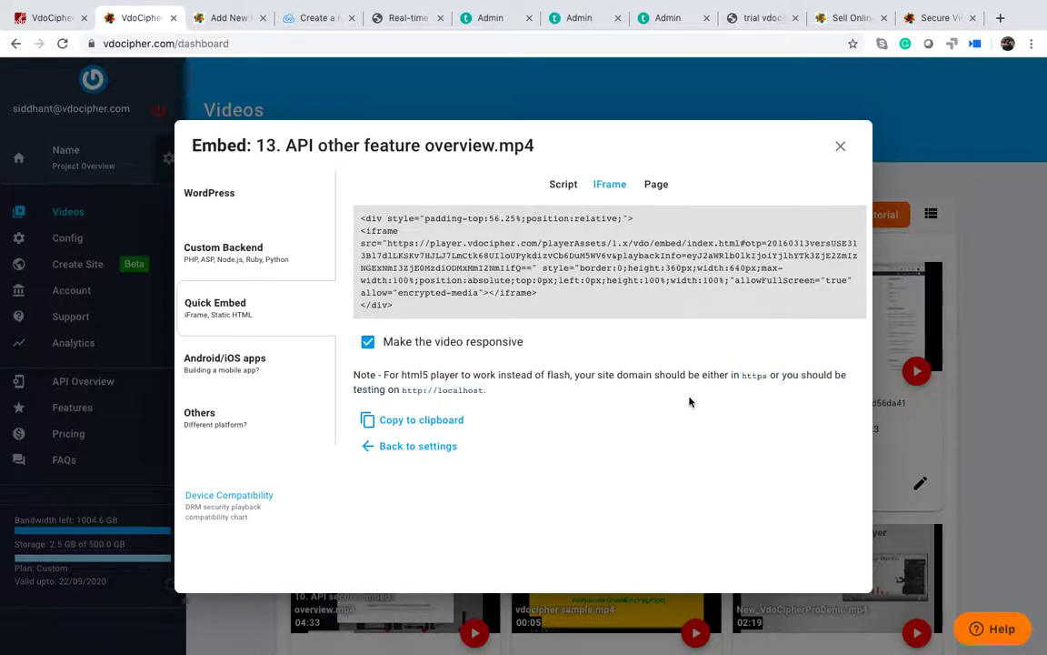
- View the Script version of the embed code, then return to the IFrame version and copy its code to the clipboard
left_click(405, 421)
left_click(409, 422)
left_click(567, 186)
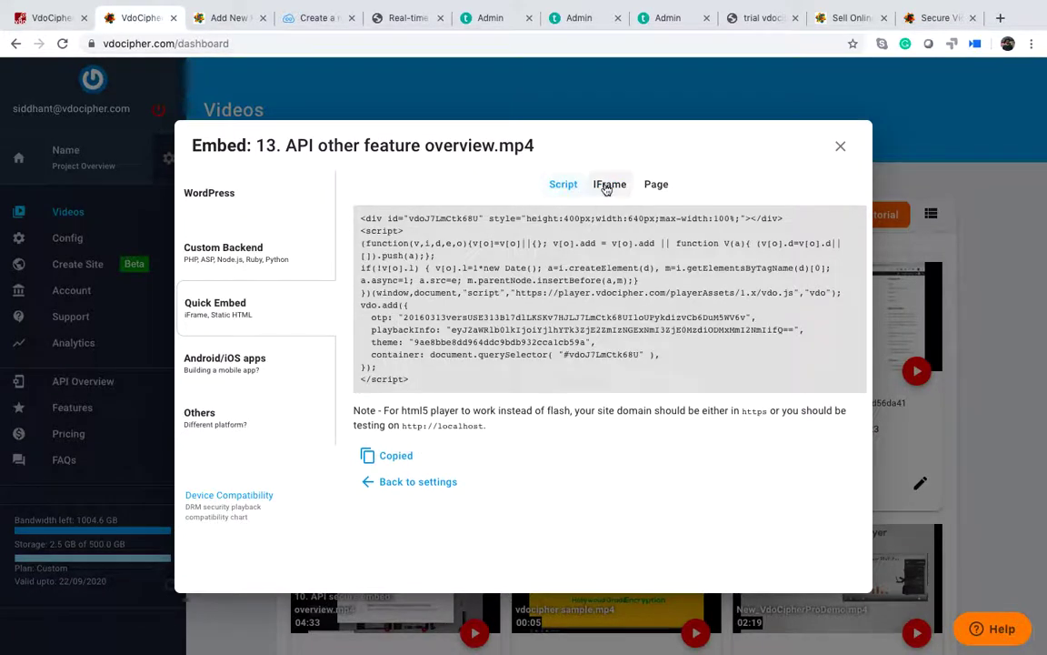
scroll(462, 291, "down", 1)
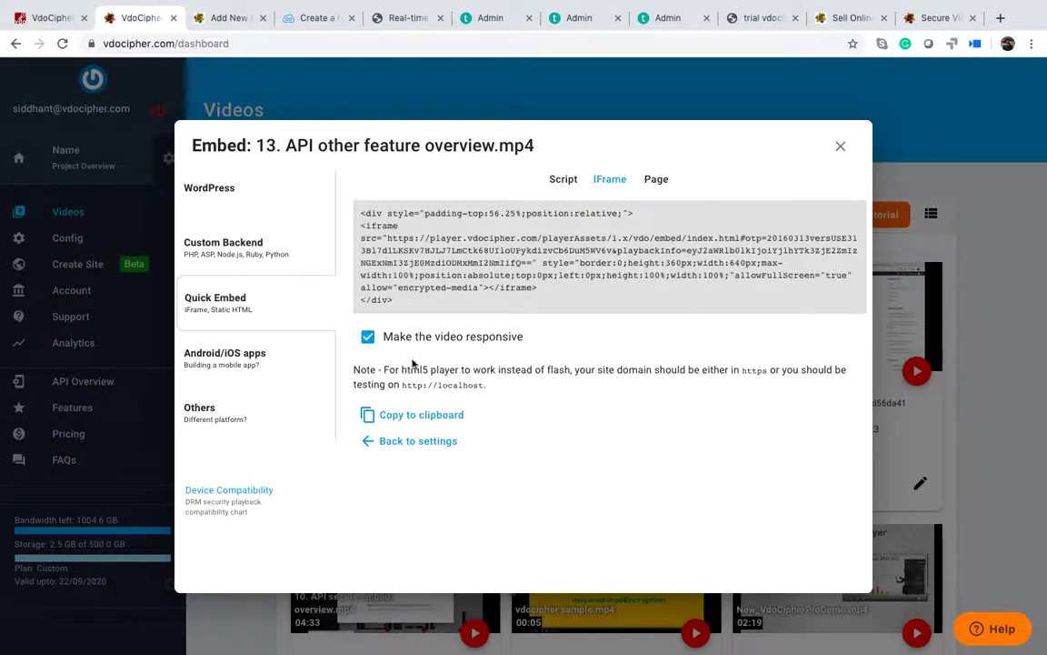
left_click(411, 416)
- Switch to the WordPress Add New Page tab and paste the copied iframe embed code into the content editor in Text mode
left_click(209, 22)
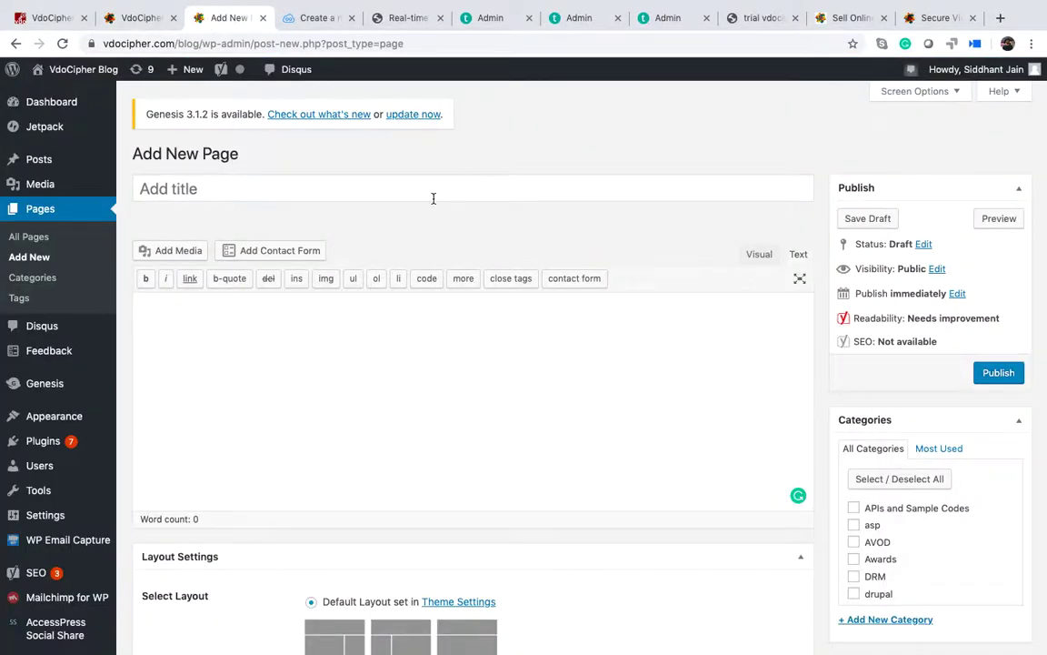
scroll(432, 198, "down", 3)
scroll(568, 210, "down", 2)
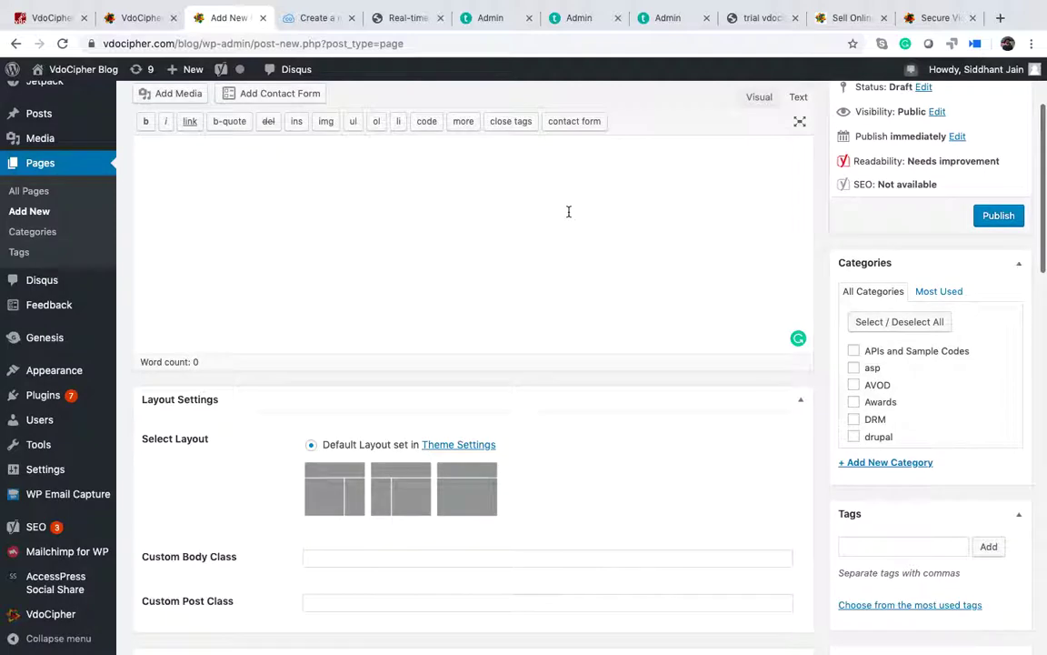
scroll(568, 210, "up", 3)
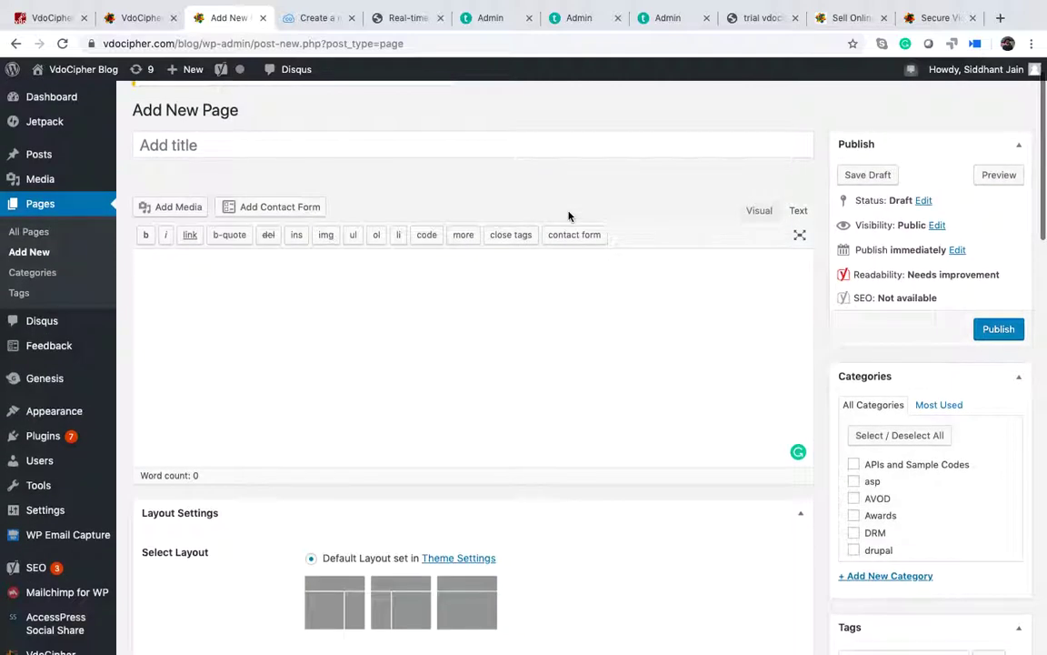
left_click(759, 211)
left_click(798, 212)
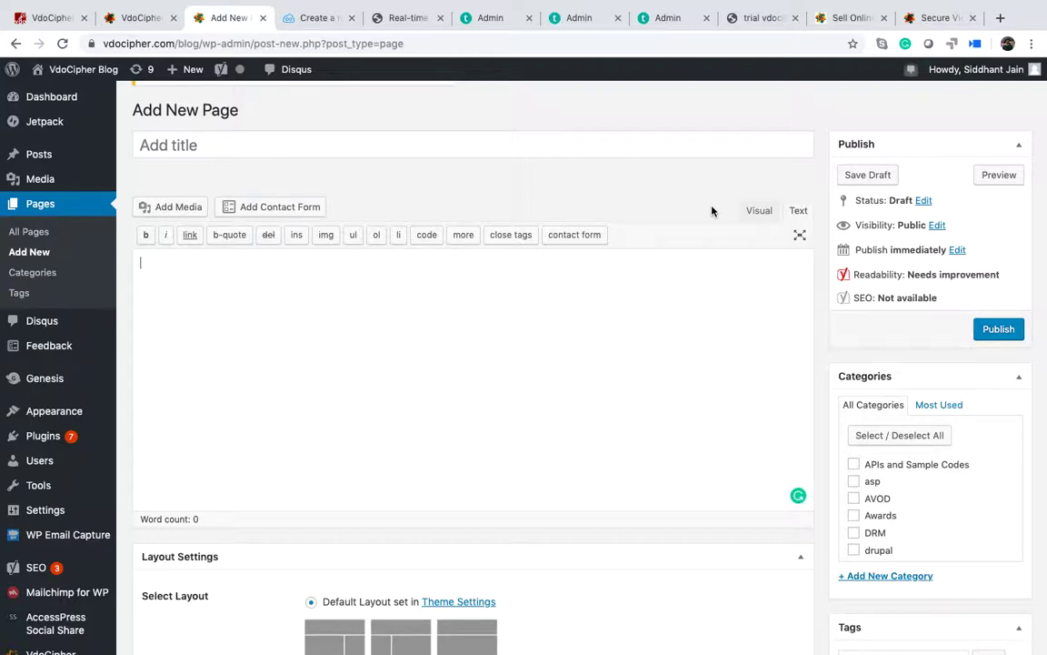
left_click(764, 216)
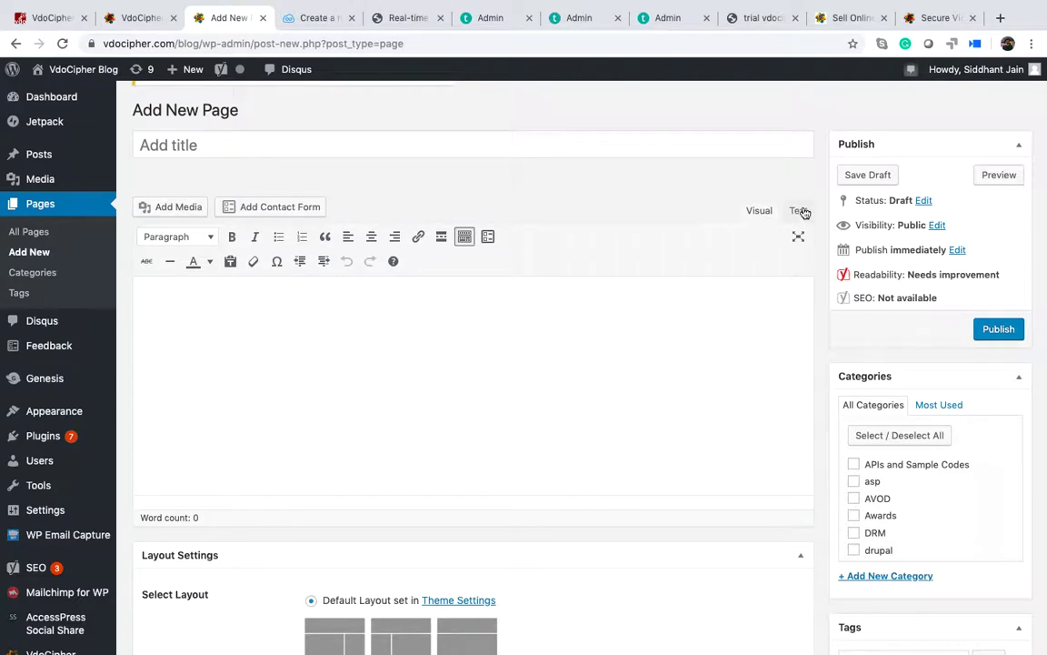
left_click(797, 214)
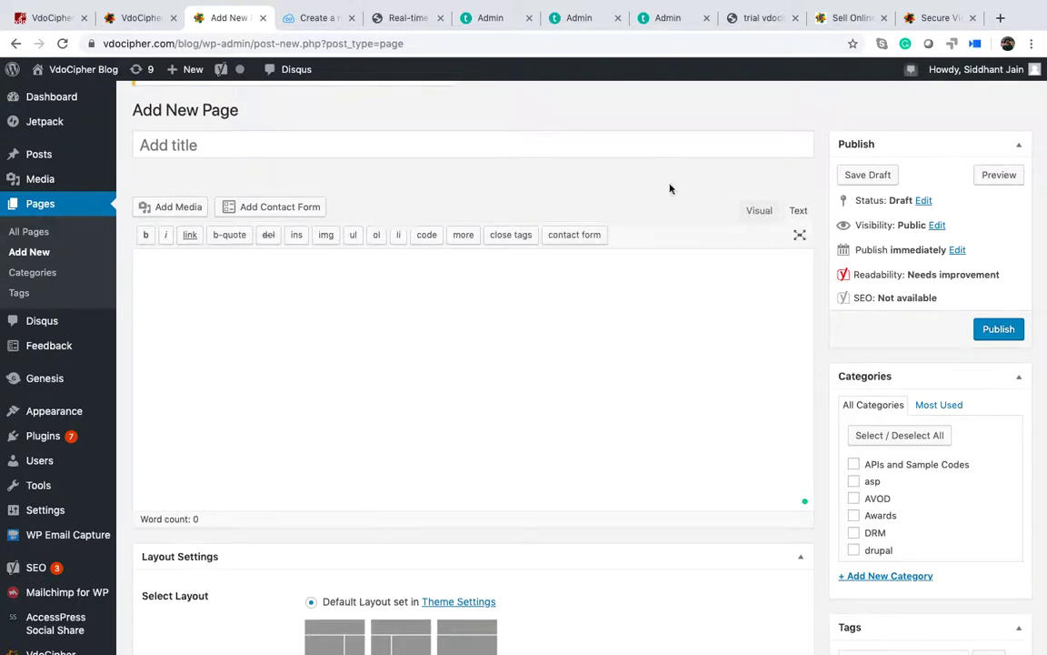
key("super+v")
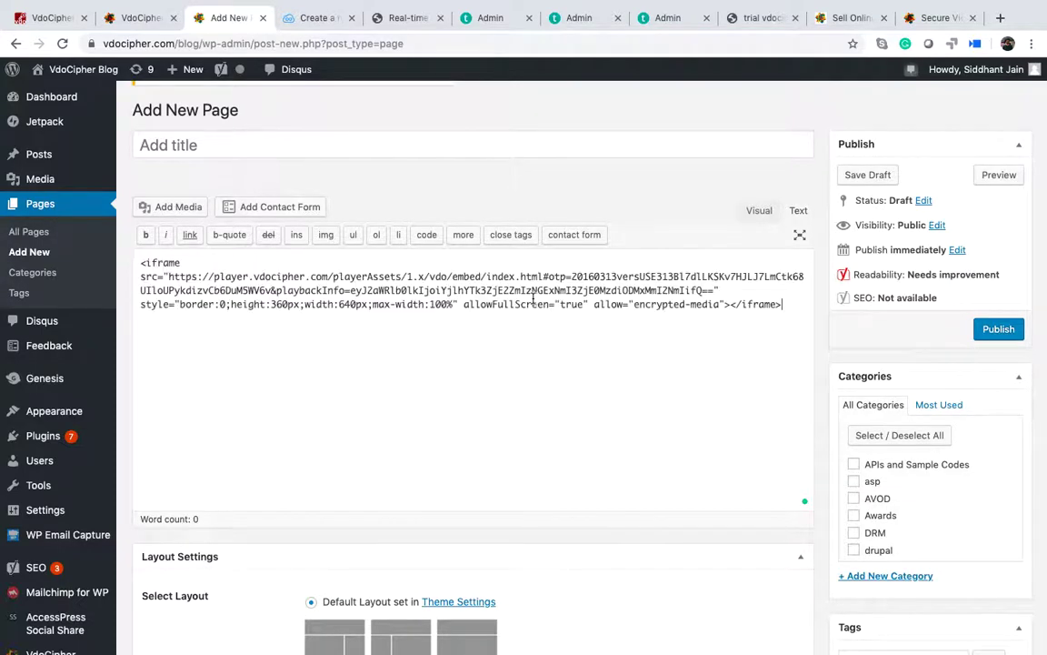
- Title the new WordPress page "trial"
left_click(220, 147)
type("trial")
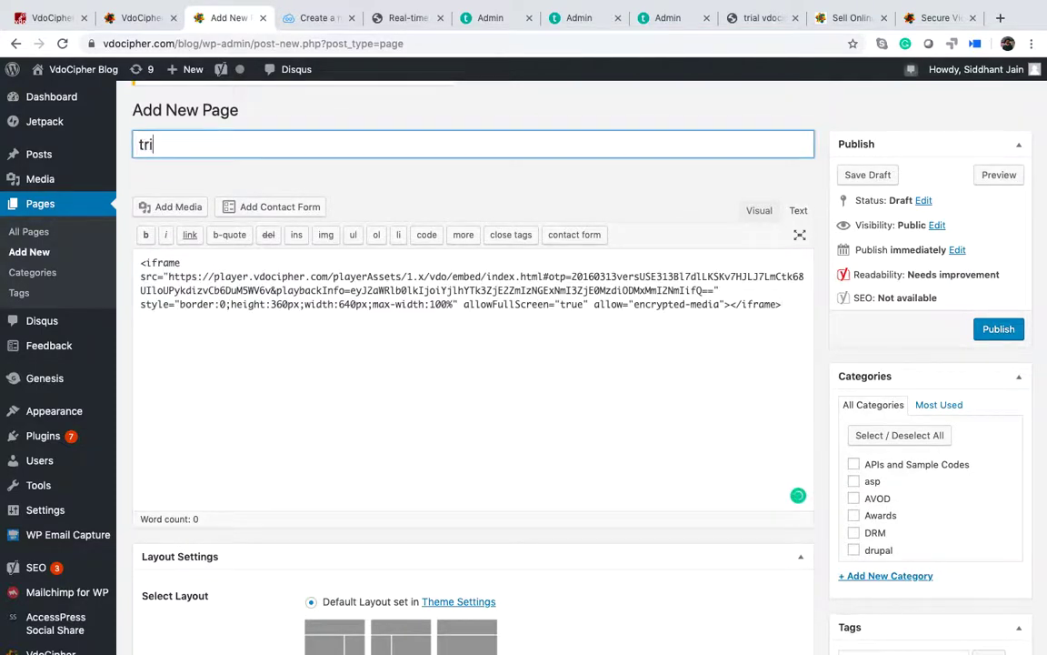
left_click(439, 100)
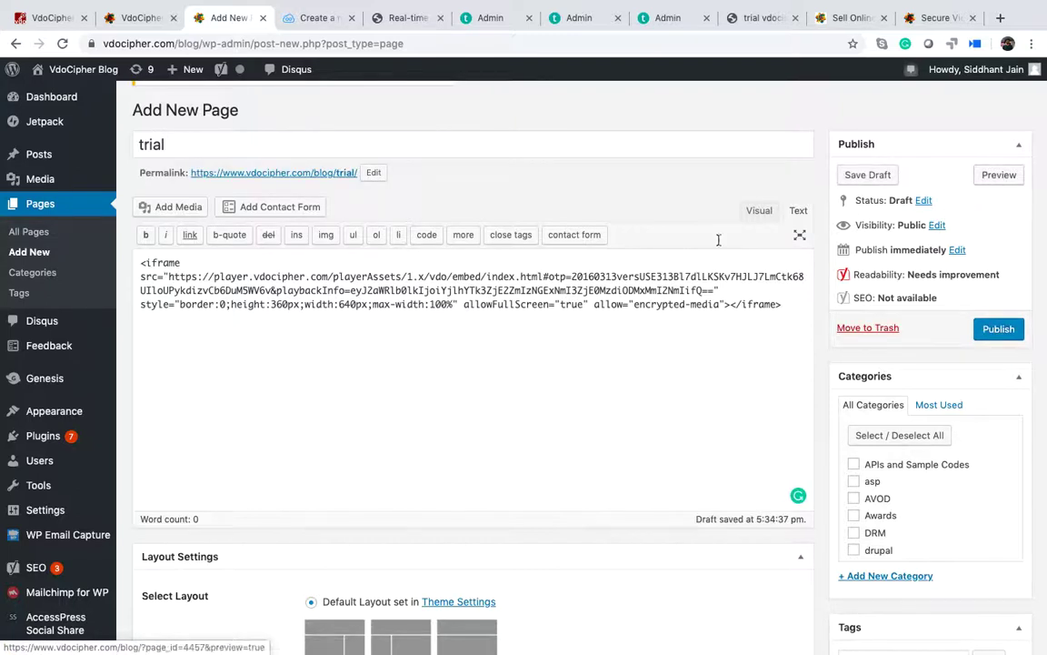
- Examine the pasted iframe code, highlighting its allowFullScreen="true" and allow="encrypted-media" attributes
left_click_drag(784, 305, 127, 235)
left_click(622, 323)
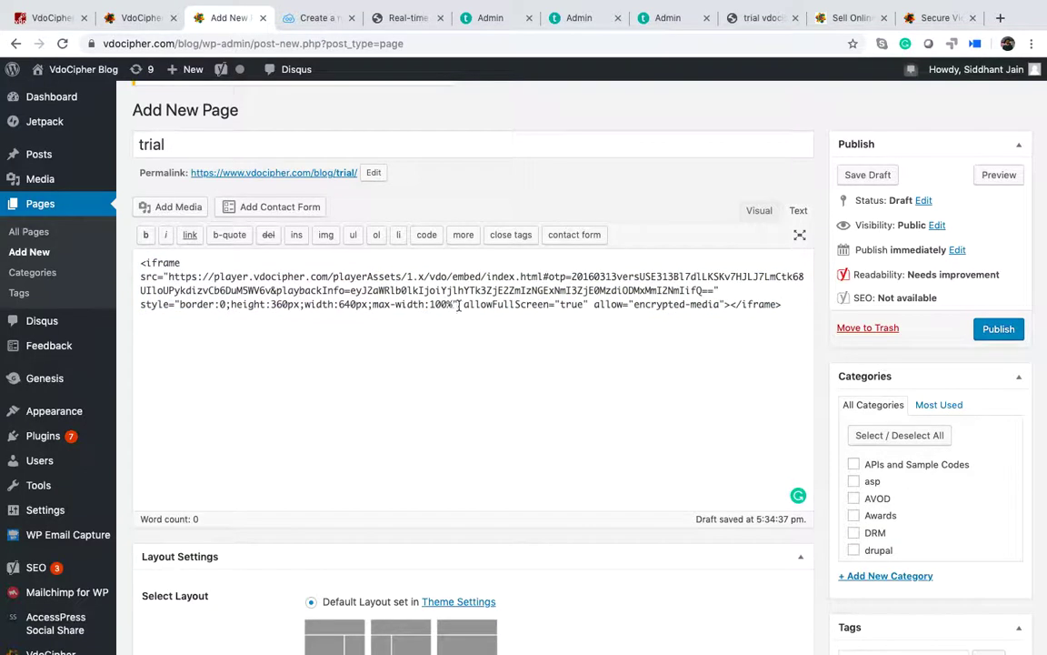
left_click_drag(461, 304, 643, 304)
left_click(683, 313)
left_click_drag(725, 303, 589, 304)
left_click(614, 304)
left_click_drag(725, 304, 593, 304)
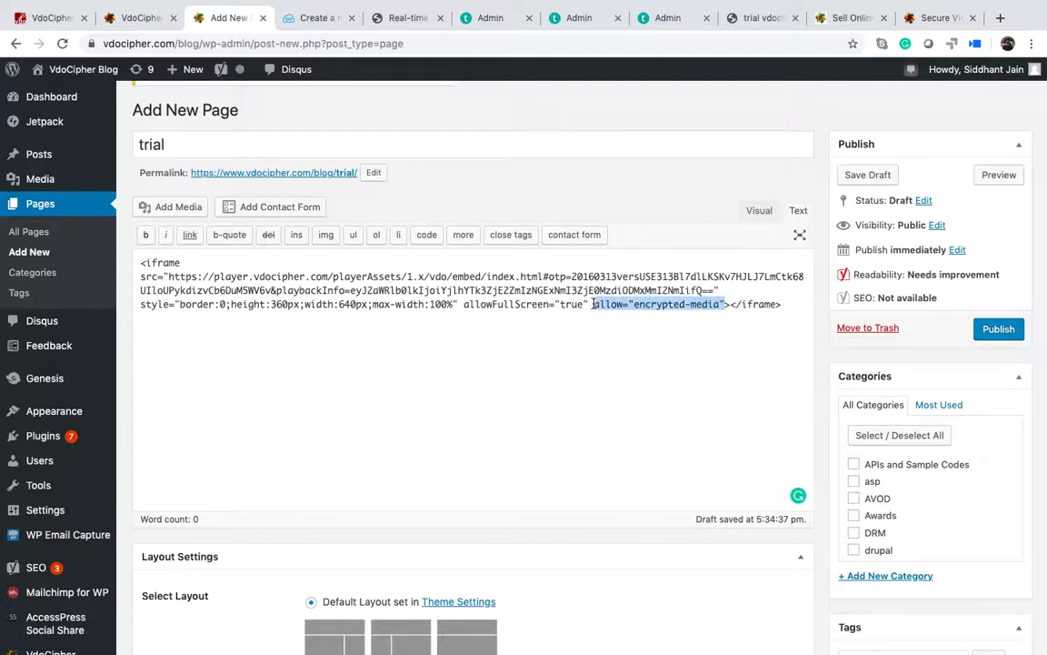
left_click(731, 307)
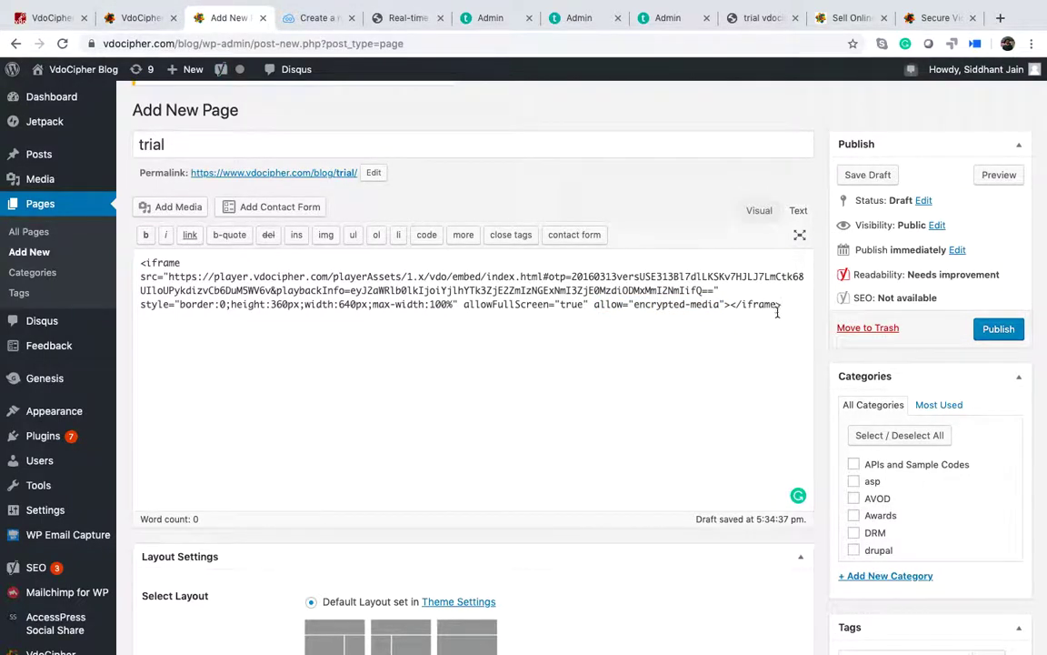
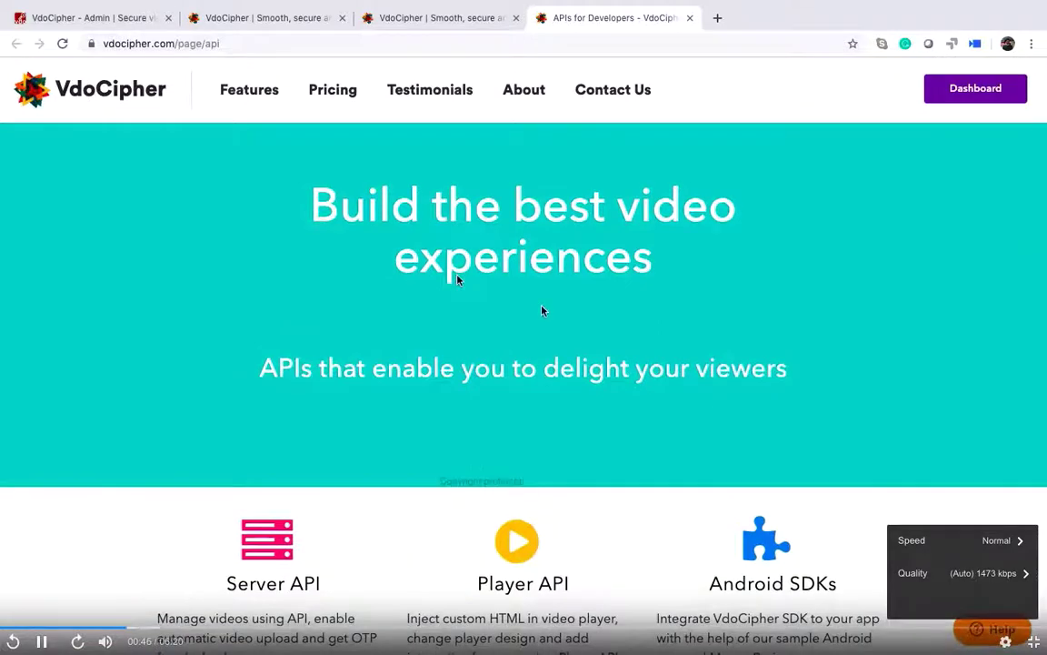
- Exit the full-screen video preview and go back to the video's quick embed watermark settings in the VdoCipher dashboard
key("Escape")
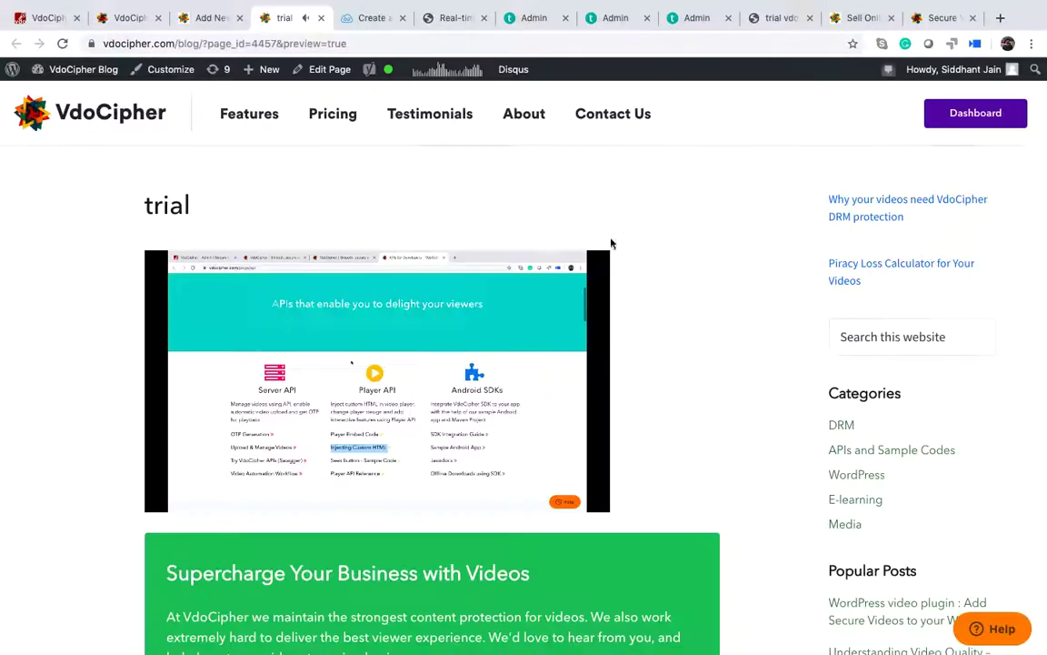
left_click(210, 18)
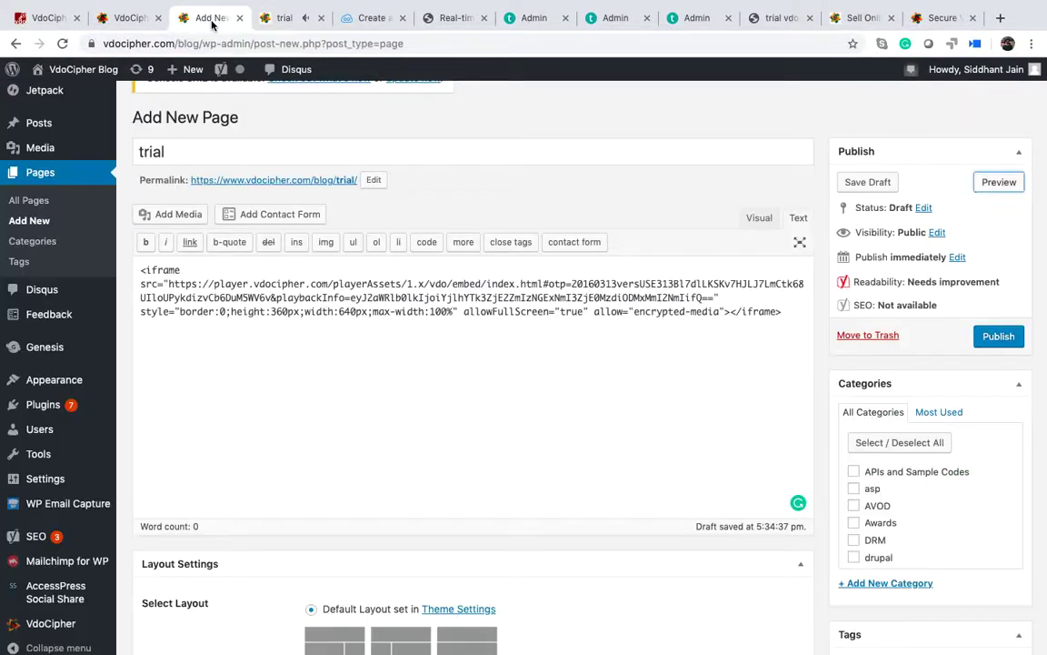
left_click(129, 19)
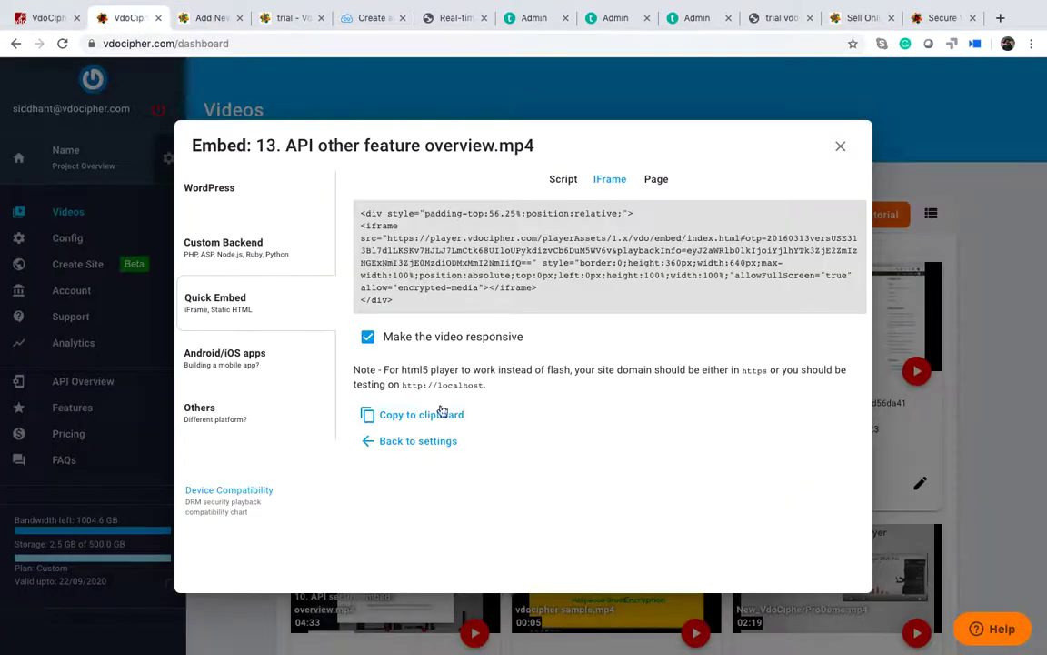
left_click(418, 441)
scroll(573, 385, "down", 3)
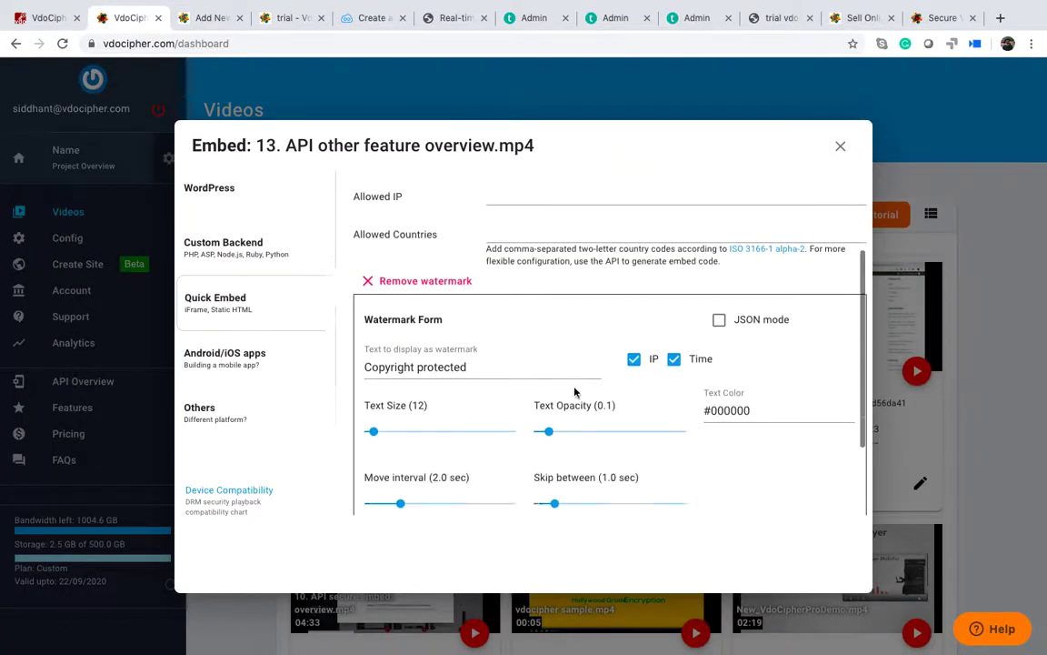
- Set the watermark's text size to 16, skip between to 200 ms and text opacity to 0.32, and regenerate the embed code
mouse_move(382, 435)
left_mouse_down()
mouse_move(369, 435)
mouse_move(381, 435)
left_mouse_up()
scroll(412, 445, "down", 1)
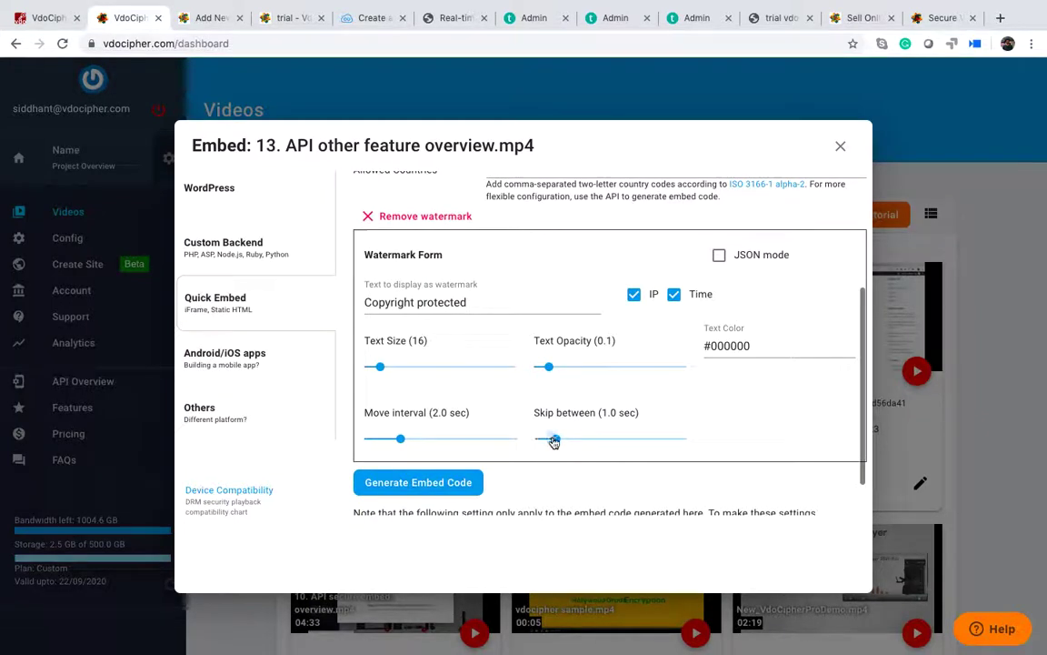
left_click_drag(554, 441, 533, 439)
left_click_drag(552, 369, 583, 371)
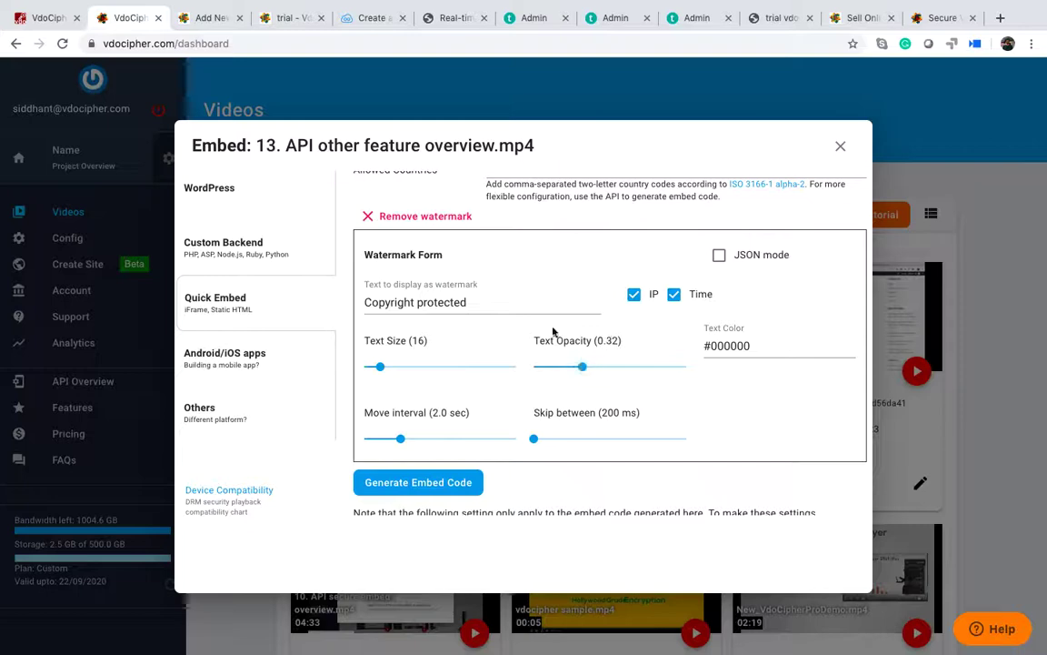
scroll(489, 297, "up", 1)
scroll(489, 297, "down", 2)
left_click(445, 453)
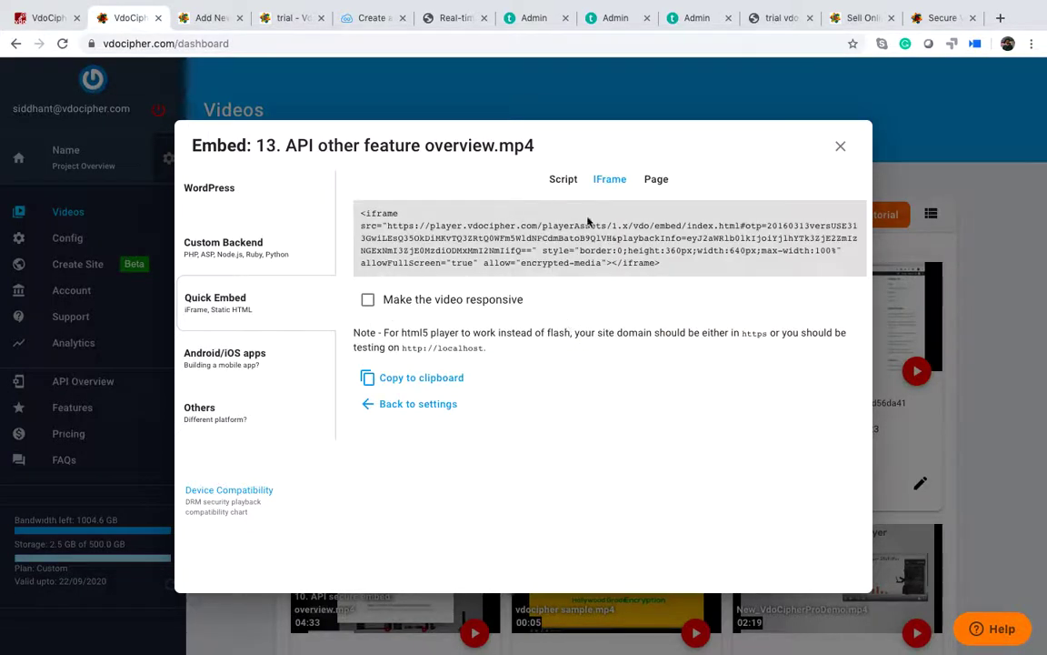
- Replace the WordPress page's content with the newly generated IFrame code and publish the page
left_click(405, 380)
left_click(209, 17)
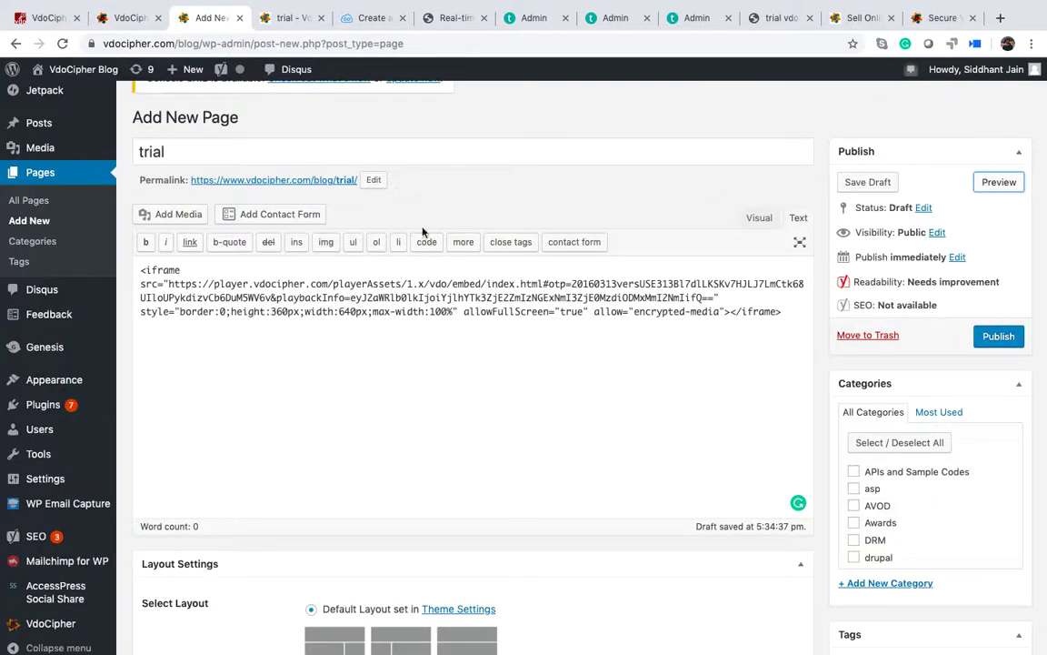
key("ctrl+a")
key("ctrl+v")
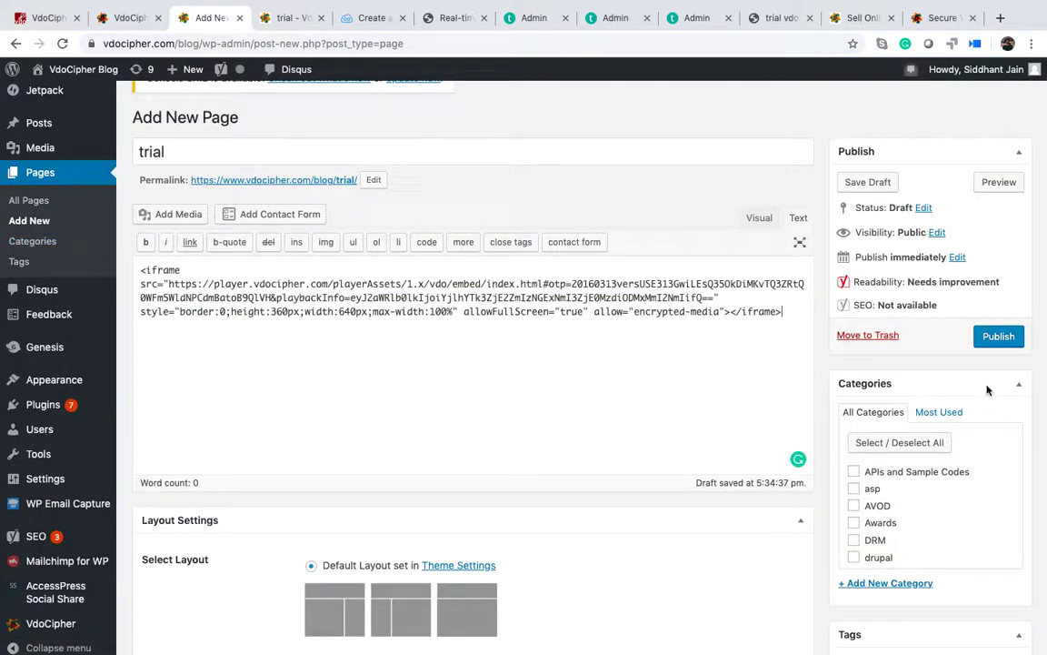
left_click(1000, 337)
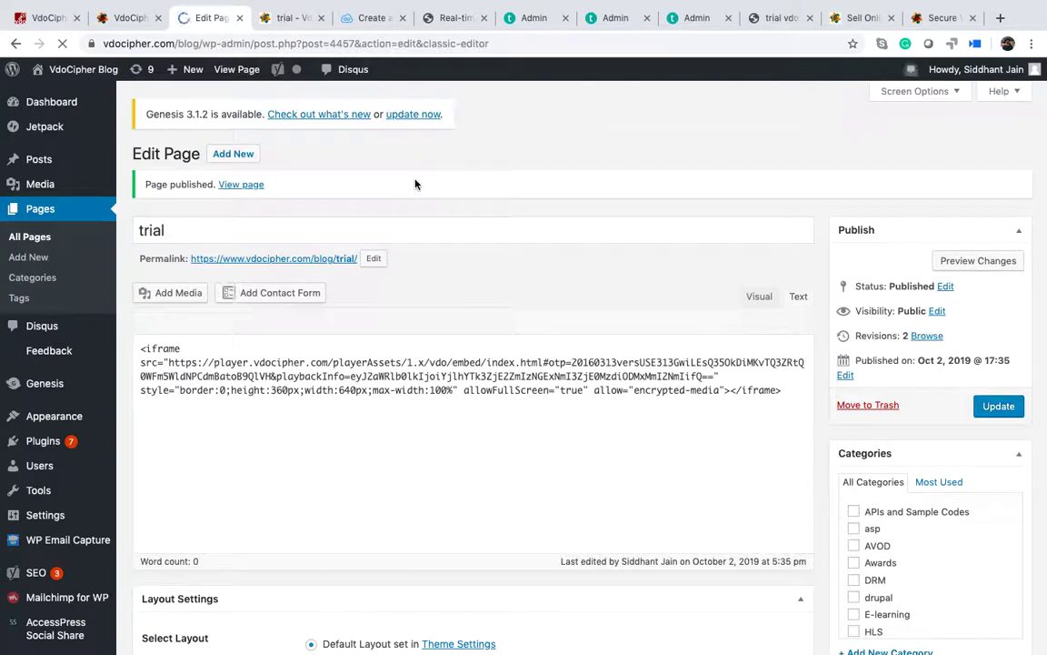
- Open the published trial page and play the embedded video to check the watermark and the player's speed and quality options
left_click(326, 260)
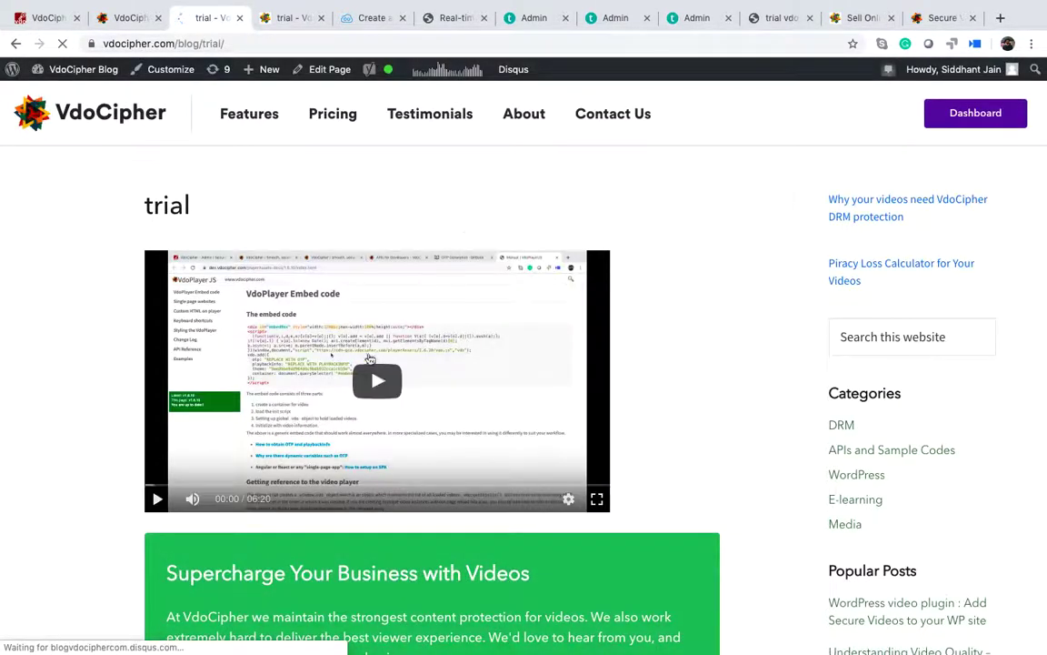
left_click(350, 347)
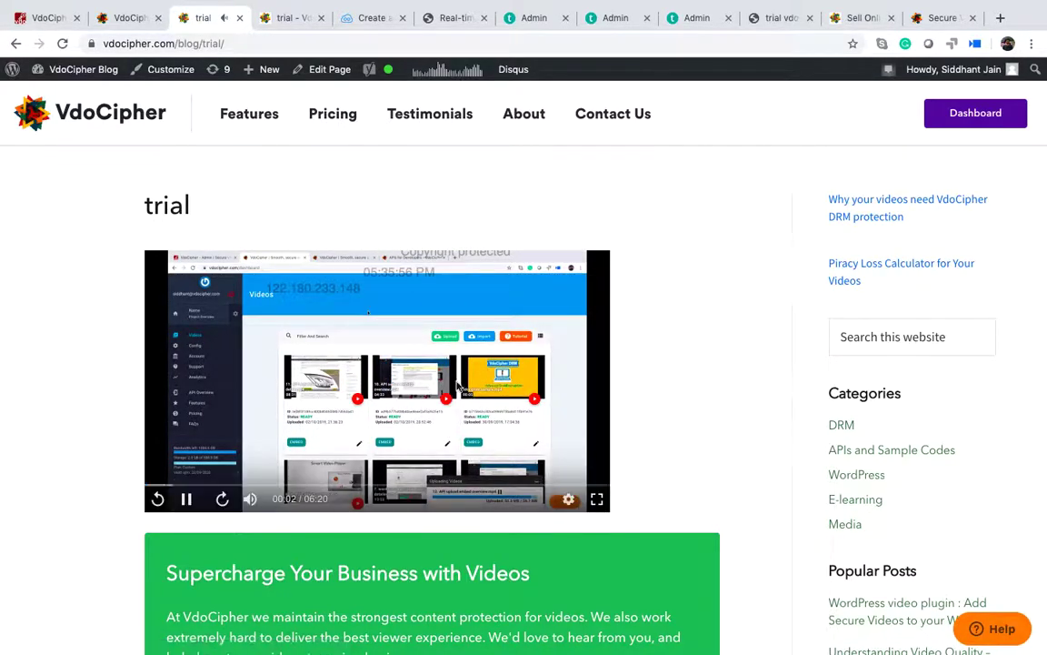
left_click(568, 500)
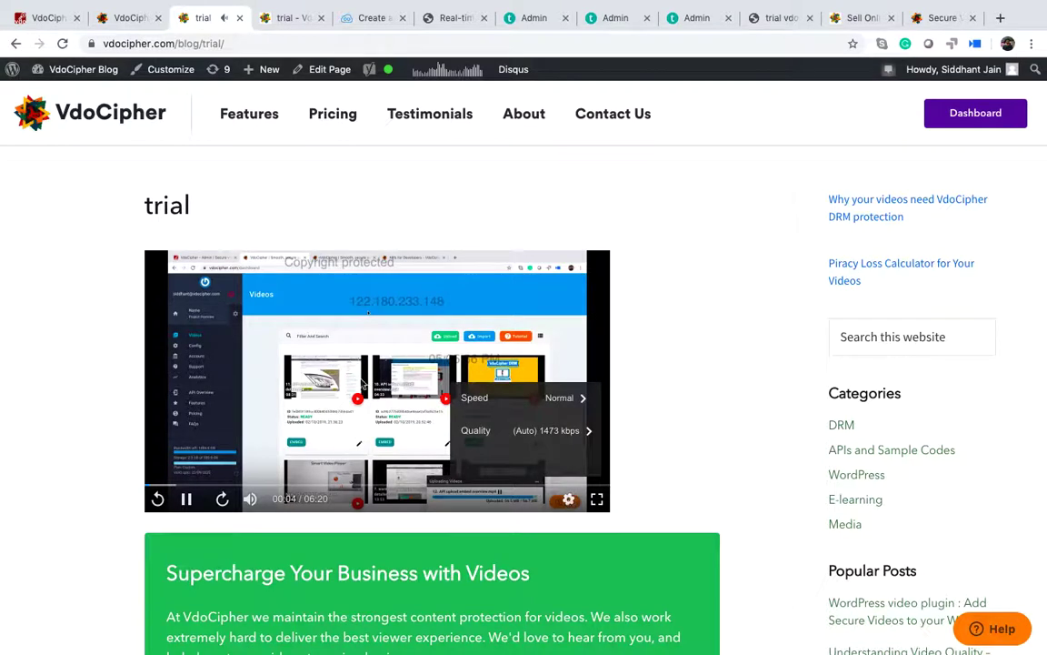
left_click(330, 321)
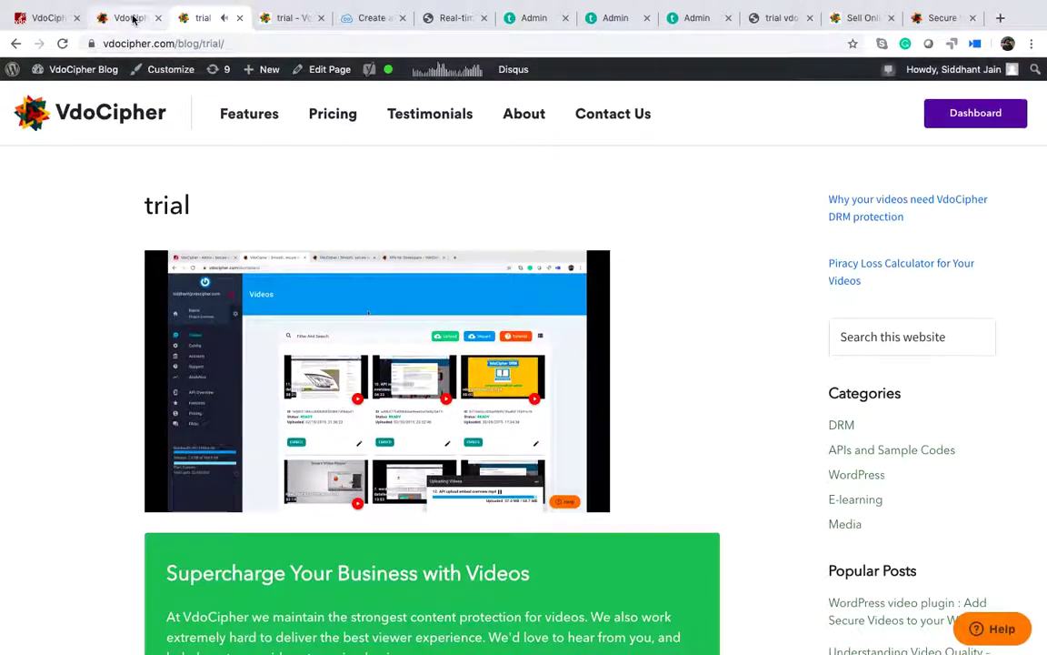
- Reopen the trial page for editing, switch the content editor to Visual mode and update the page
left_click(133, 19)
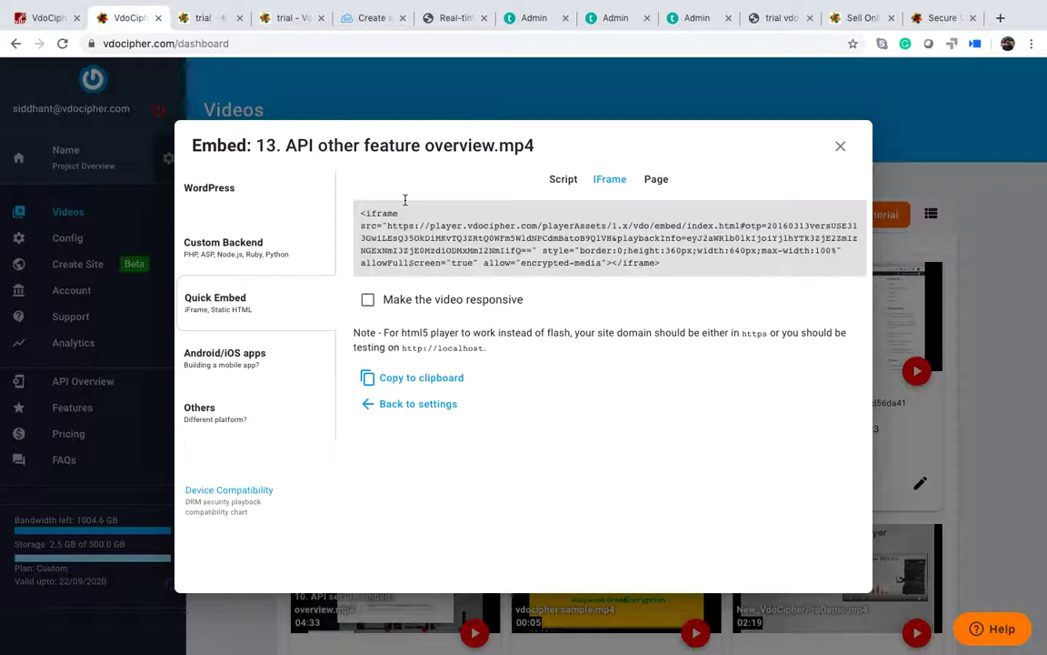
left_click(202, 18)
left_click(317, 75)
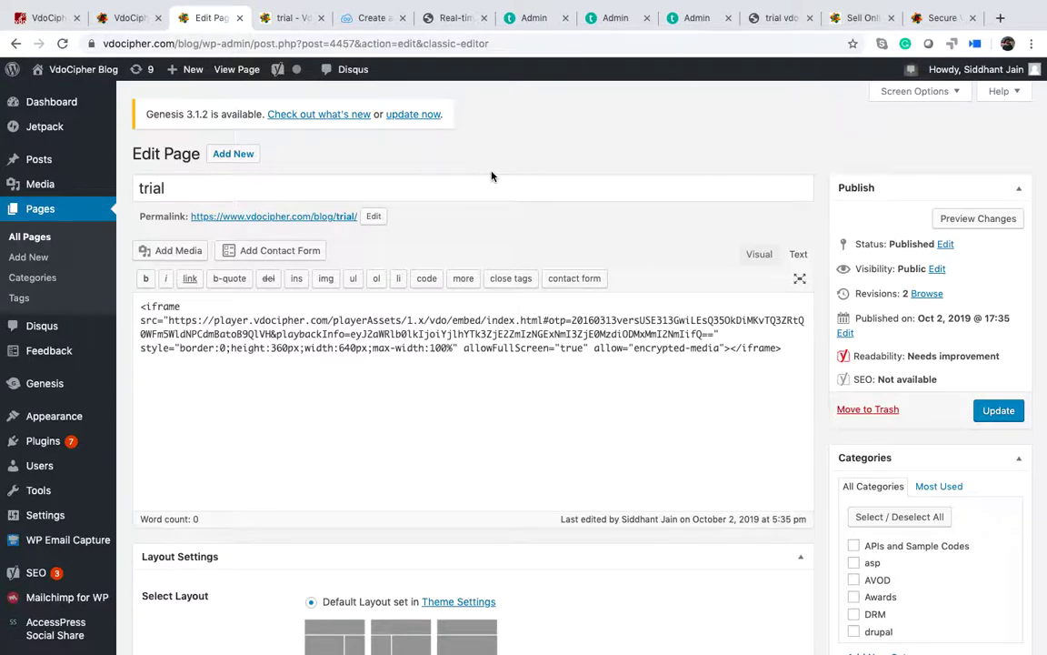
left_click(757, 257)
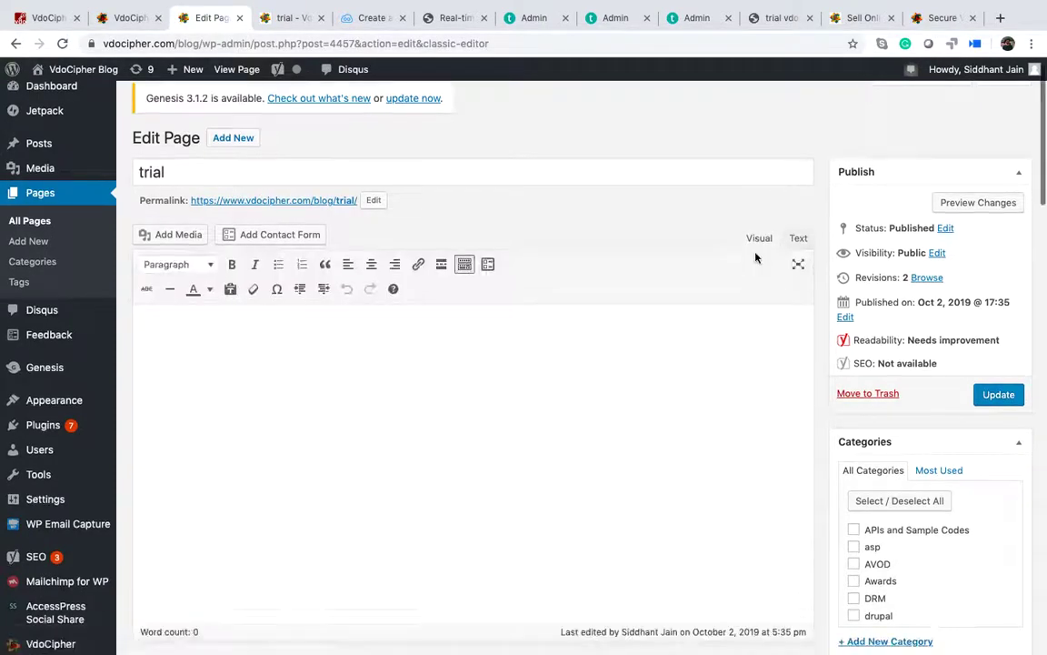
scroll(660, 430, "down", 2)
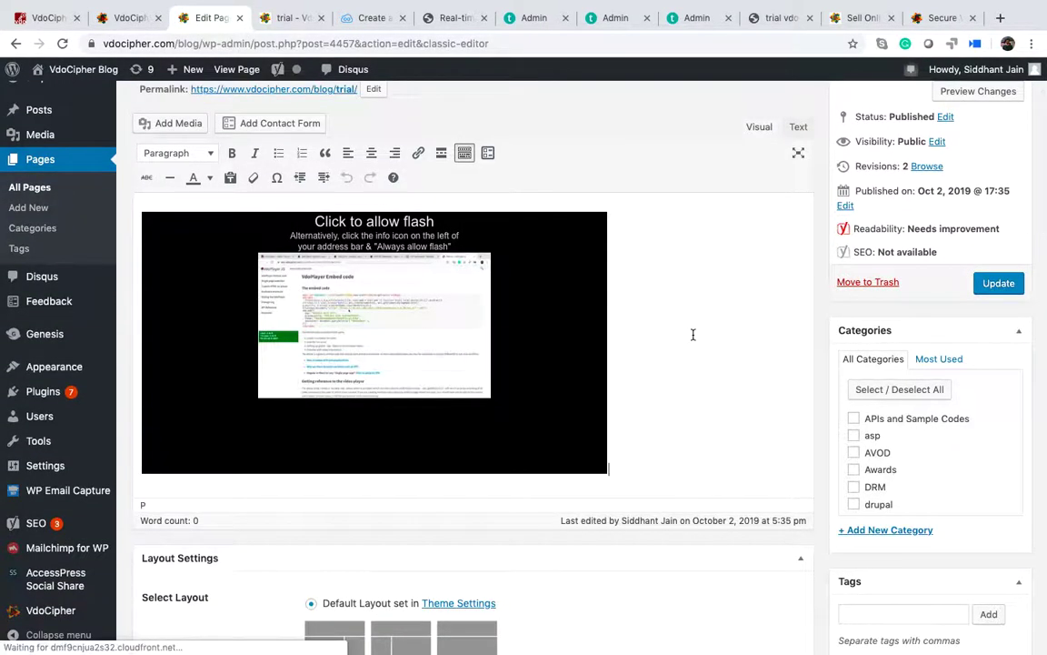
scroll(584, 271, "up", 3)
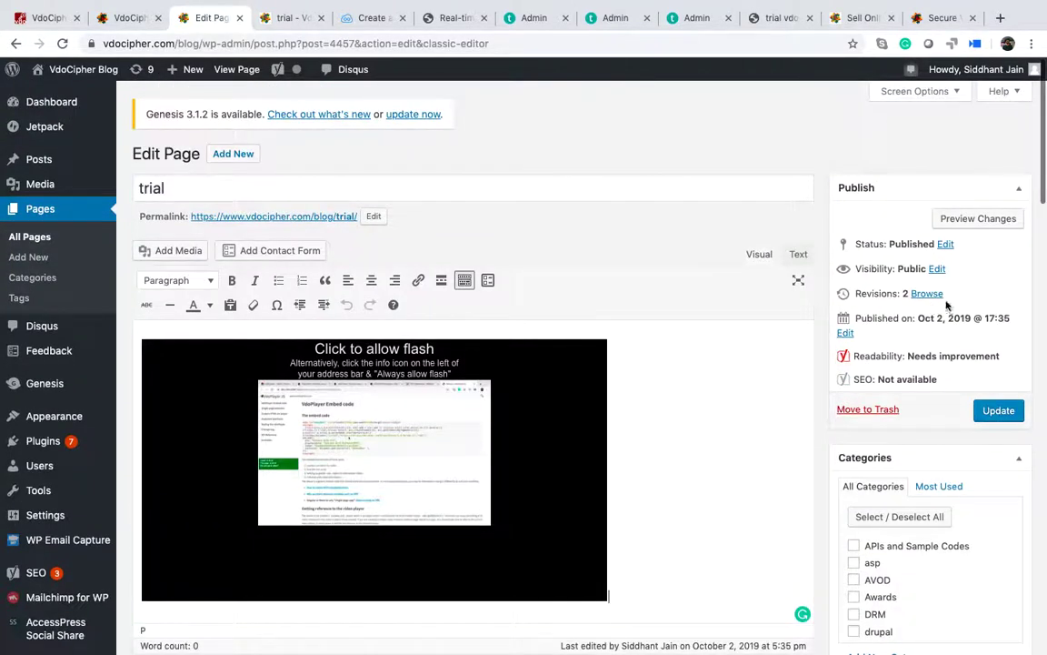
left_click(991, 409)
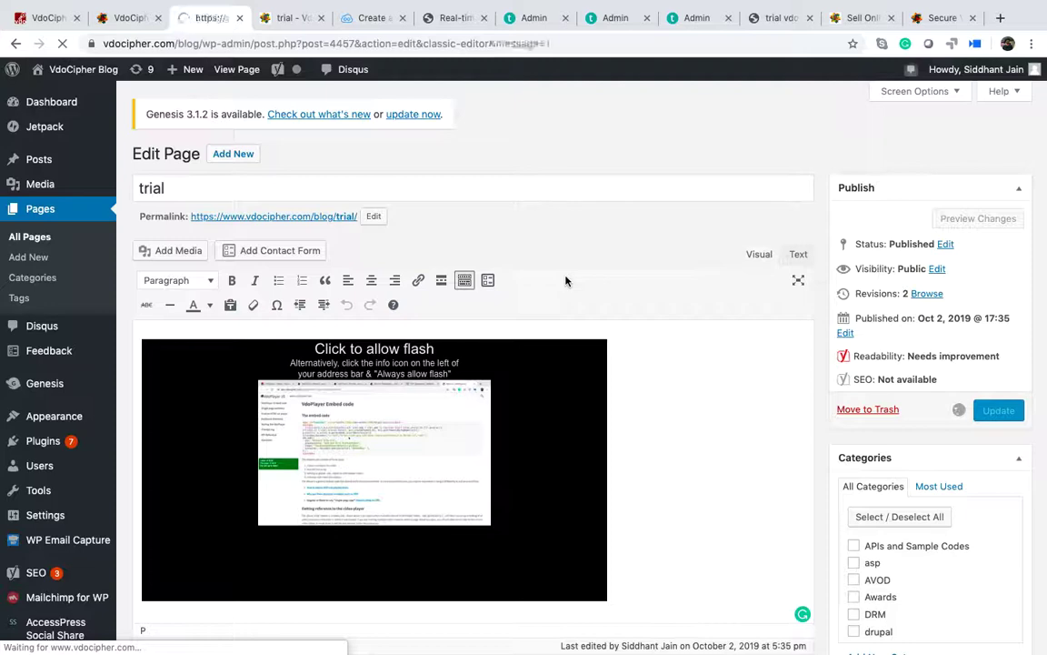
- View the updated trial page, try the player's Flash link and dismiss the Run Flash permission request
left_click(287, 20)
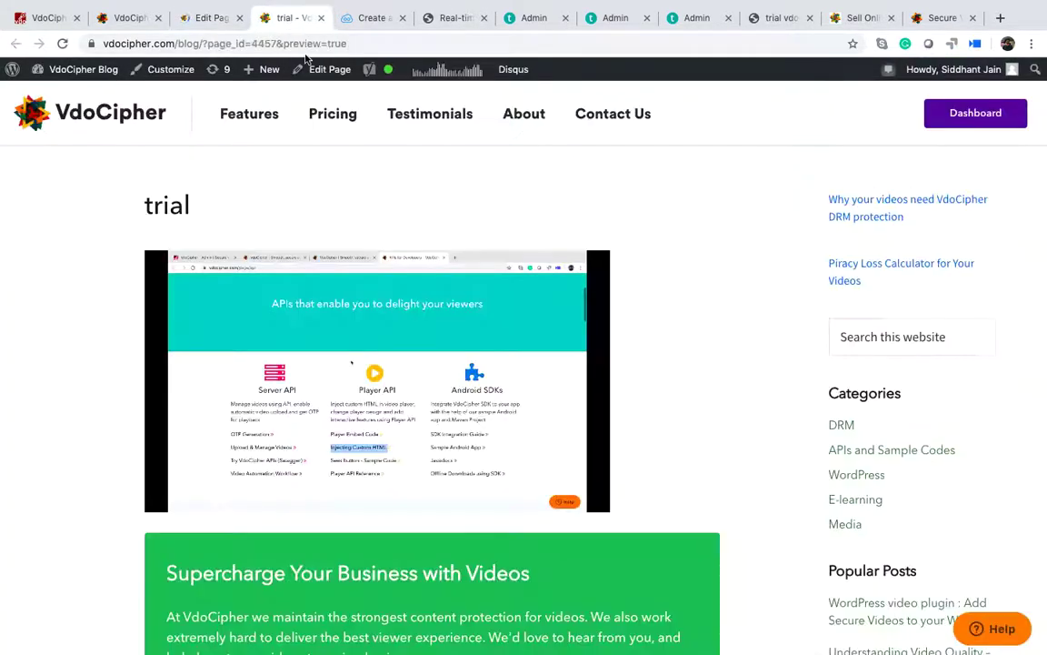
left_click(207, 19)
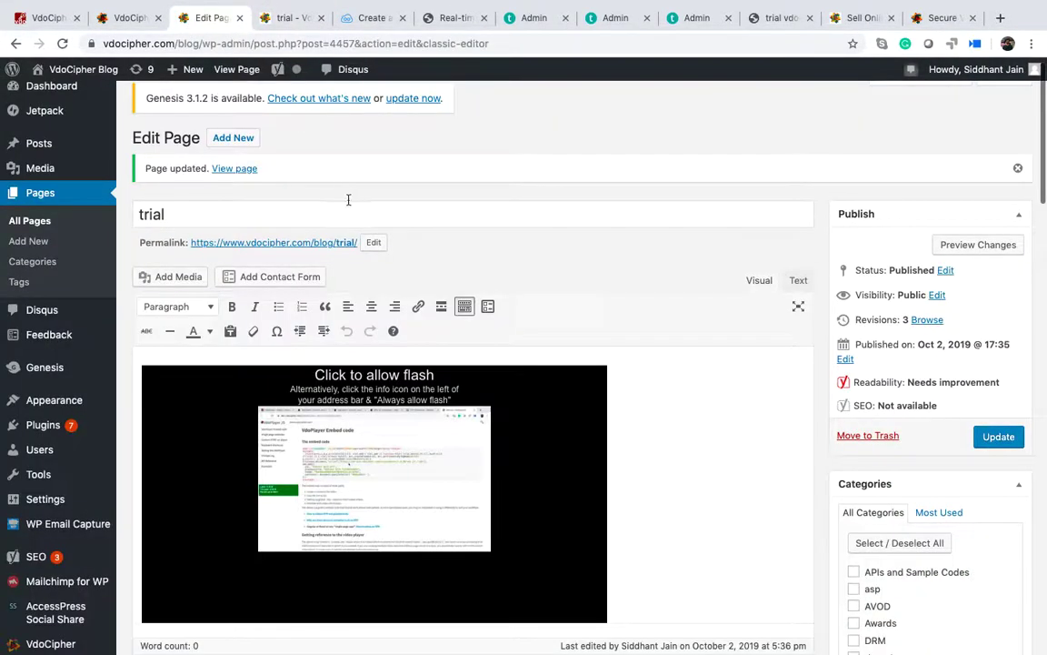
left_click(316, 243)
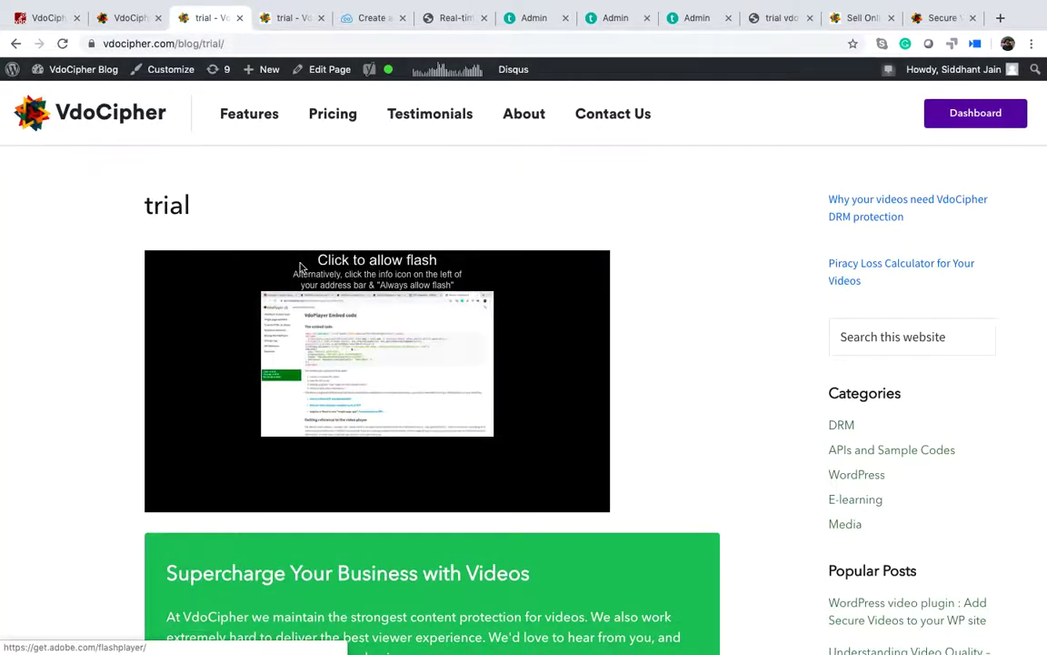
left_click(468, 287)
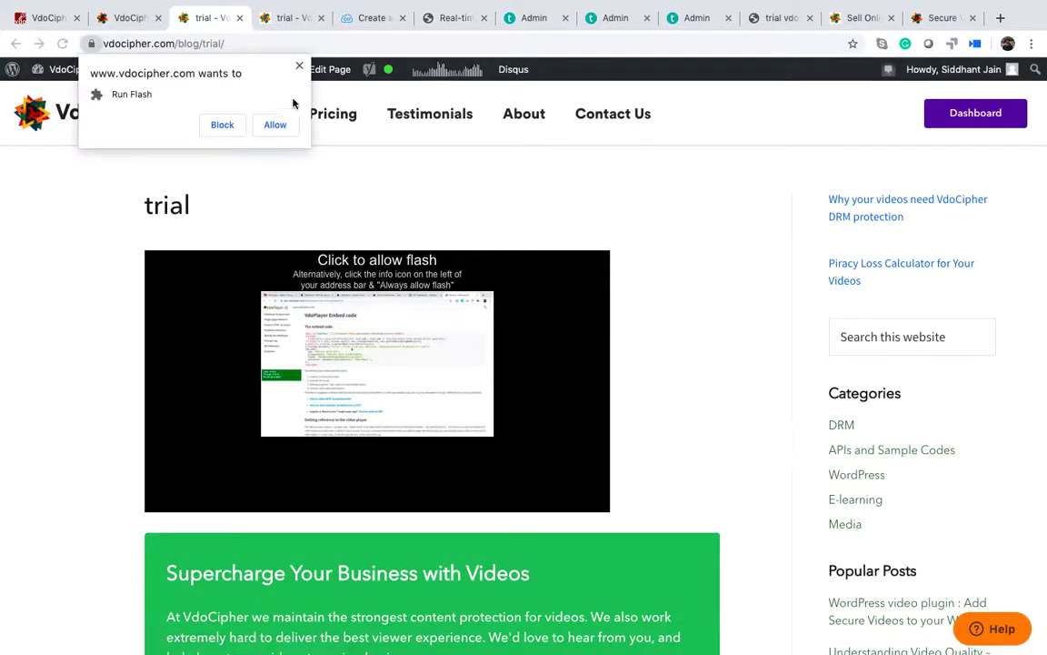
left_click(299, 65)
- Close the video's embed dialog in the VdoCipher dashboard and return to the published trial page
left_click(127, 18)
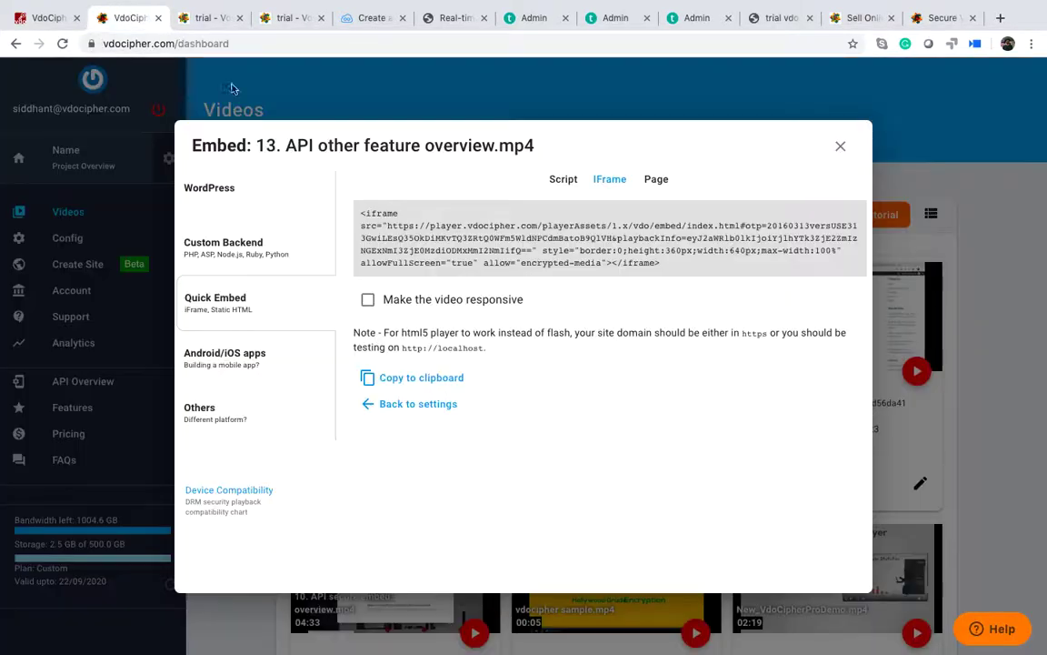
left_click(840, 146)
left_click(209, 17)
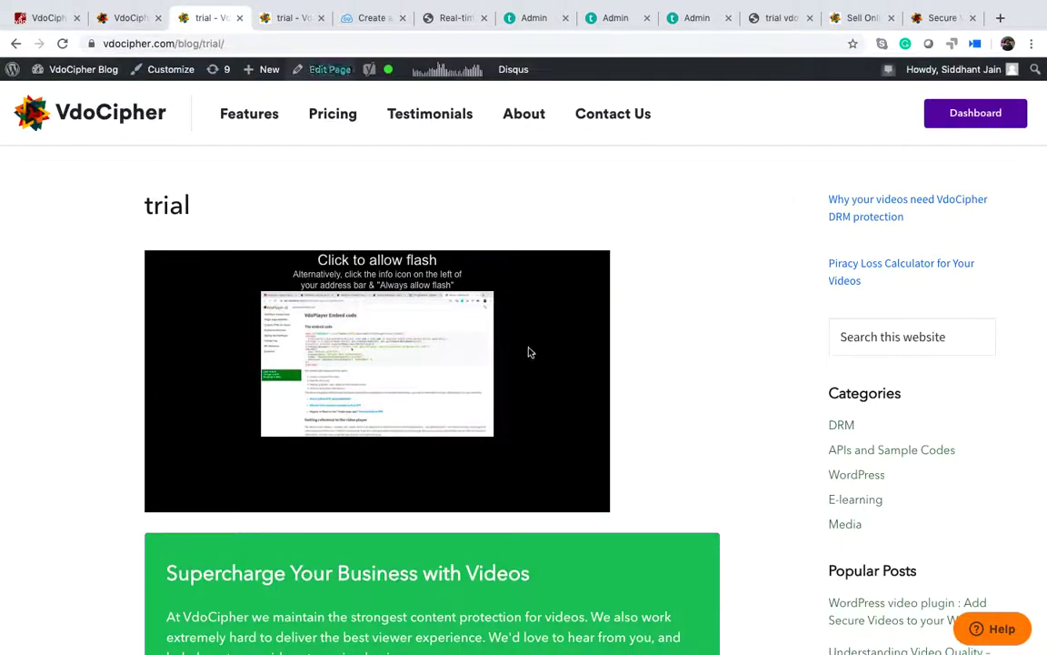
- Reopen the trial page for editing in Text mode and replace the altered iframe code with the copied VdoCipher code
left_click(330, 80)
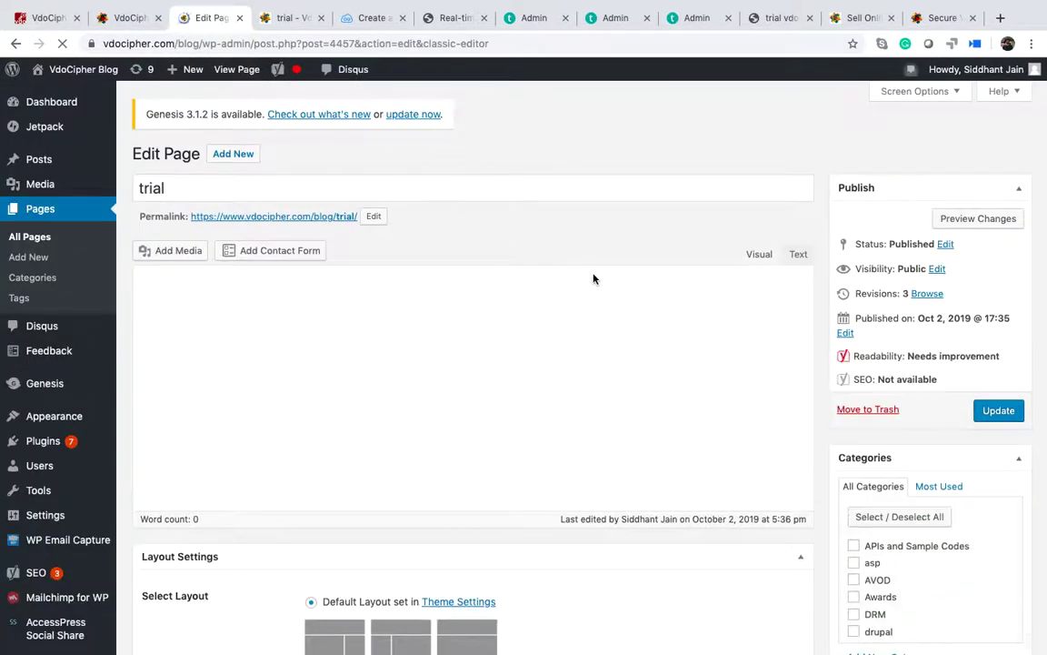
left_click(798, 239)
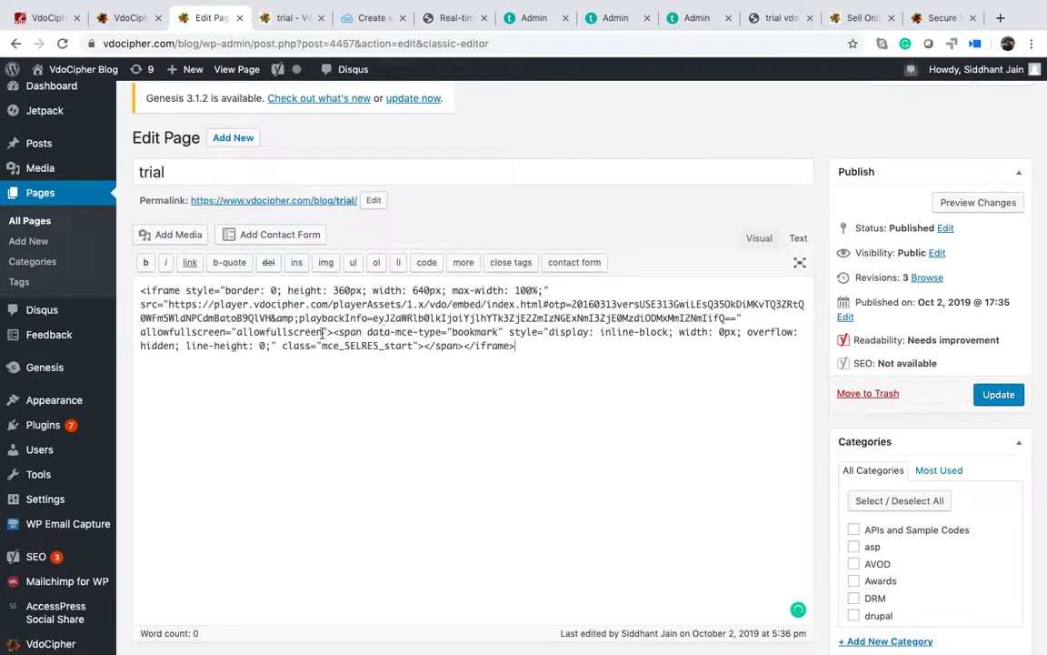
mouse_move(324, 332)
left_mouse_down()
mouse_move(474, 335)
mouse_move(328, 335)
left_mouse_up()
left_click_drag(327, 333, 486, 333)
left_click(550, 354)
left_click_drag(561, 352, 34, 260)
key("ctrl+v")
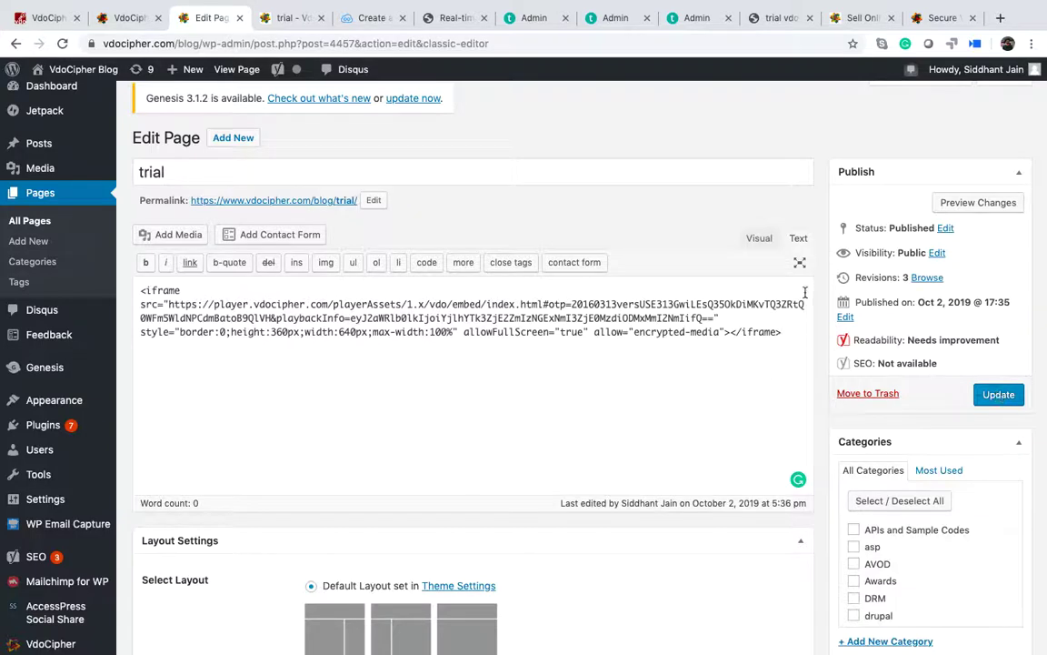
- Switch the trial page's content editor to Visual mode and delete the embedded video from the content
scroll(571, 367, "down", 3)
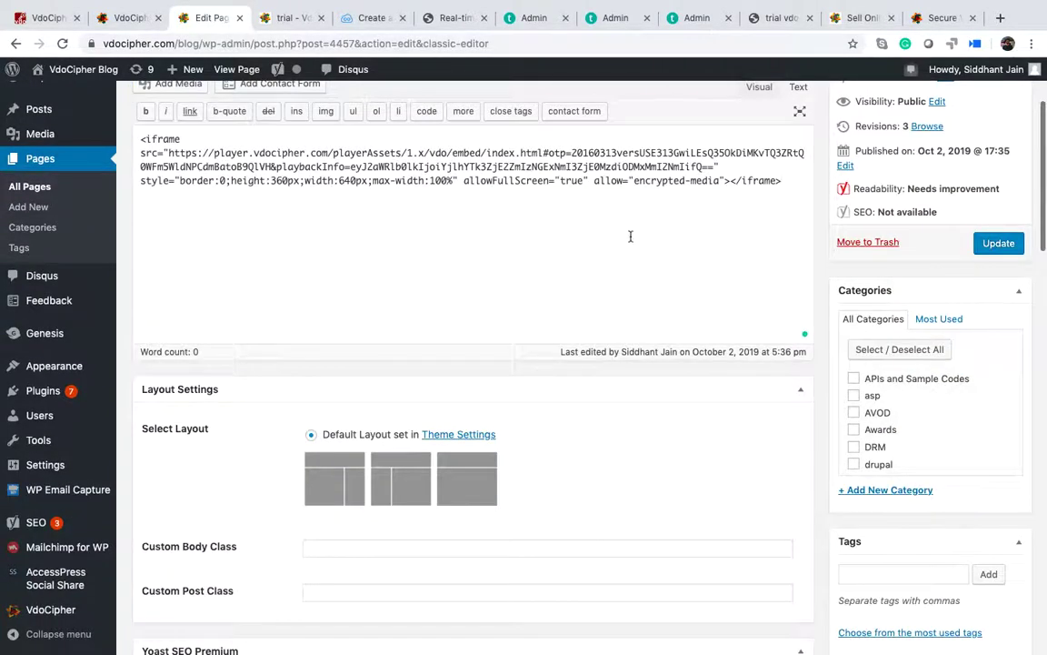
scroll(691, 209, "up", 2)
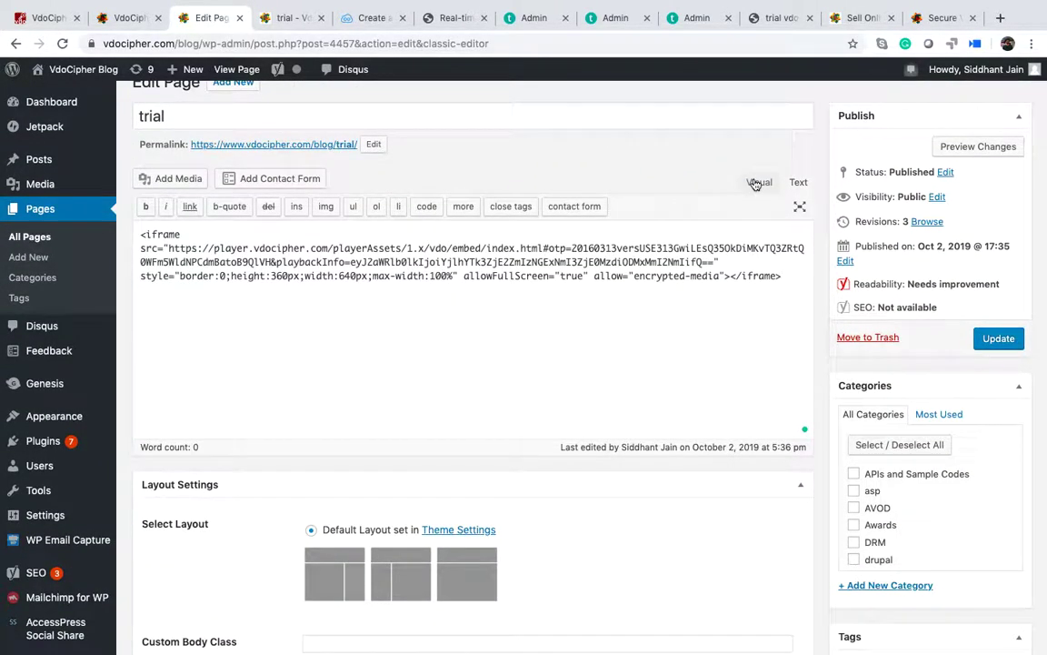
left_click(754, 182)
scroll(493, 299, "down", 2)
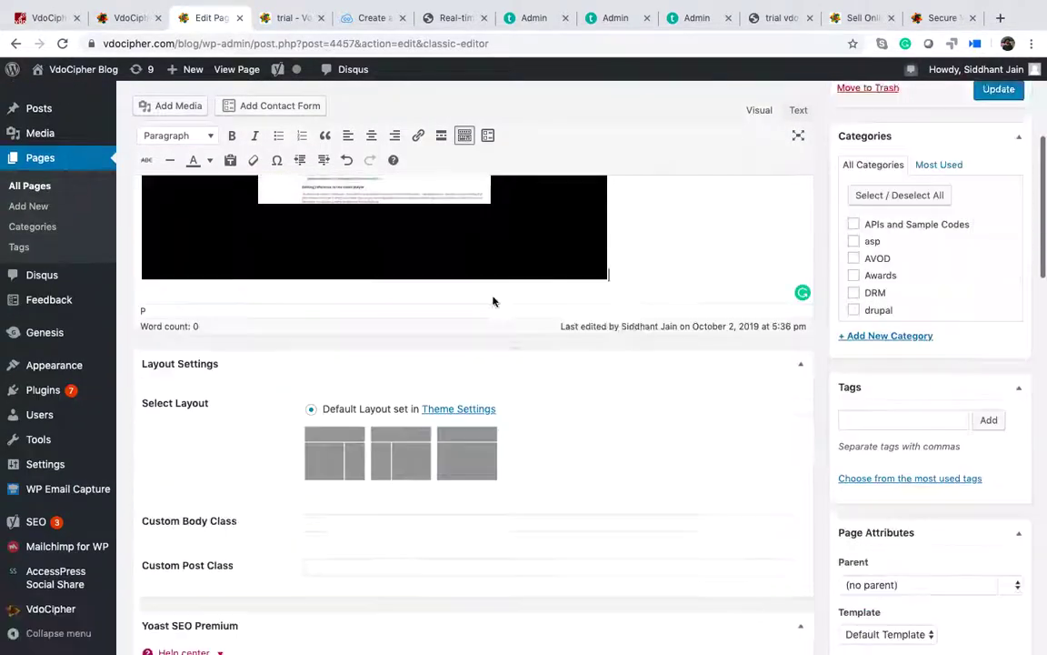
scroll(493, 301, "up", 2)
left_click(538, 299)
key("Delete")
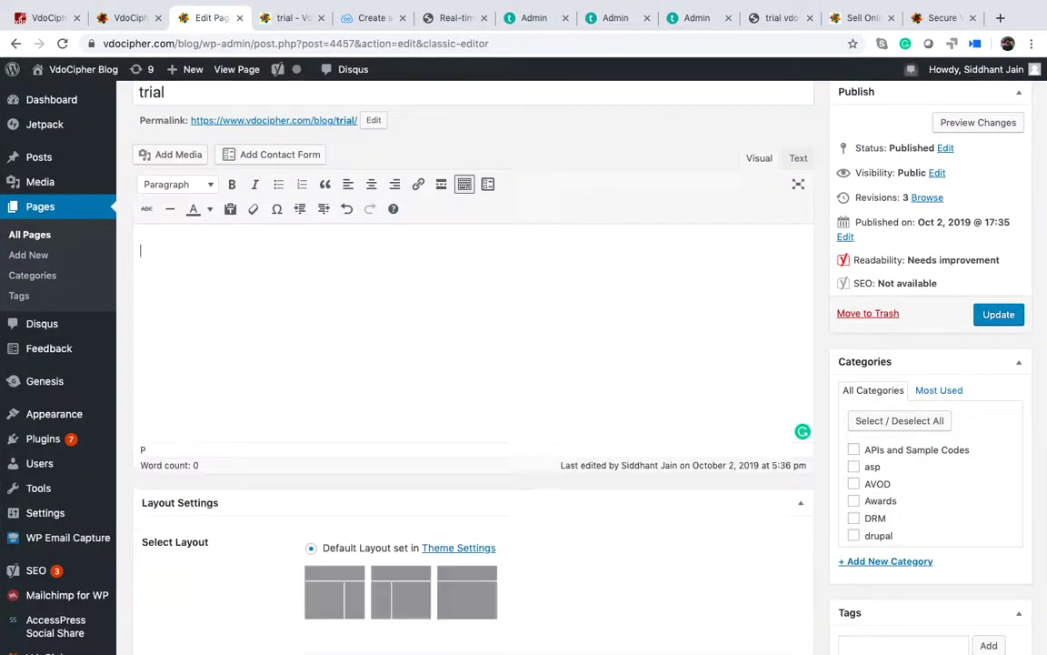
- Enter the filler lines "dsdssd", "ds" and "sd" in the page content, with a blank paragraph before the last one
type("dsdssd")
key("Return")
type("ds")
key("Return")
key("Return")
type("sd")
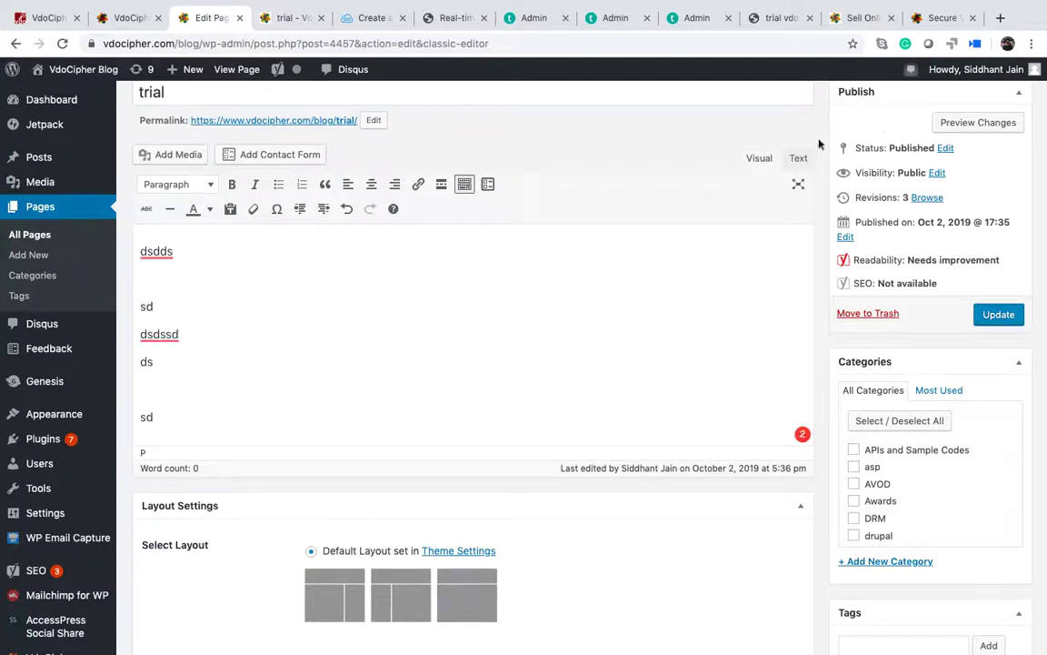
- Switch the editor to Text mode, paste the VdoCipher iframe code between the filler lines above "dsdssd" and update the page
left_click(799, 157)
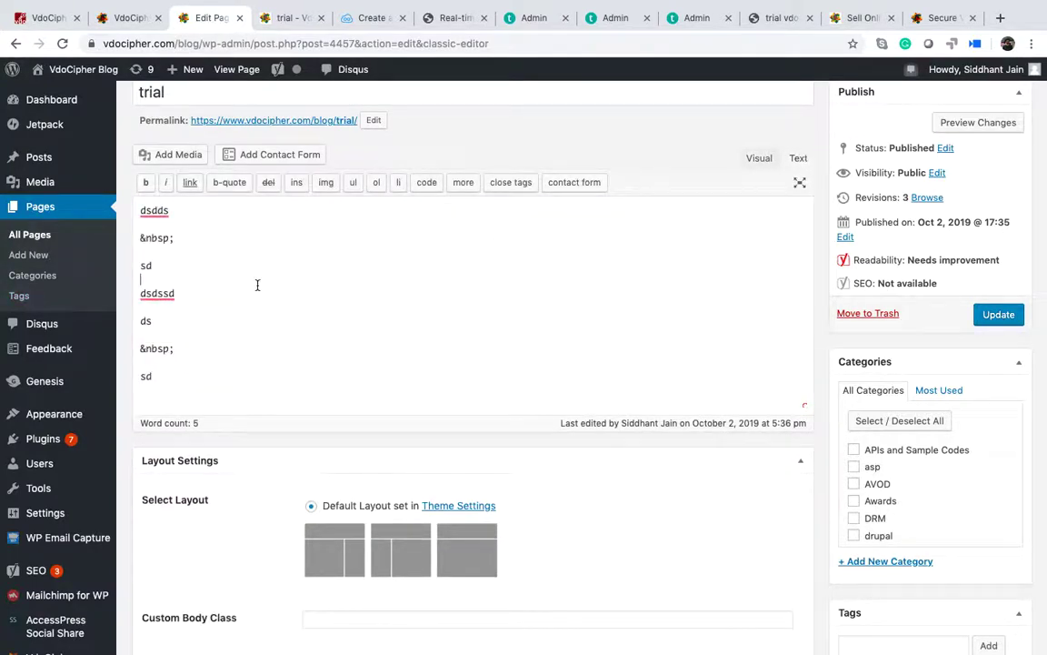
key("super+v")
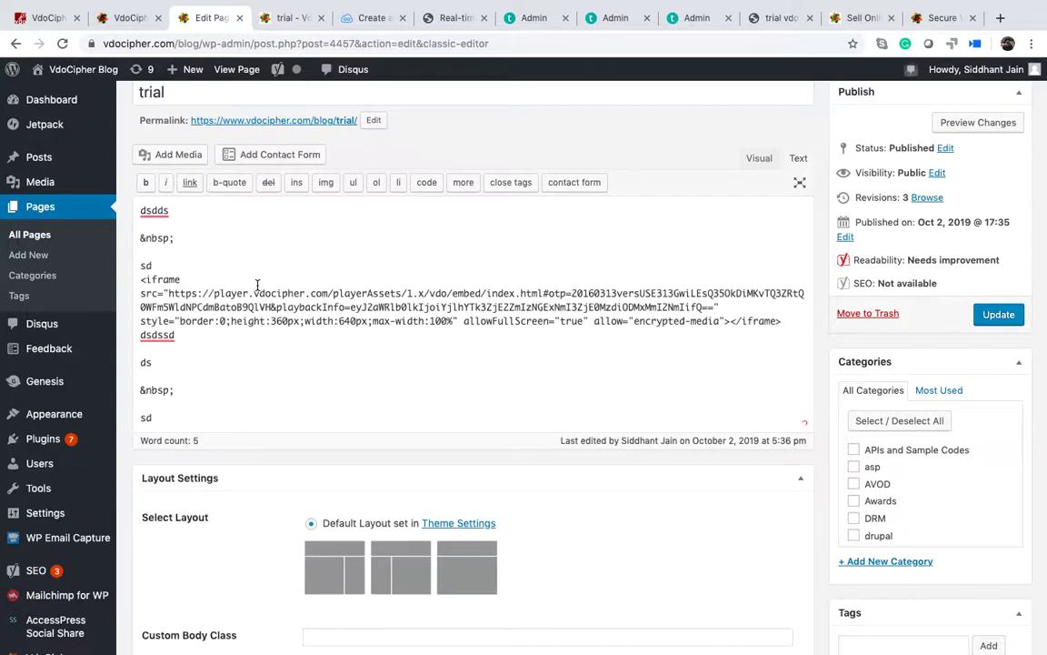
left_click(999, 315)
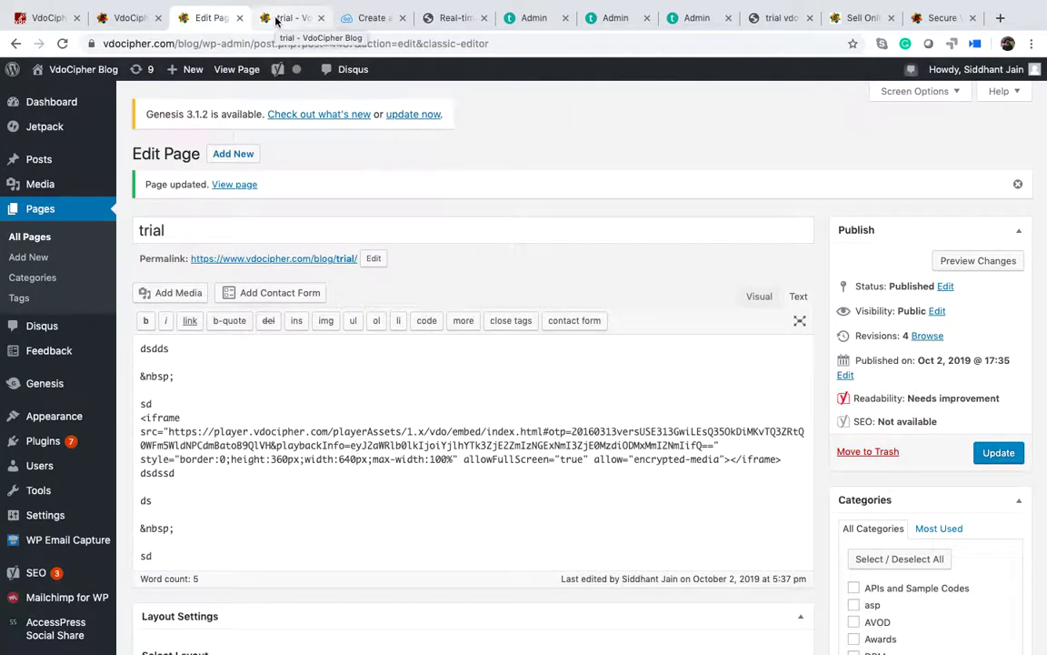
- Open the published trial page through its permalink, play the embedded video and check the player's settings
left_click(306, 258)
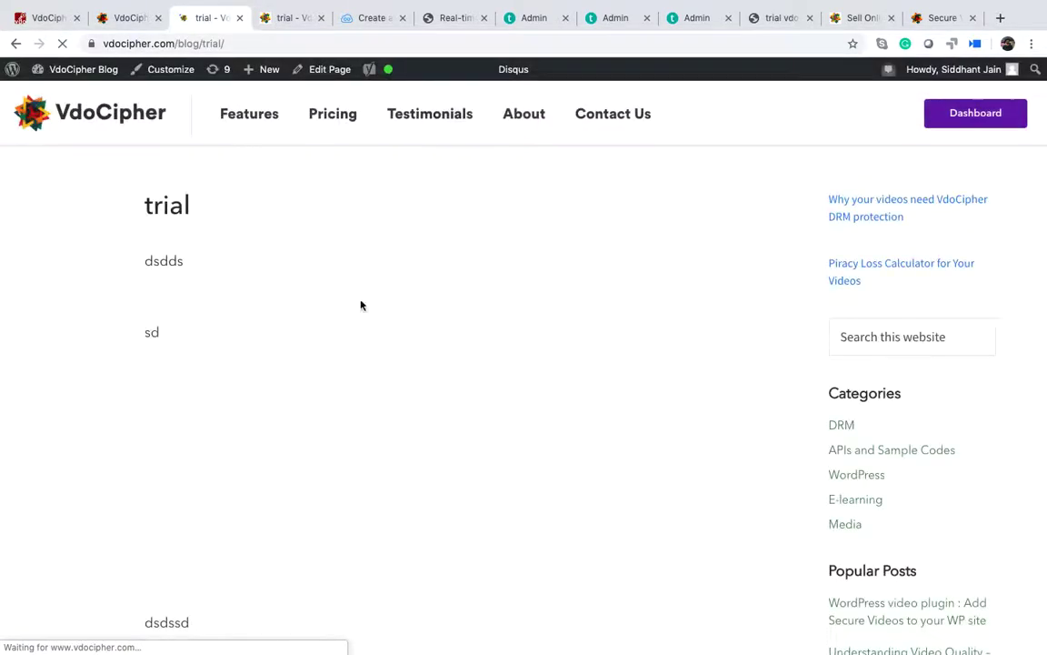
scroll(360, 300, "down", 3)
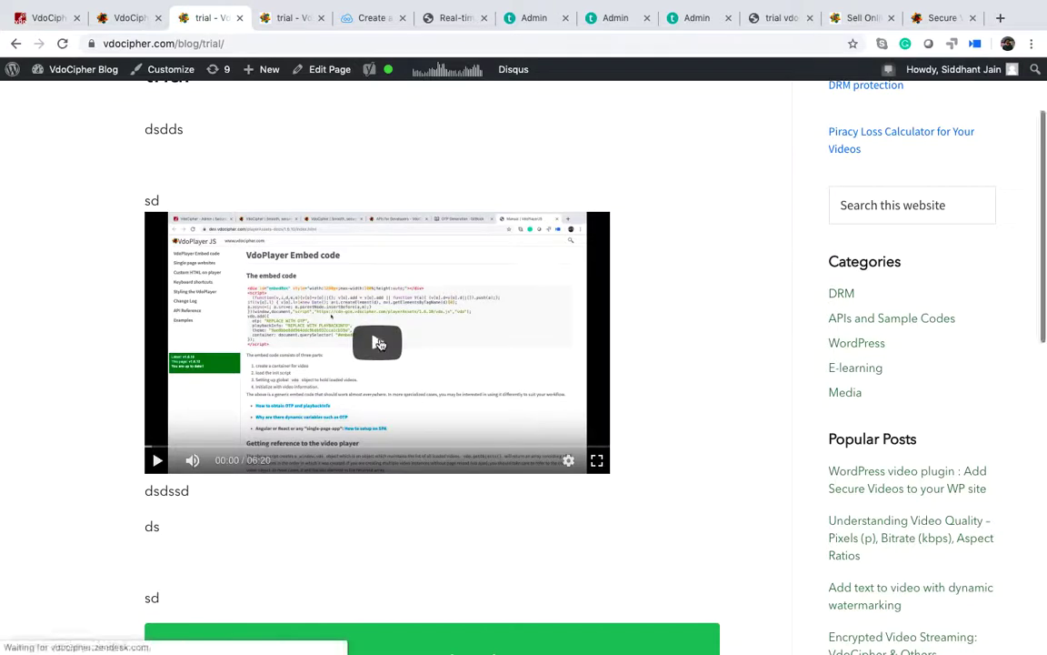
left_click(375, 343)
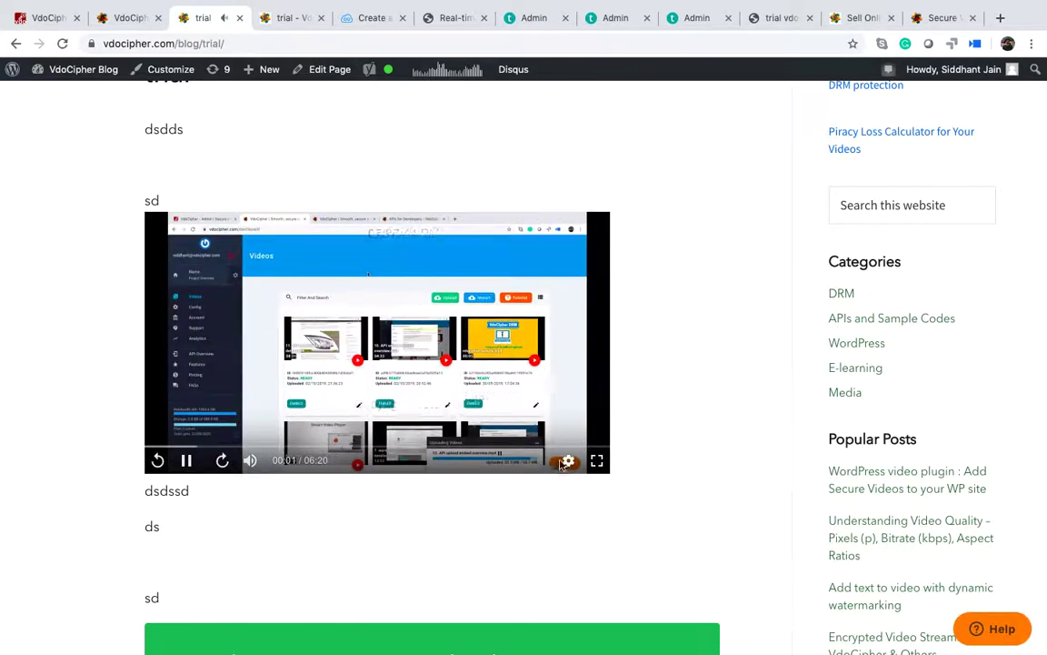
left_click(470, 300)
left_click(568, 460)
left_click(573, 360)
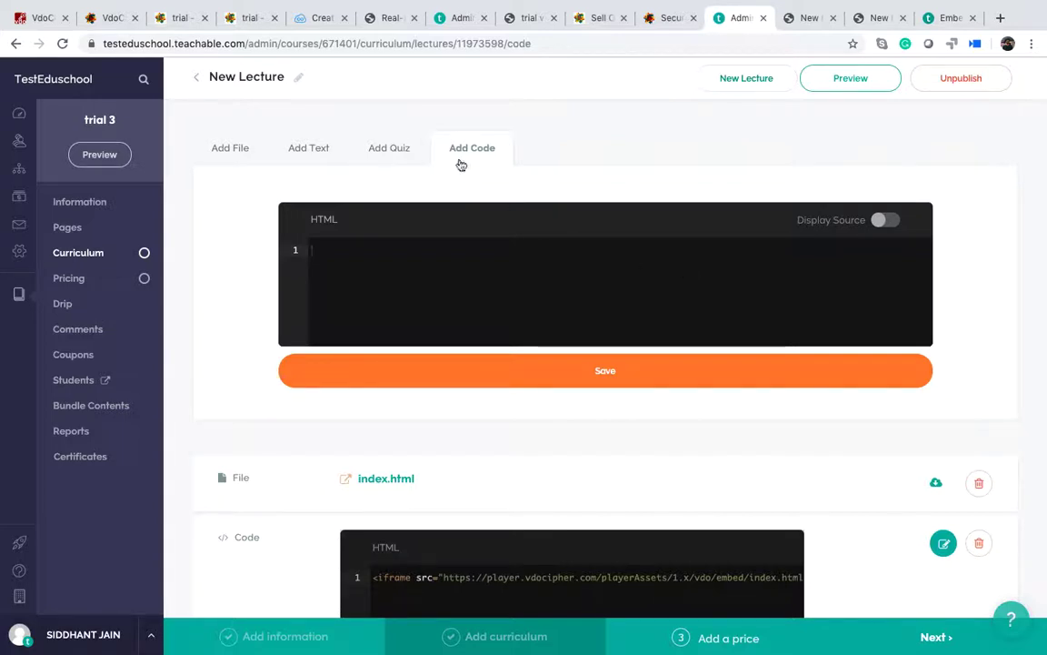
- Look over the Teachable school's address, Pages list and dashboard, and return to the New Lecture's code editor
left_click(192, 40)
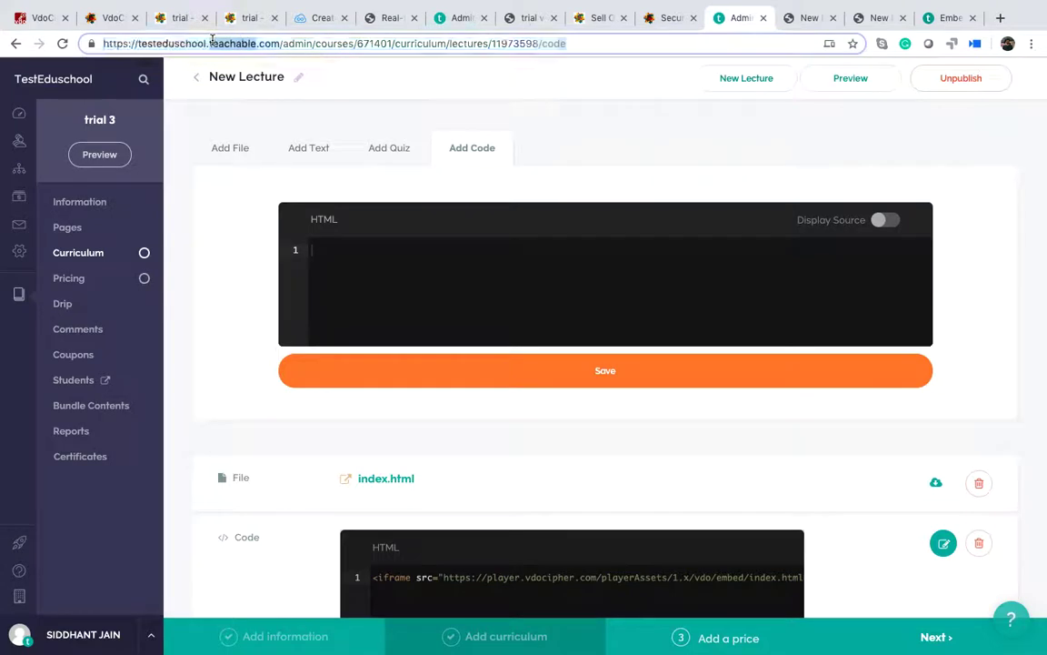
left_click(576, 81)
left_click(608, 111)
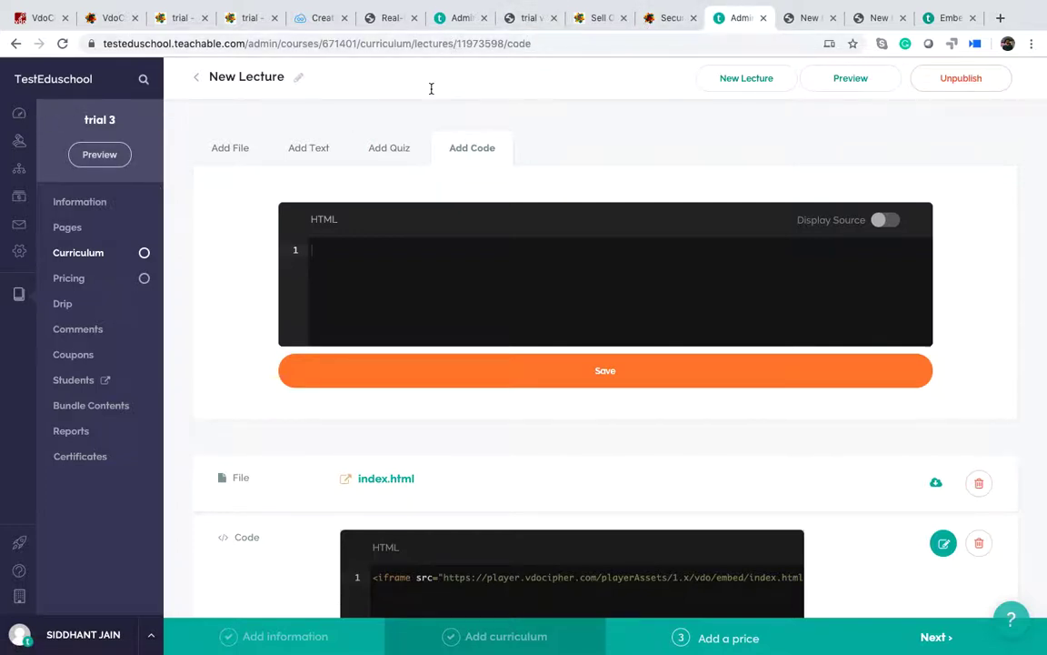
left_click(461, 18)
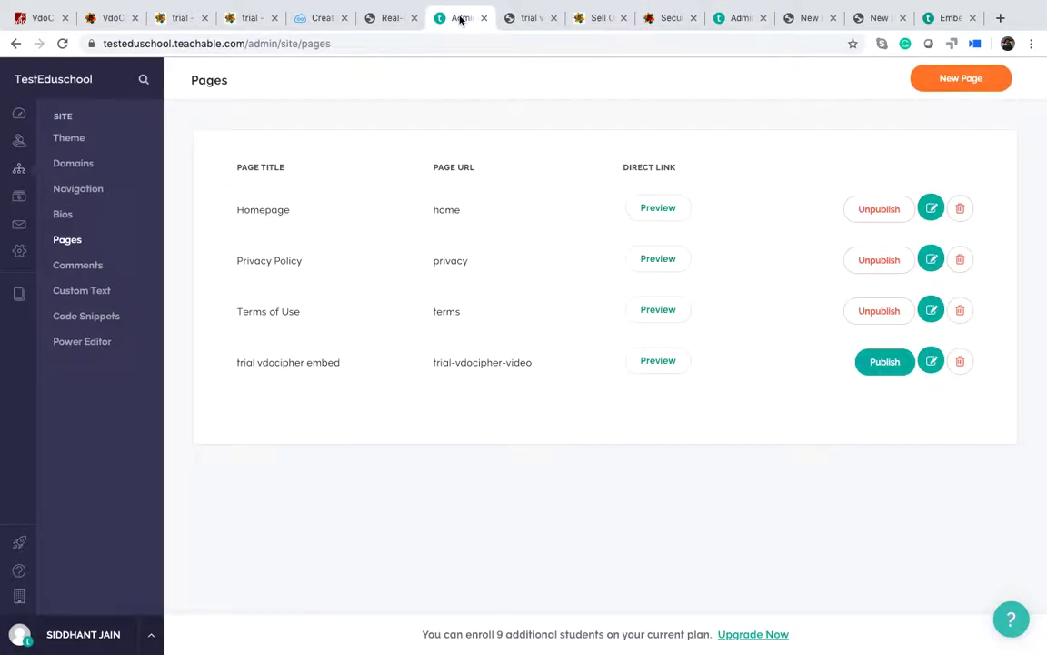
left_click(20, 117)
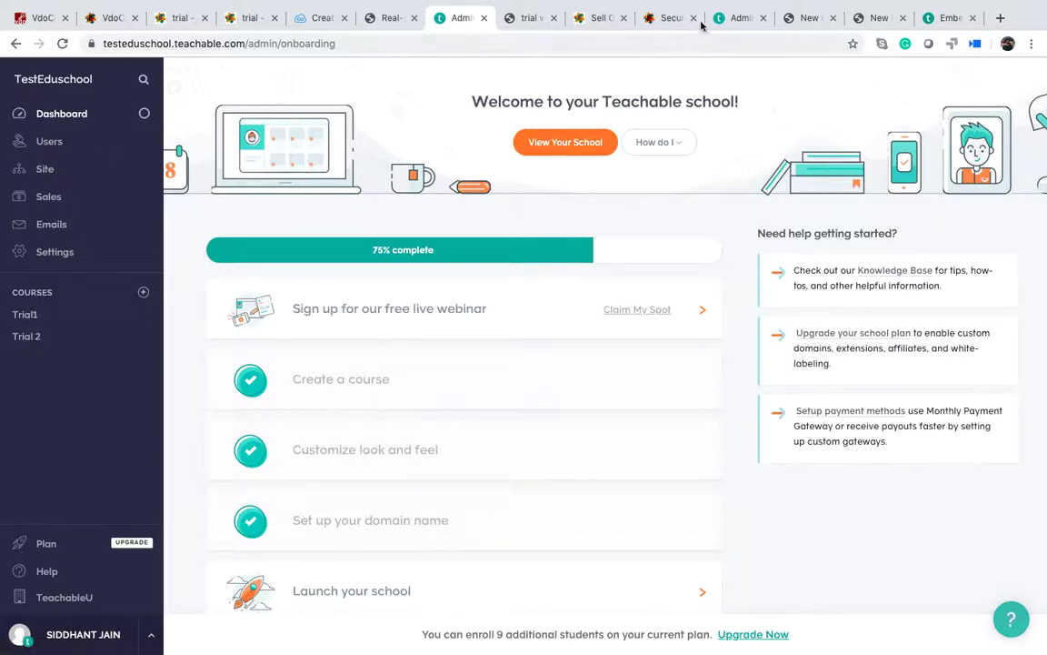
left_click(734, 20)
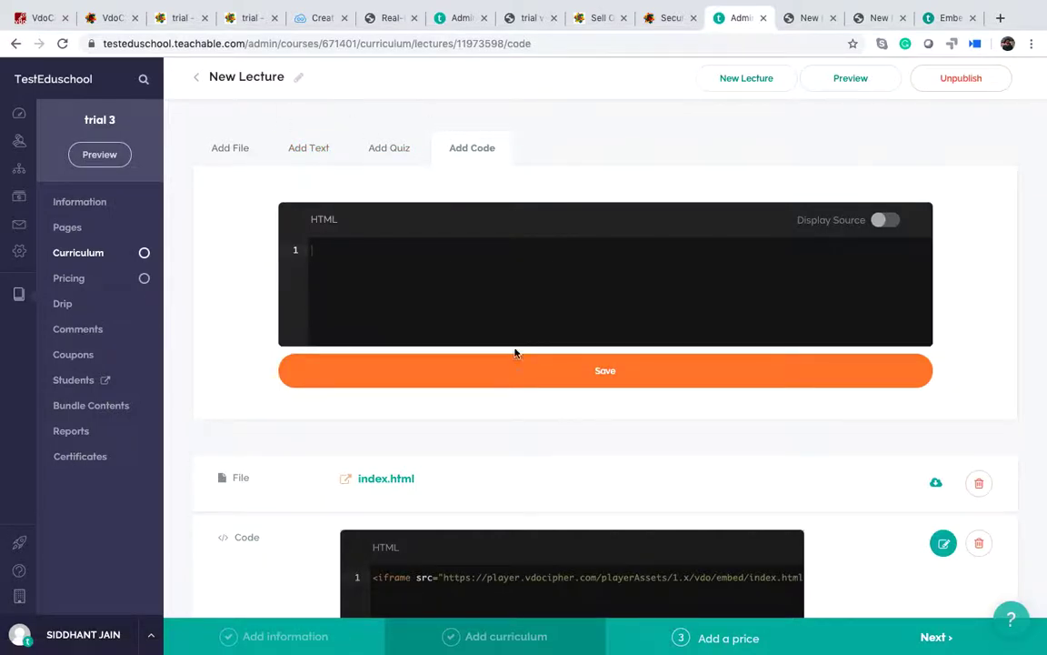
- Add the copied VdoCipher iframe code to the New Lecture of course trial 3 as an HTML code block and save it
scroll(514, 353, "down", 2)
scroll(515, 351, "up", 2)
left_click(229, 151)
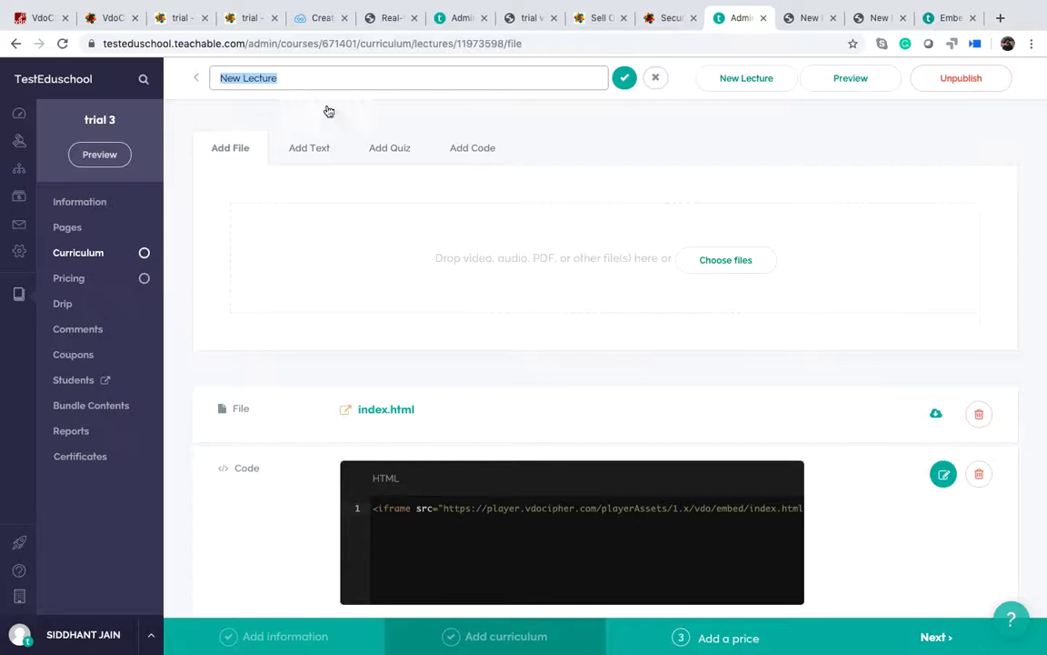
left_click(477, 152)
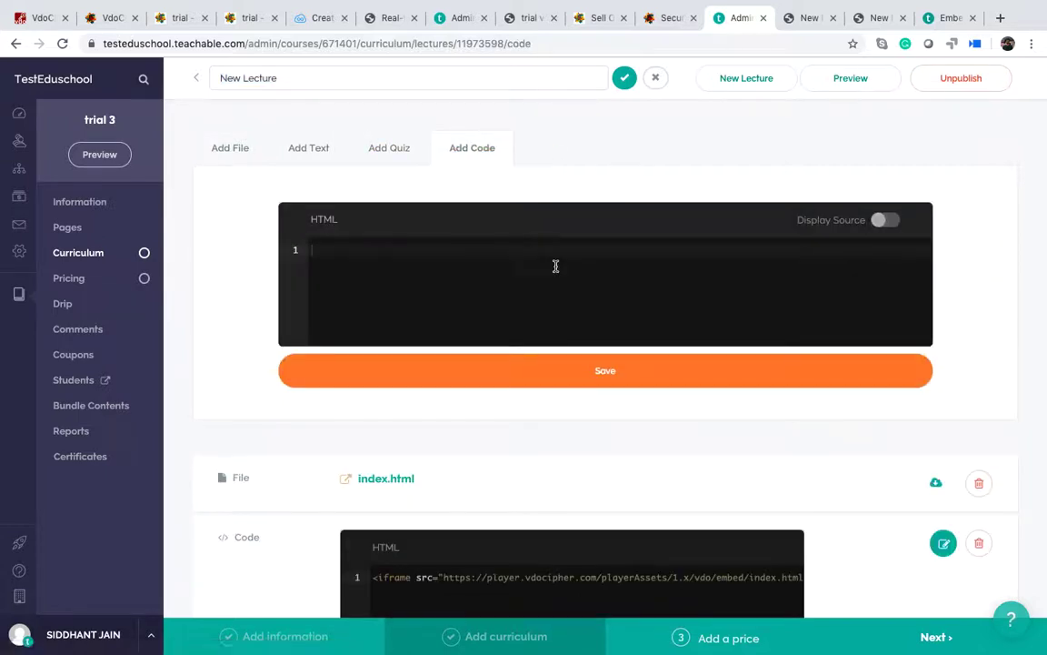
left_click(555, 264)
key("ctrl+v")
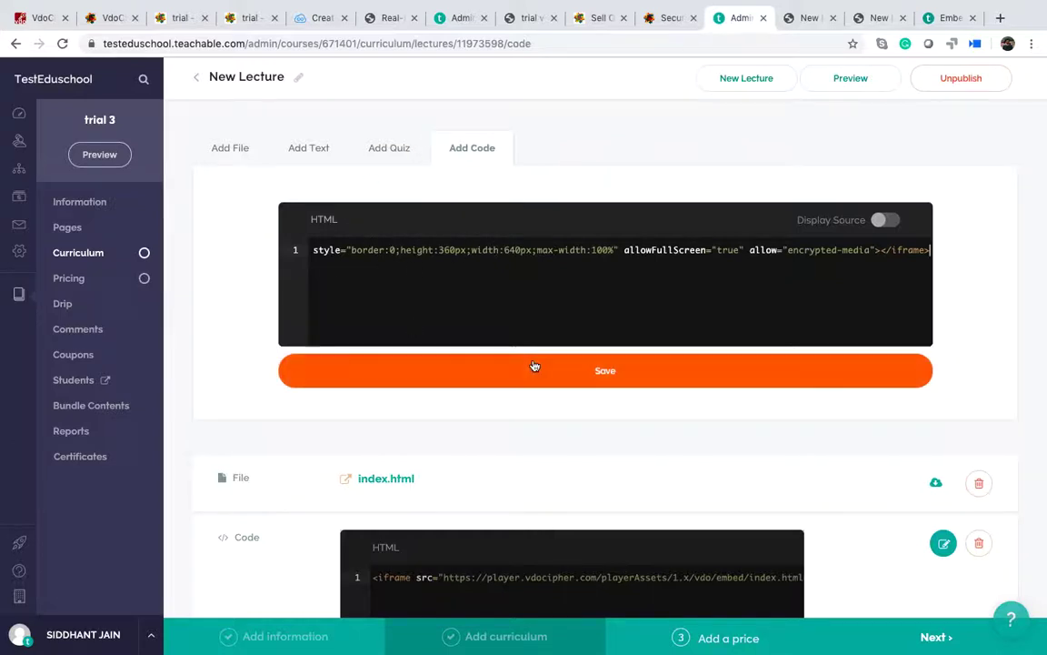
left_click(604, 367)
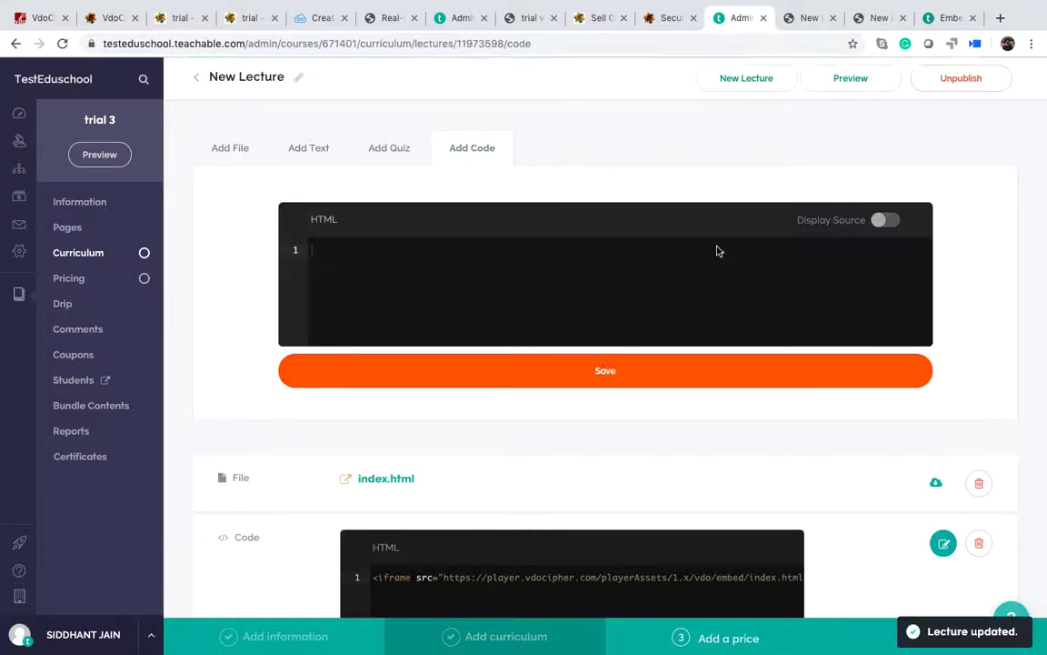
- Preview the New Lecture, play its first embedded video and check the player's settings
left_click(851, 79)
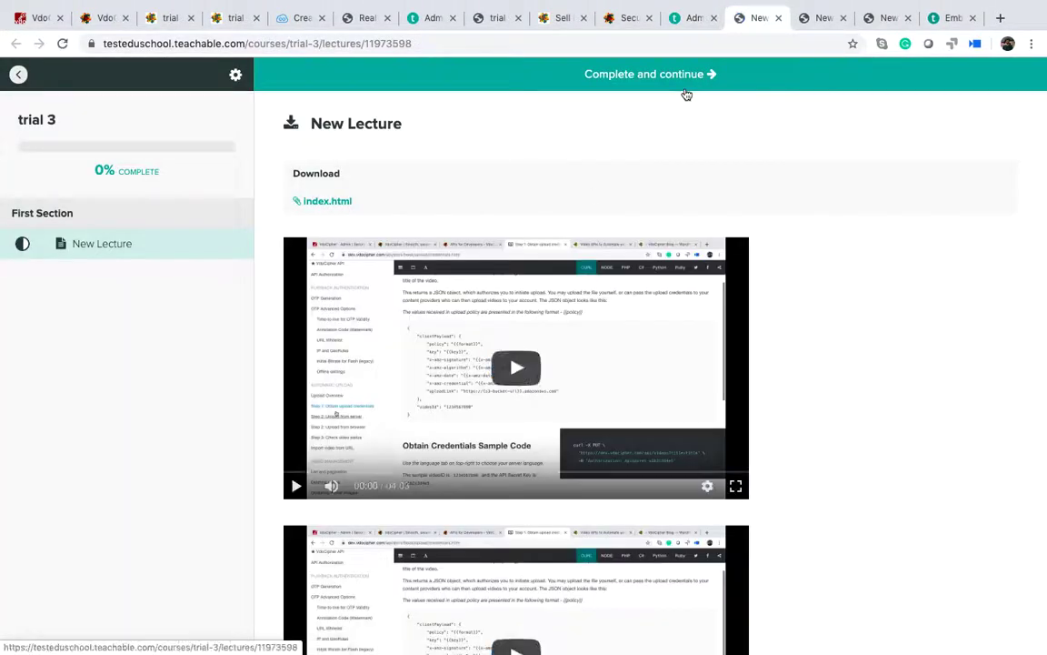
scroll(516, 365, "down", 2)
scroll(619, 152, "up", 2)
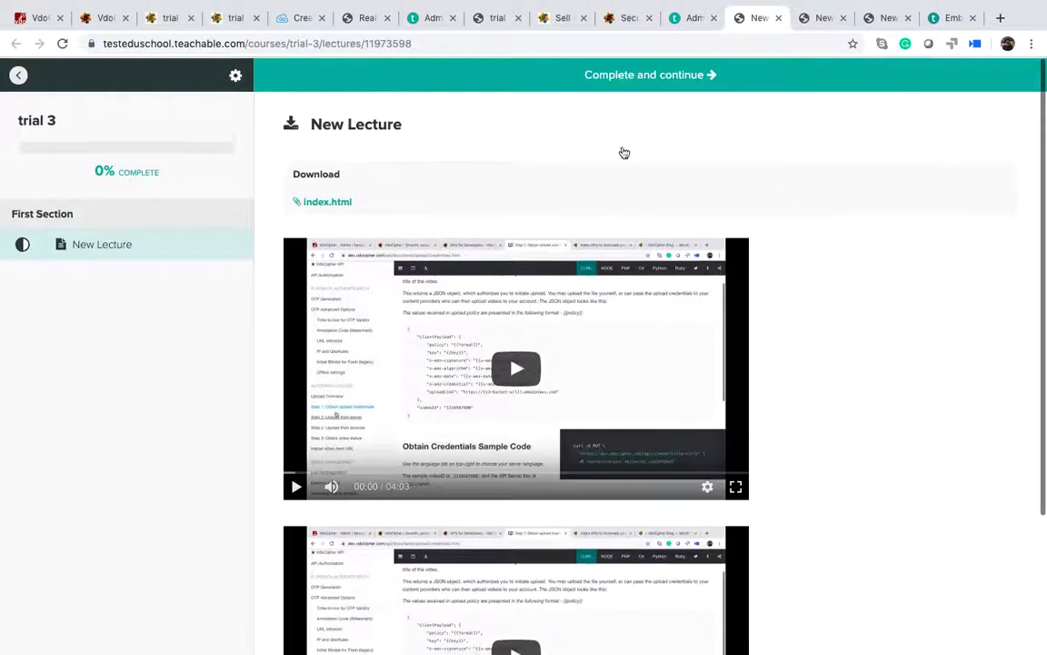
left_click(516, 365)
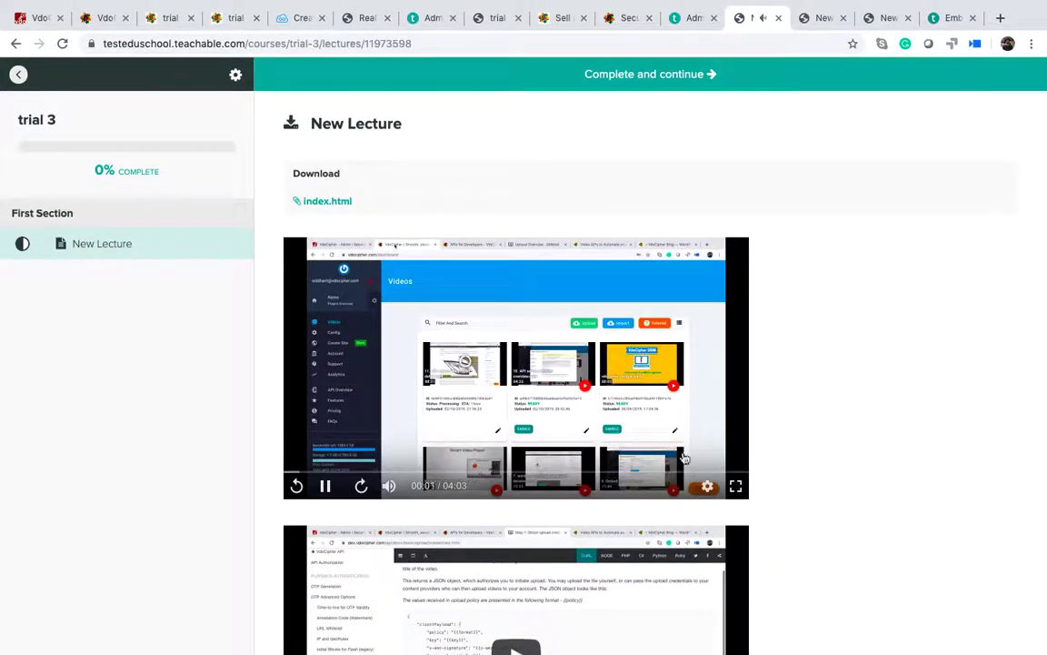
left_click(707, 487)
left_click(531, 312)
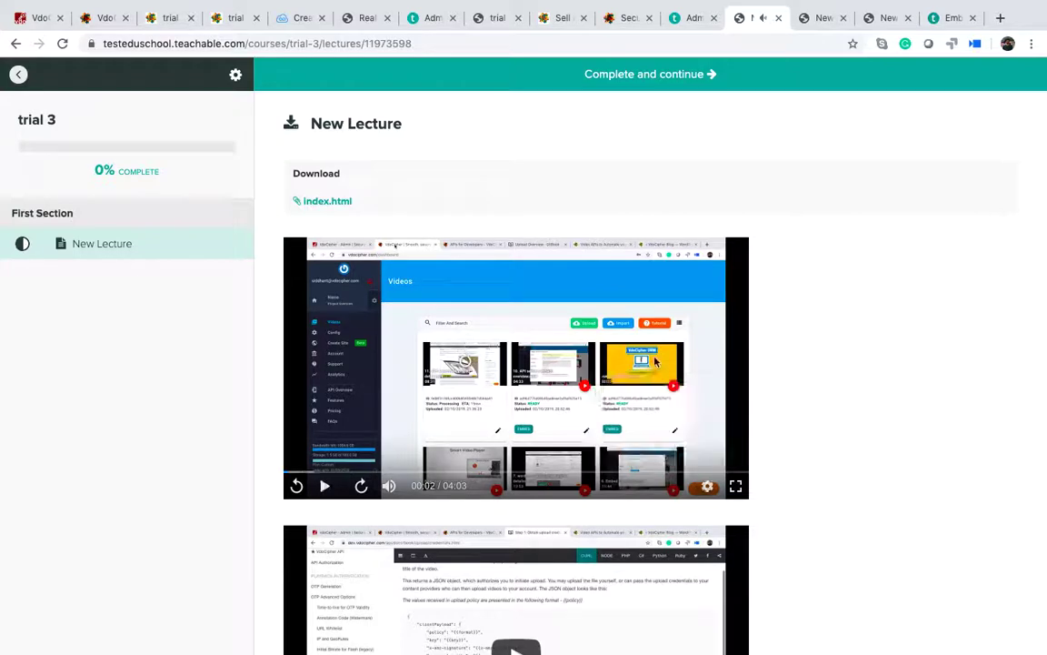
- Toggle playback of the first lecture video and mute its sound
left_click(506, 331)
left_click(540, 312)
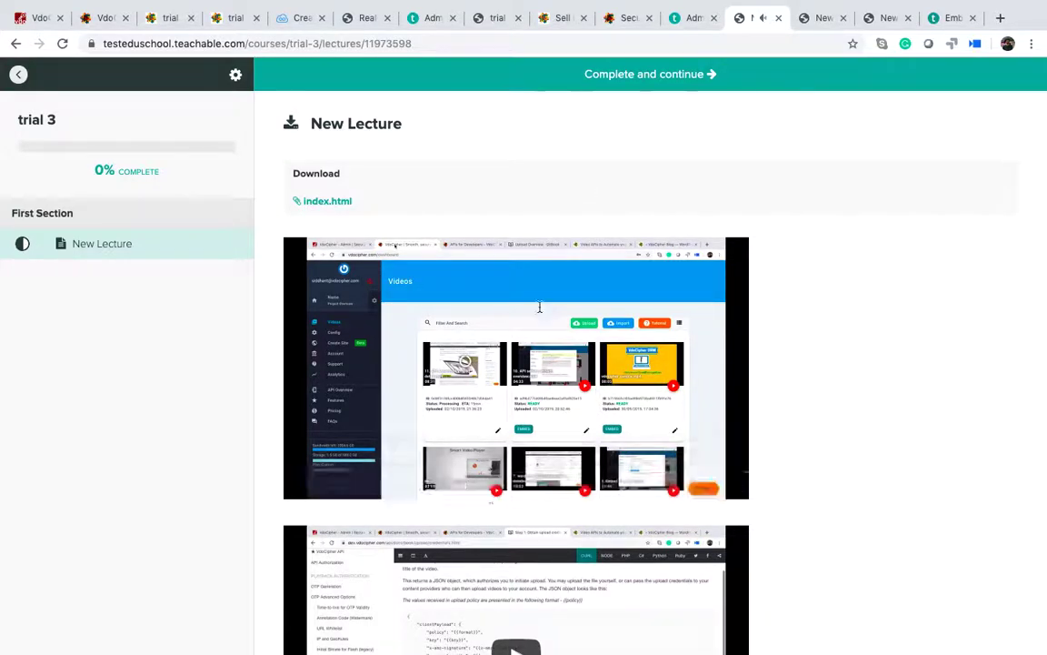
left_click(477, 289)
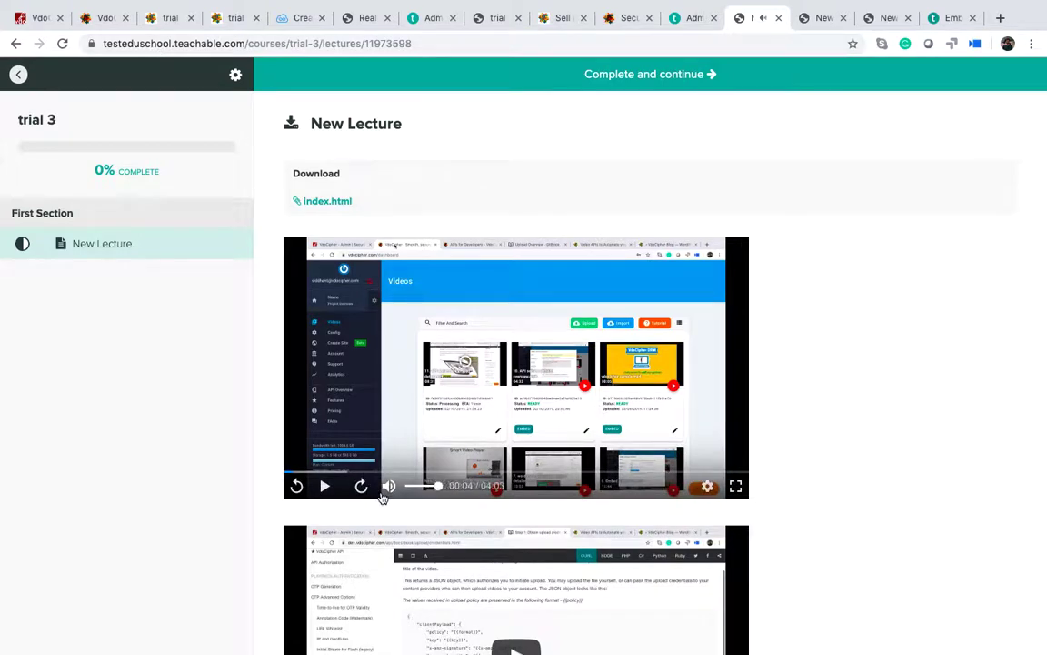
left_click(388, 486)
left_click(559, 350)
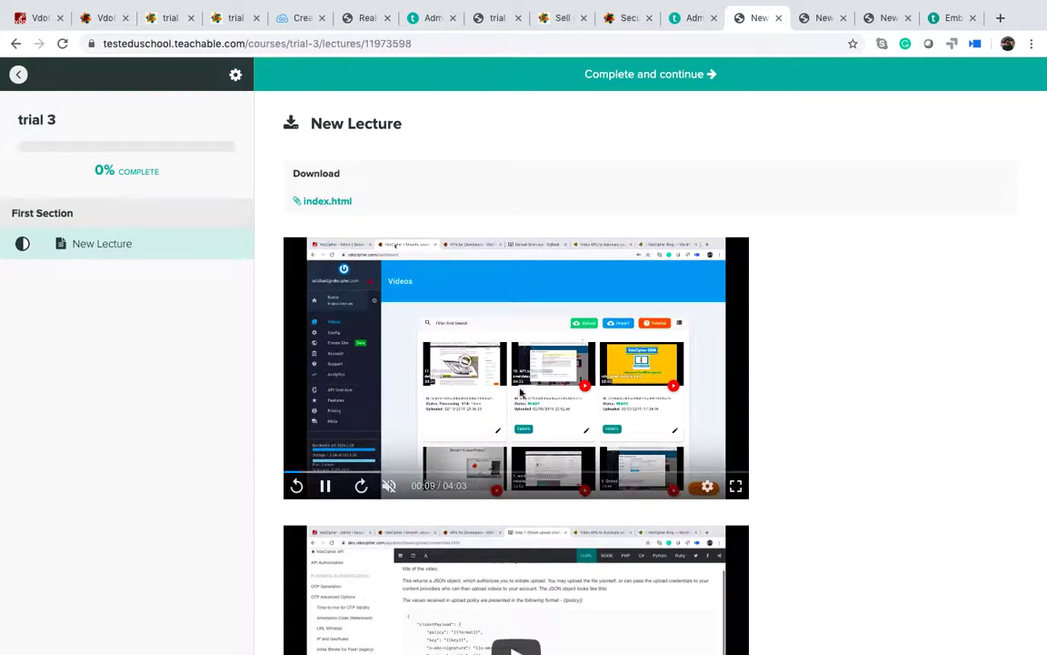
left_click(466, 350)
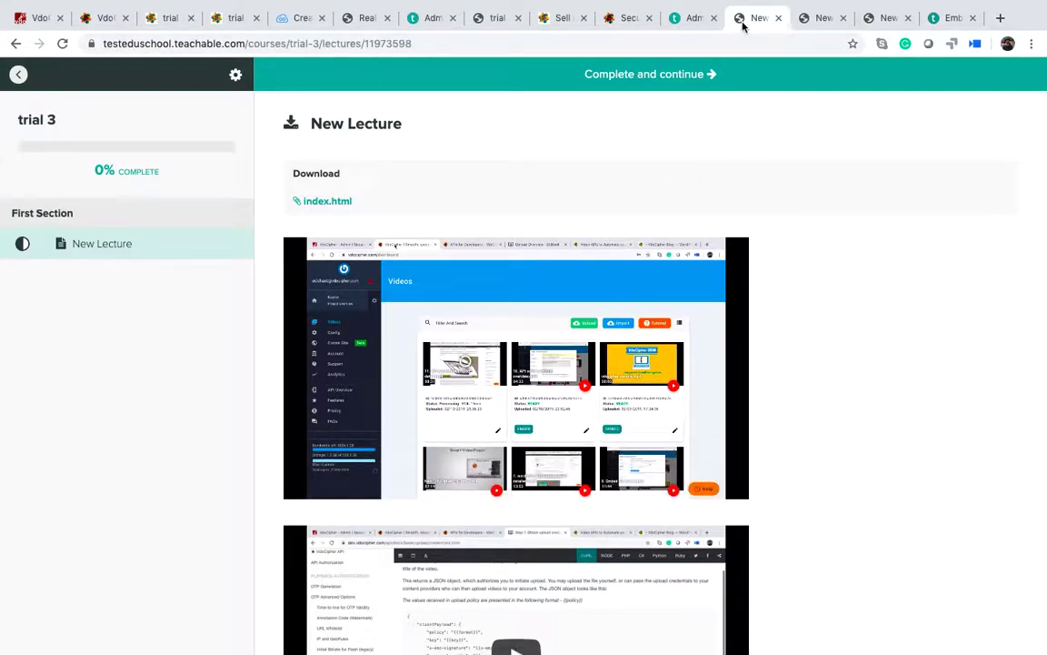
- Open the school's site pages, preview the trial vdocipher embed page and play its video with the sound muted
left_click(421, 26)
left_click(45, 170)
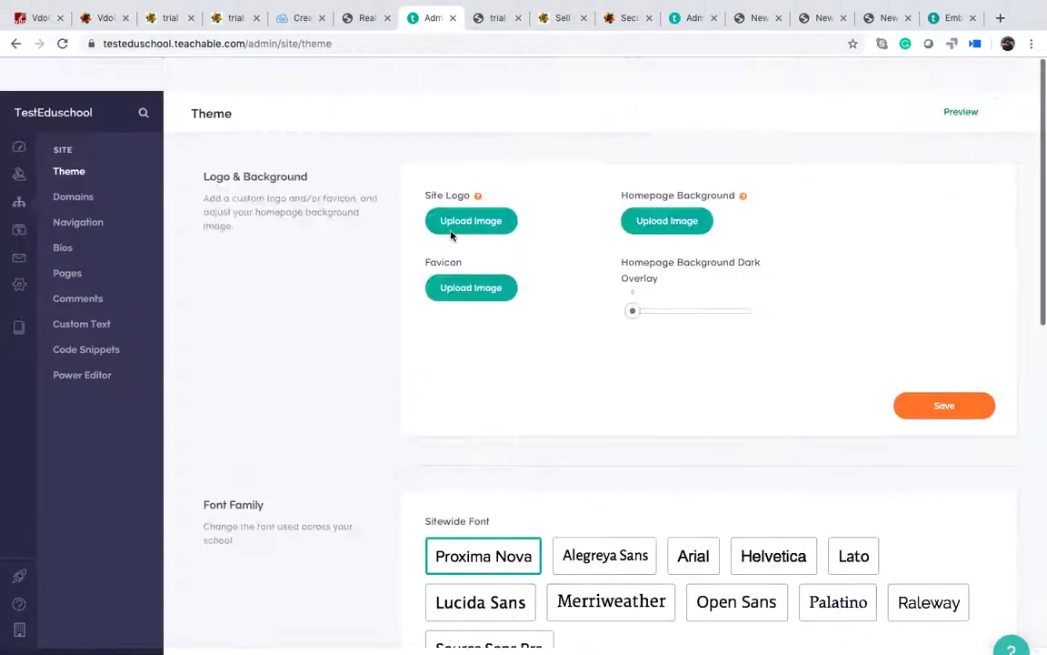
scroll(451, 235, "down", 10)
scroll(451, 234, "up", 10)
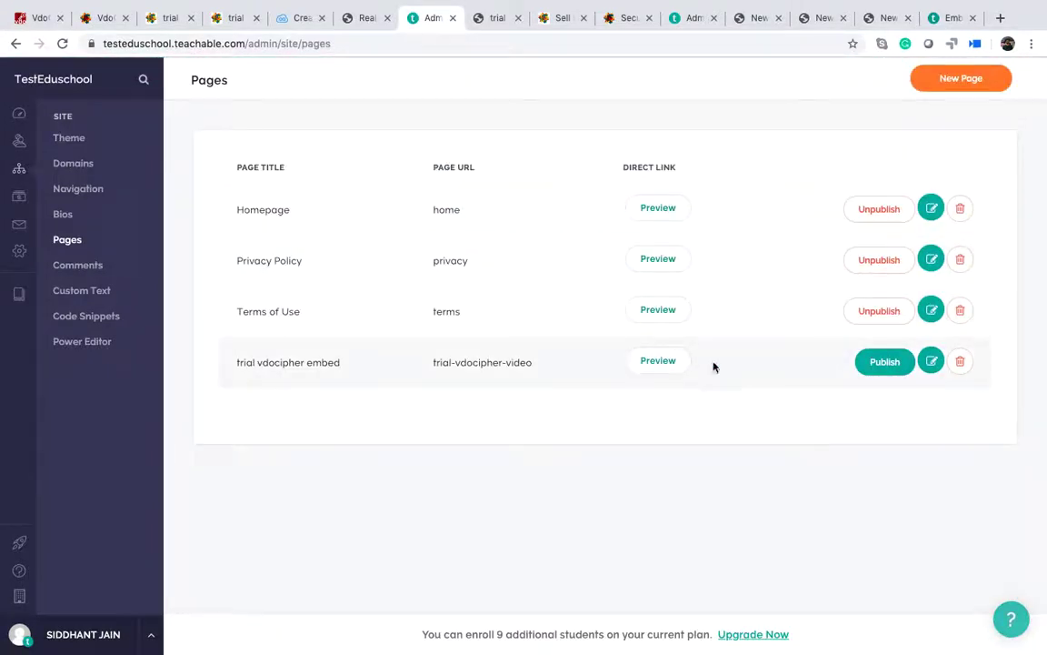
left_click(665, 361)
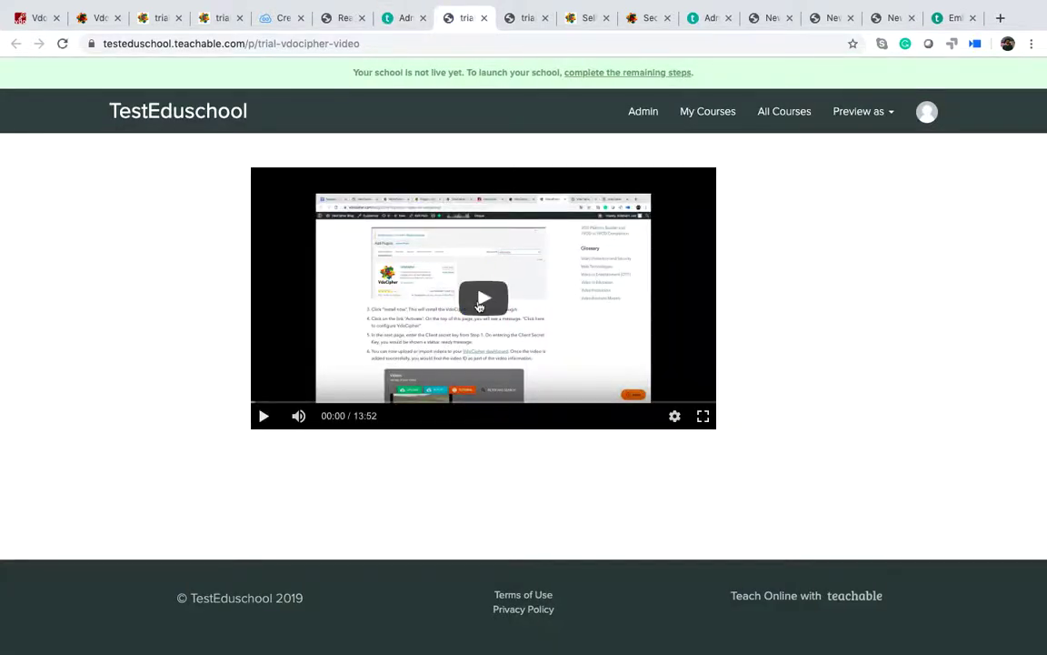
left_click(295, 411)
left_click(353, 417)
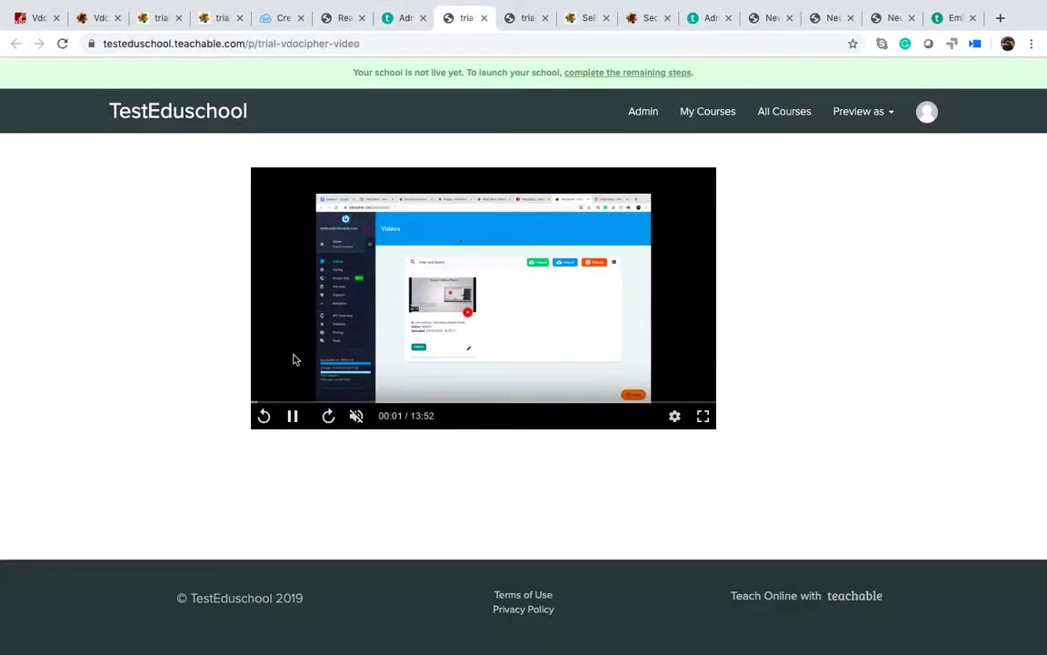
- Return to the New Lecture of course trial 3 and paste the VdoCipher iframe code into a new HTML code block
left_click(719, 20)
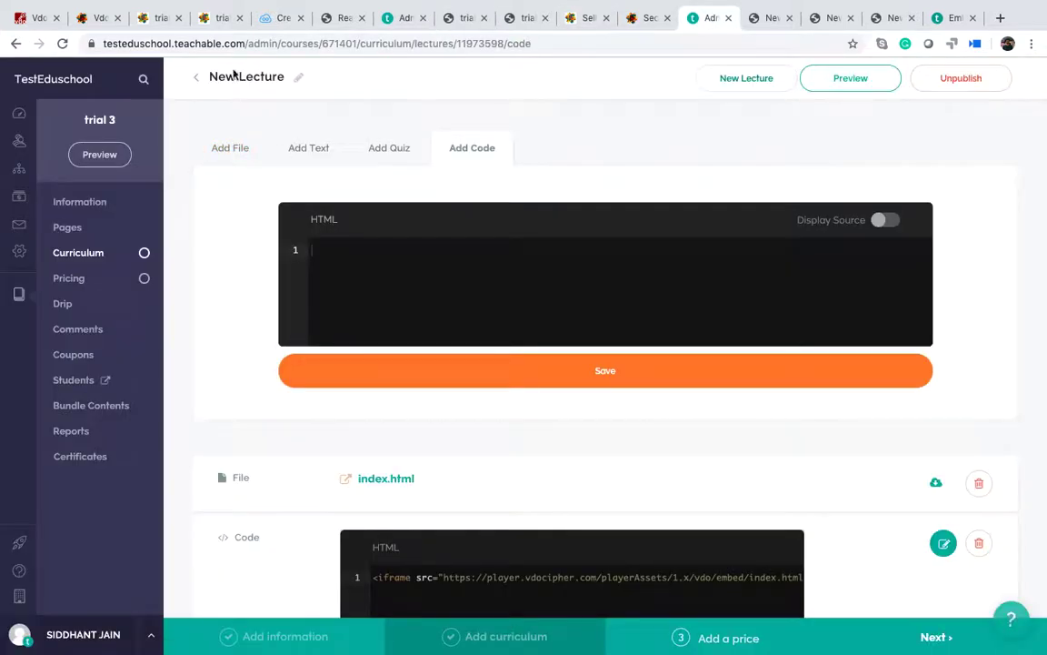
left_click(400, 18)
left_click(708, 18)
left_click(634, 25)
left_click(692, 18)
left_click(566, 259)
key("ctrl+v")
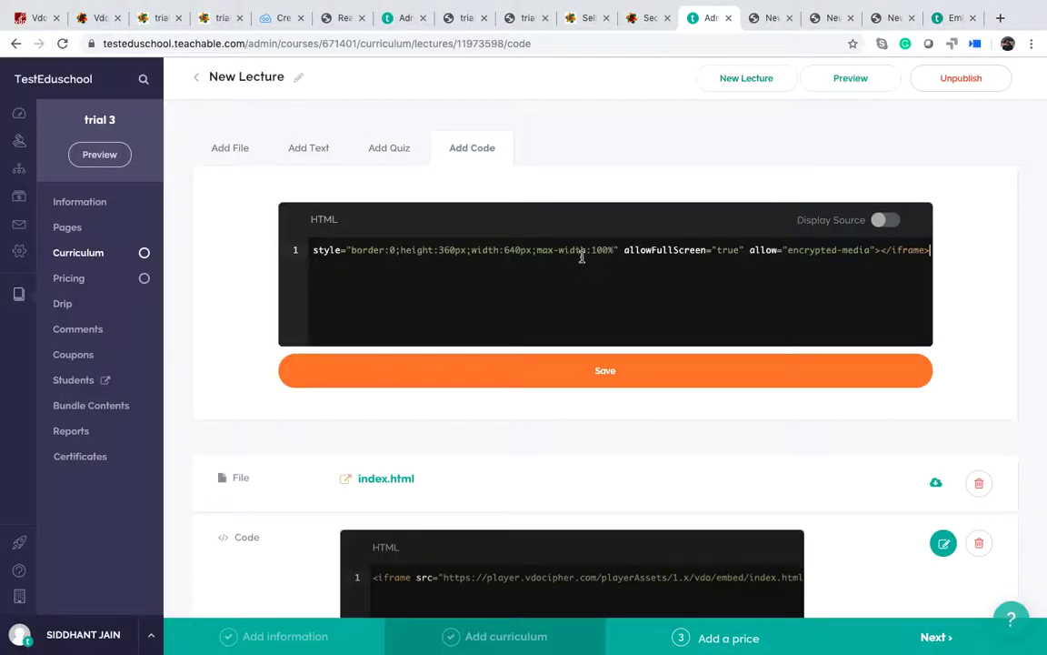
- Highlight the allow="encrypted-media" attribute in the new code block's iframe and move the lecture editor's browser tab to the end
left_click_drag(748, 249, 873, 248)
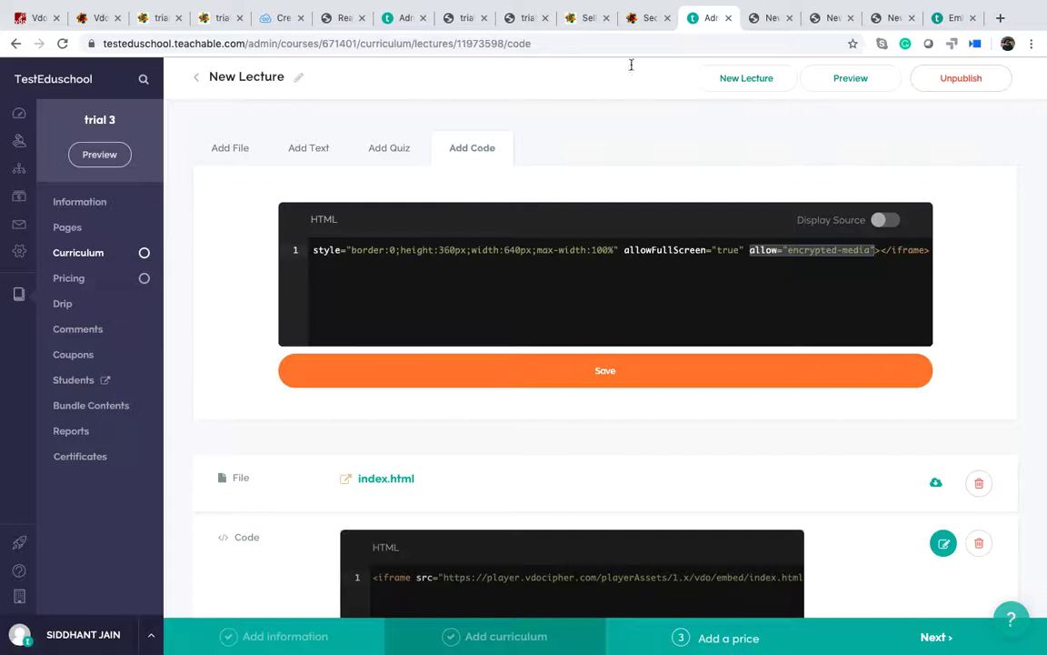
left_click_drag(725, 23, 954, 18)
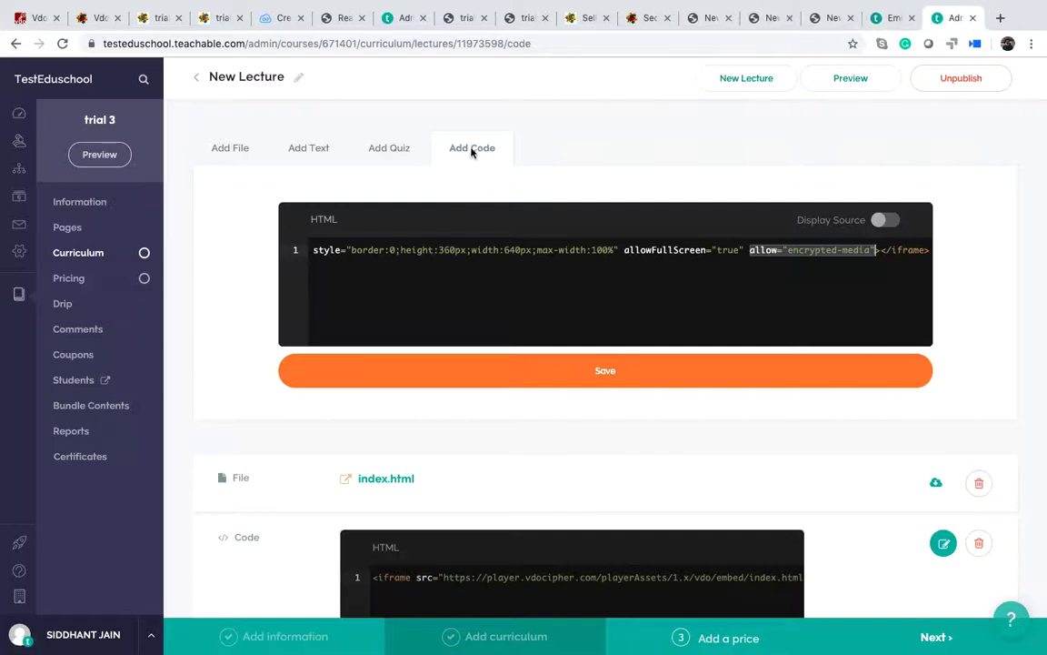
- Open a new browser tab and write the note "<> html editor or text" in the address bar without searching
left_click(1001, 18)
type("<")
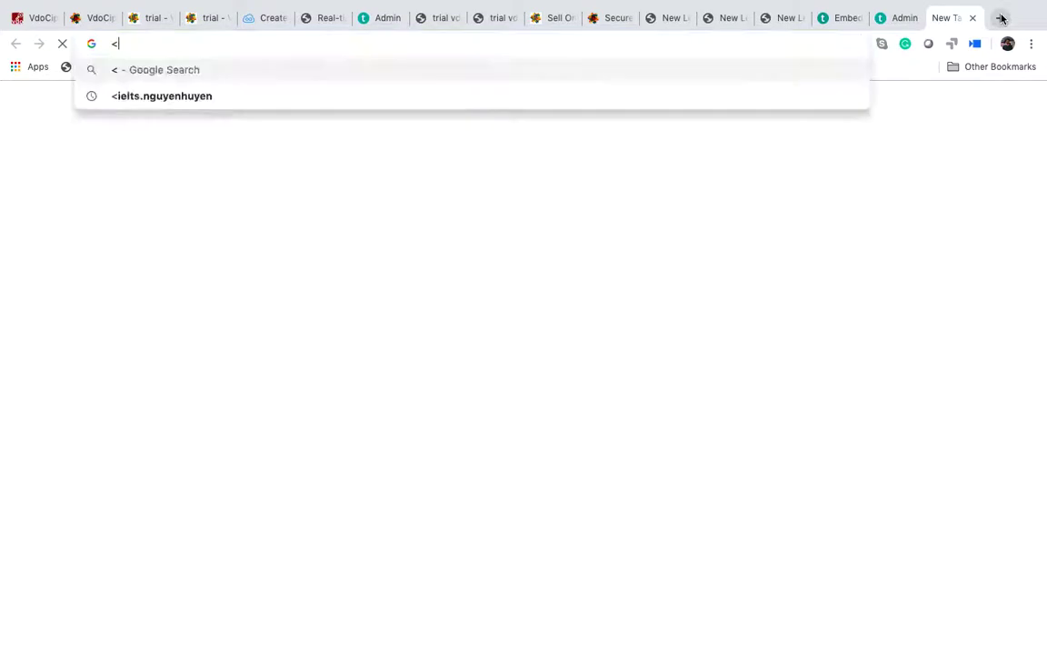
type("> html editor")
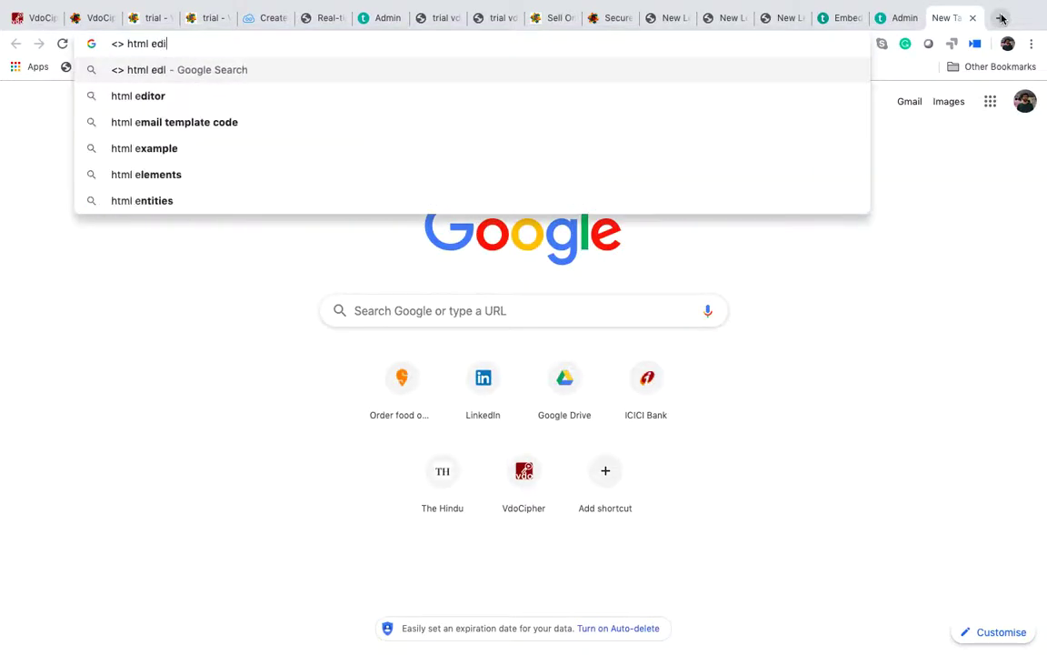
double_click(118, 44)
left_click(189, 43)
type("or text se")
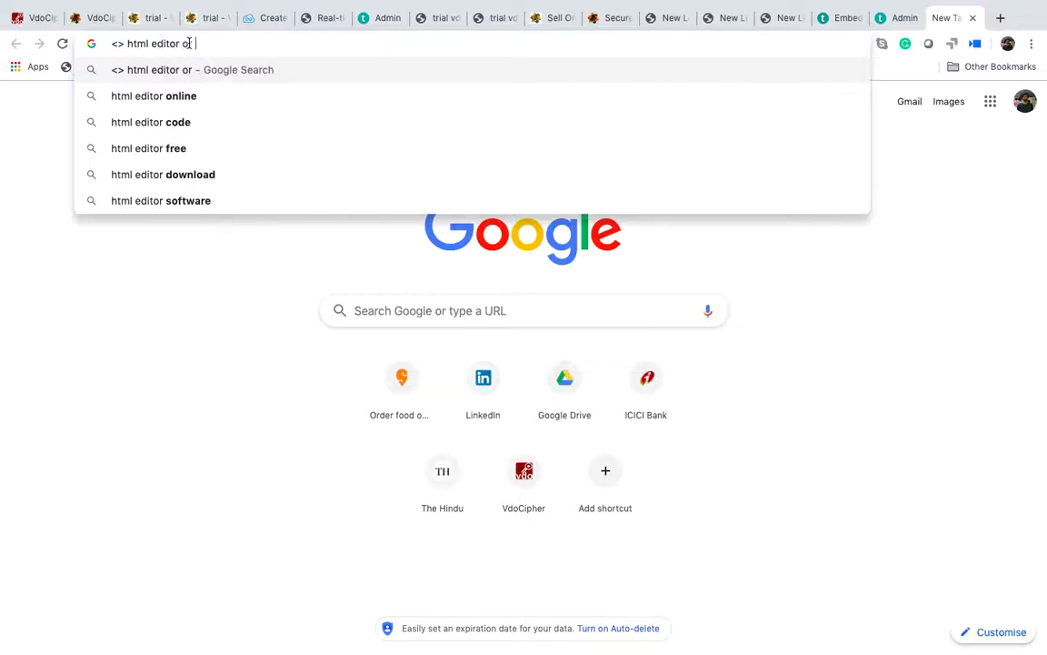
key("BackSpace")
key("BackSpace")
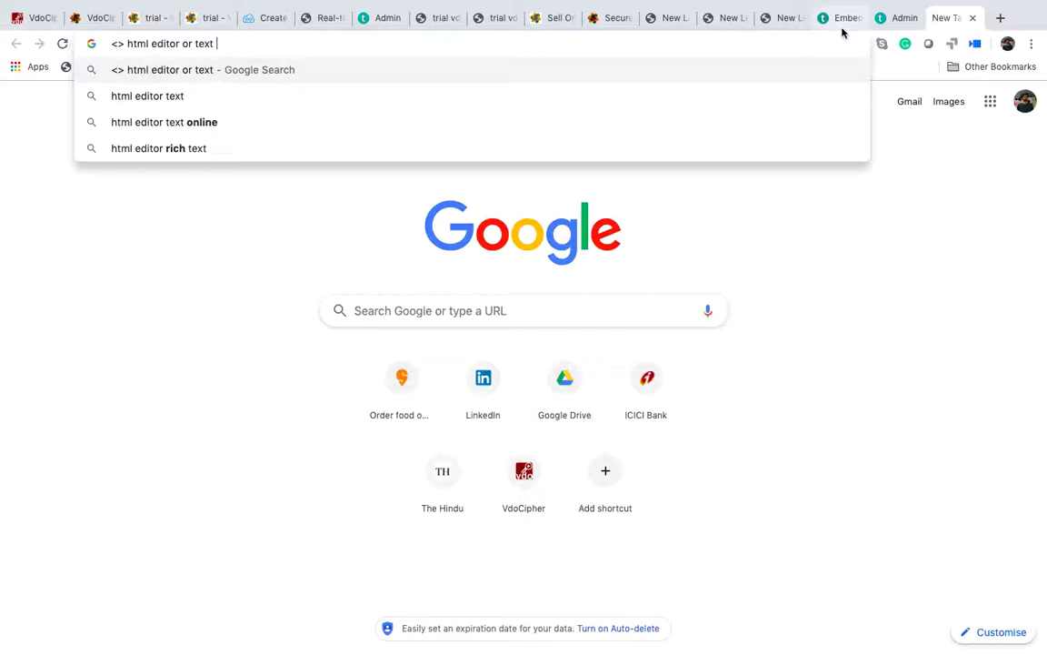
- Review the lecture's code block, the lecture preview and the school's site pages, ending on the WordPress trial page with its embedded video
left_click(895, 18)
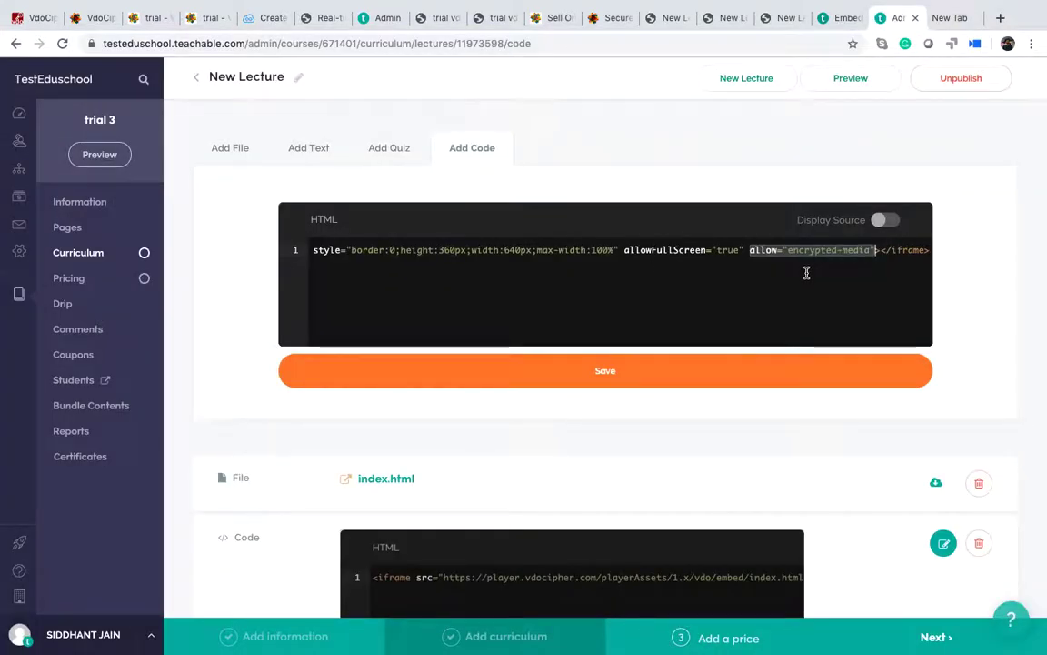
left_click(841, 18)
left_click(770, 18)
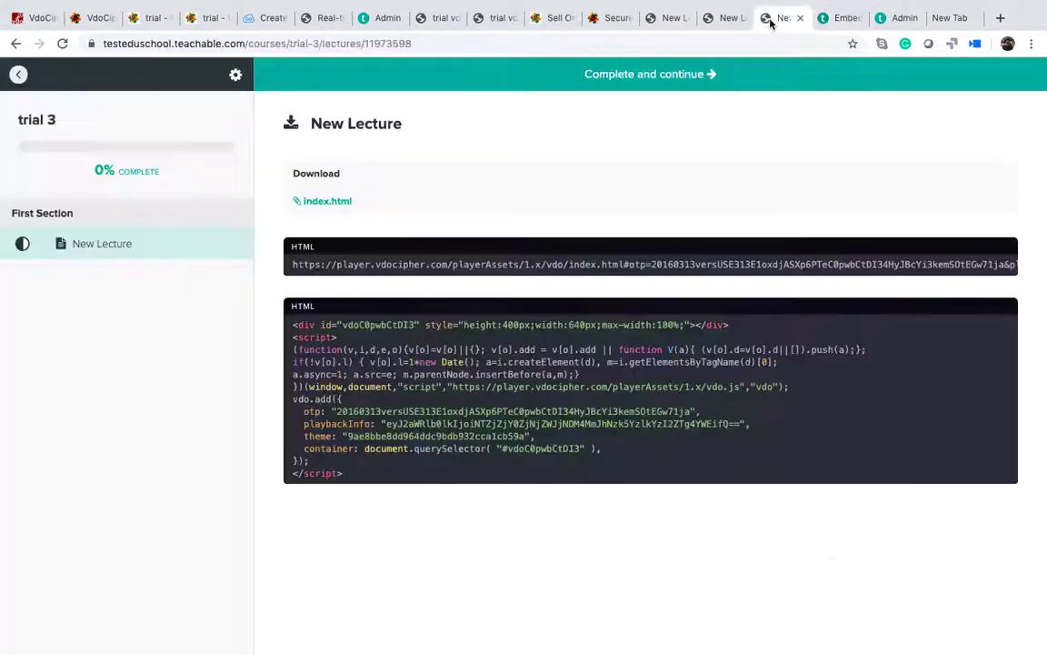
left_click(380, 18)
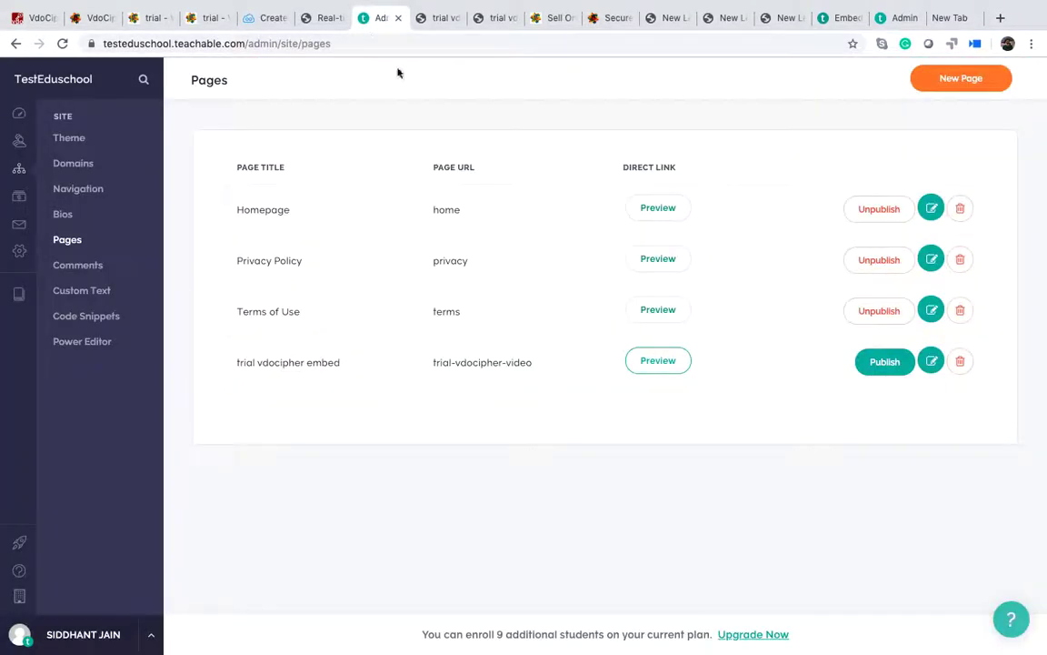
left_click(143, 19)
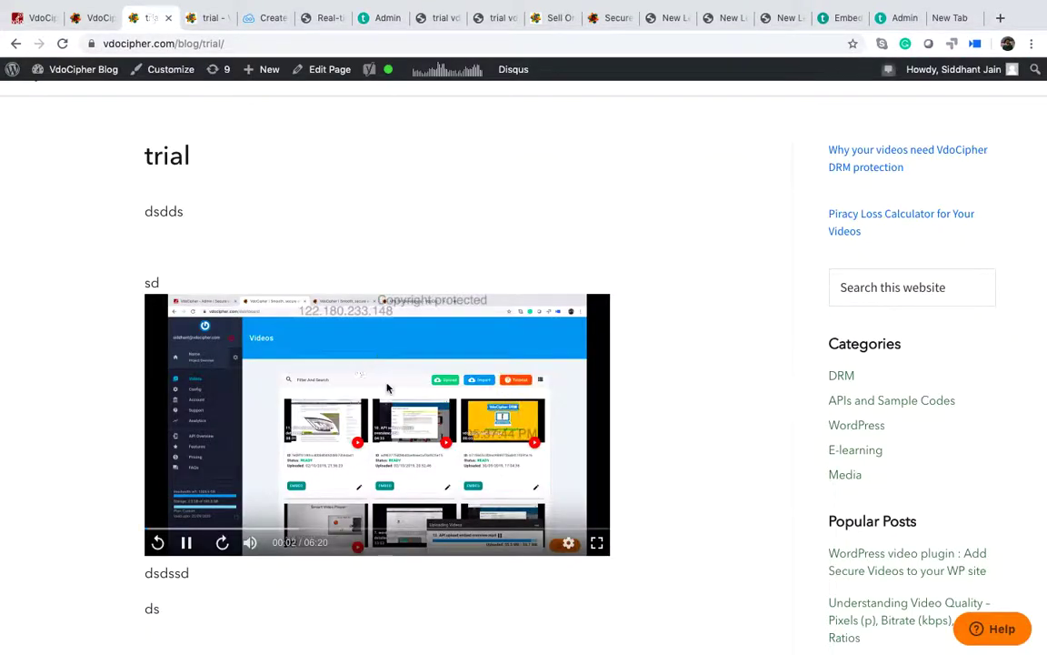
key("super+Tab")
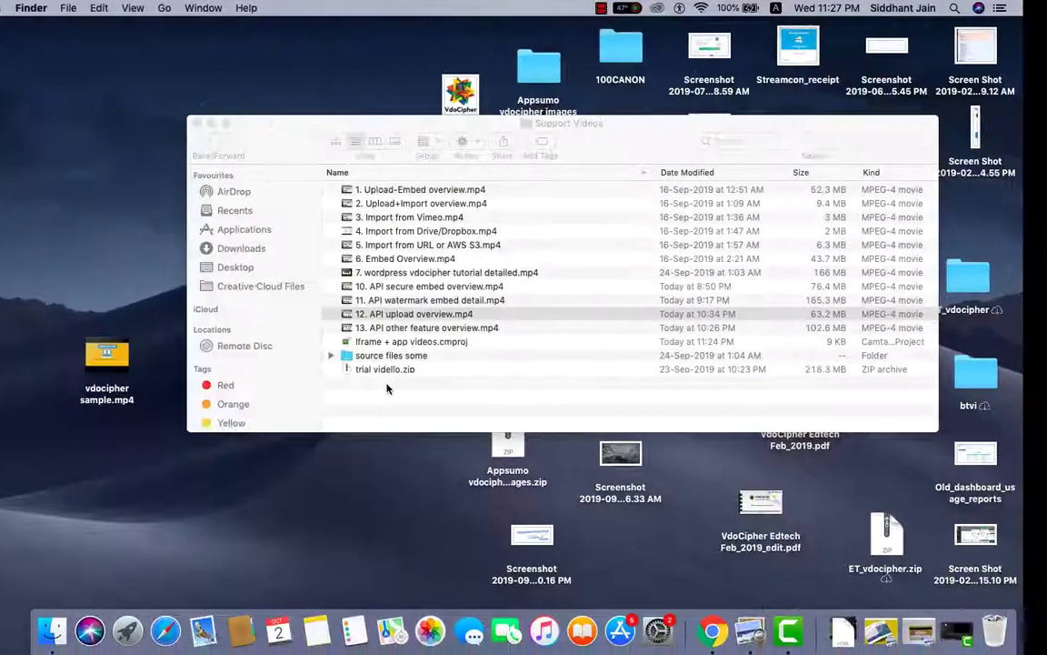
right_click(789, 629)
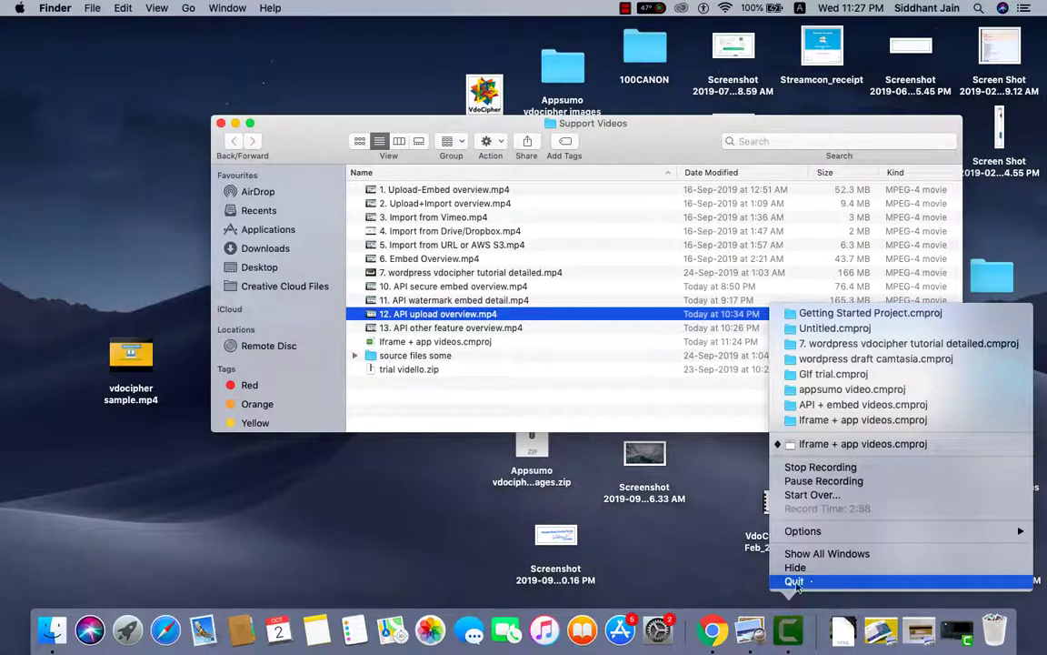